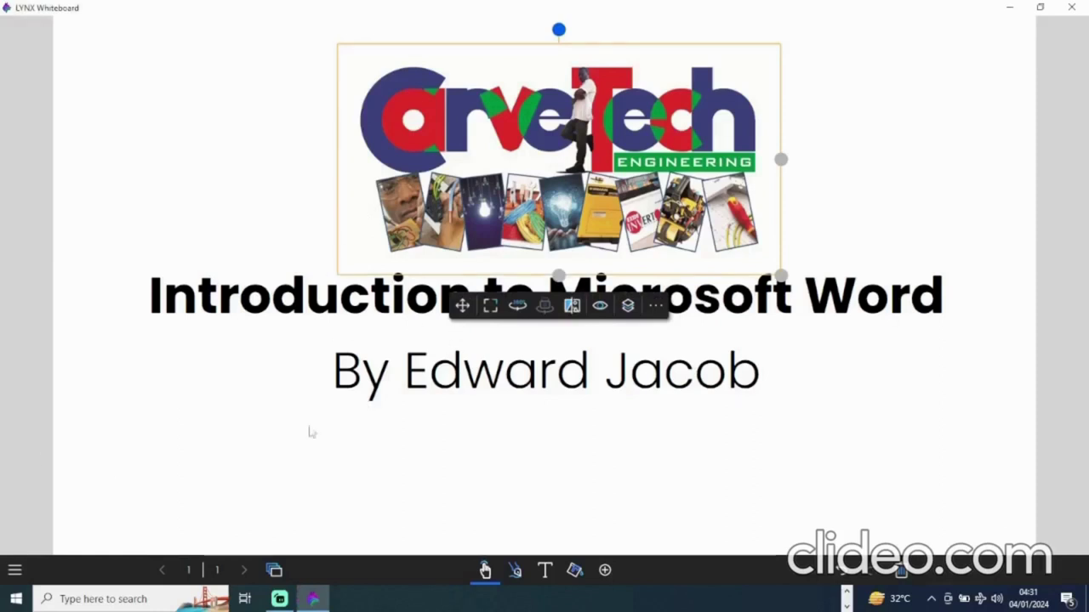
Switch from the whiteboard to the blank Word document Document1.
click(198, 453)
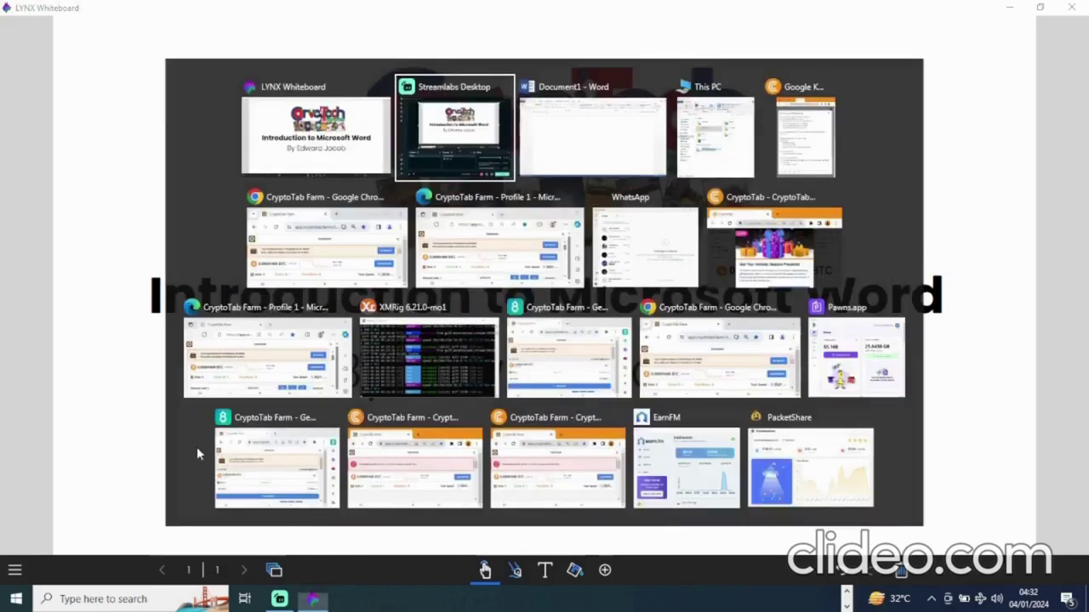
key(alt+Tab)
key(alt+Tab)
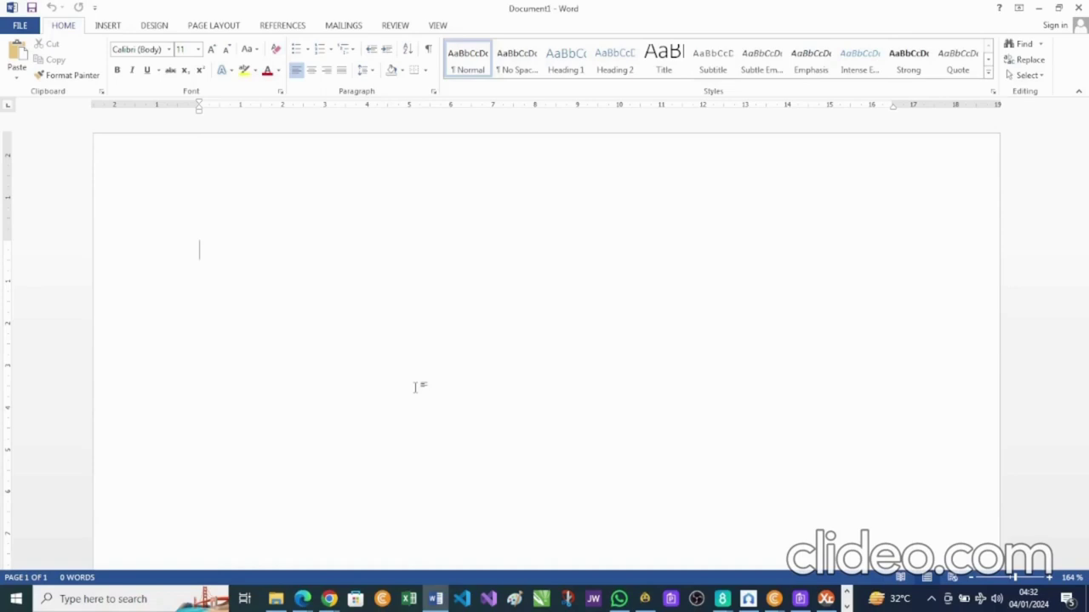
Write "Word Processing Program" as the first line of the document and start a new line.
text(Word Pro)
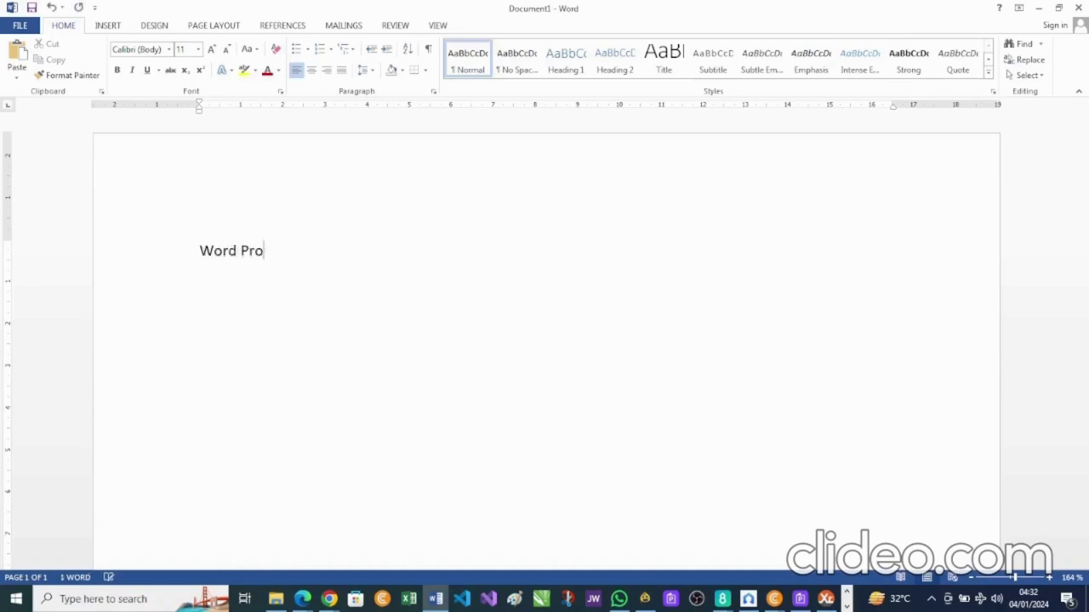
text(cessing Pr)
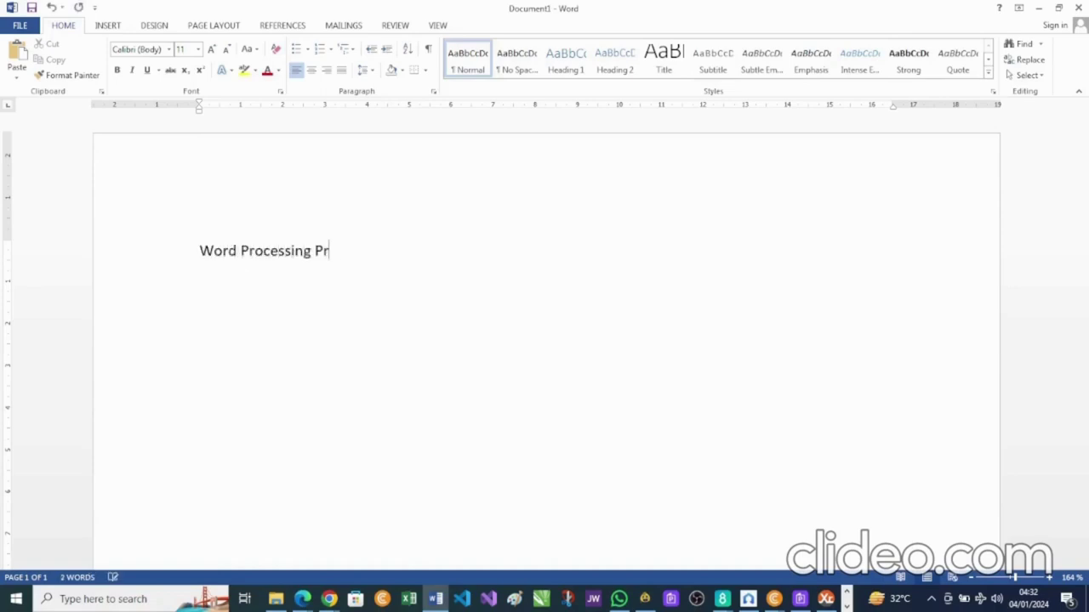
text(ograa)
key(BackSpace)
text(m)
key(Return)
Add a dashed list item reading "Make changes of text" under the first line.
text(- Make c)
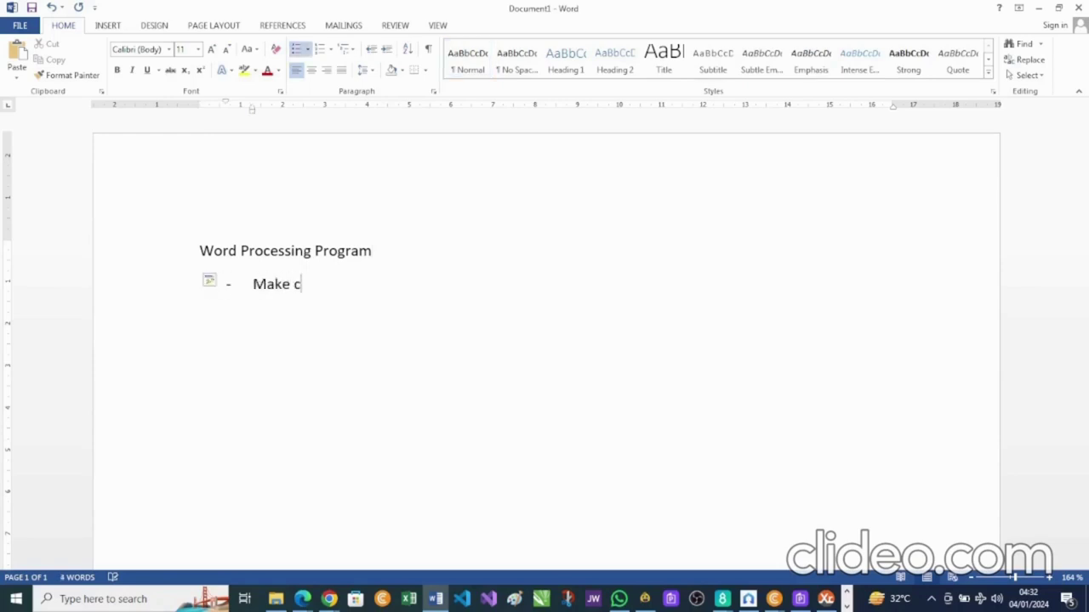
text(ange)
key(BackSpace)
key(BackSpace)
key(BackSpace)
key(BackSpace)
text(hanges of tex)
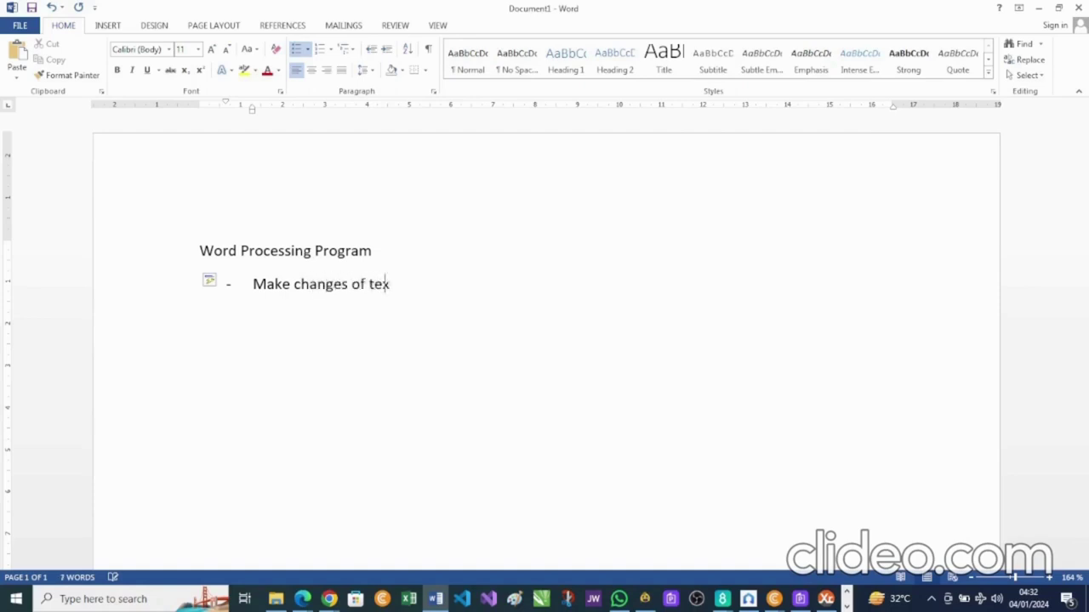
text(t)
key(Return)
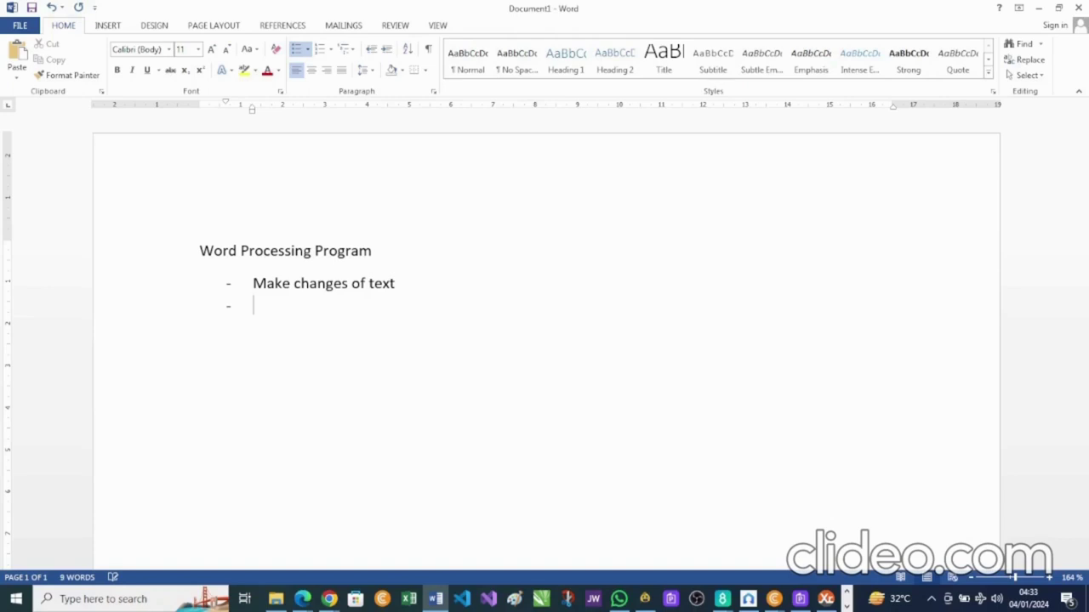
End the dashed list and write "Topics" as an unindented line below it.
key(BackSpace)
key(BackSpace)
key(BackSpace)
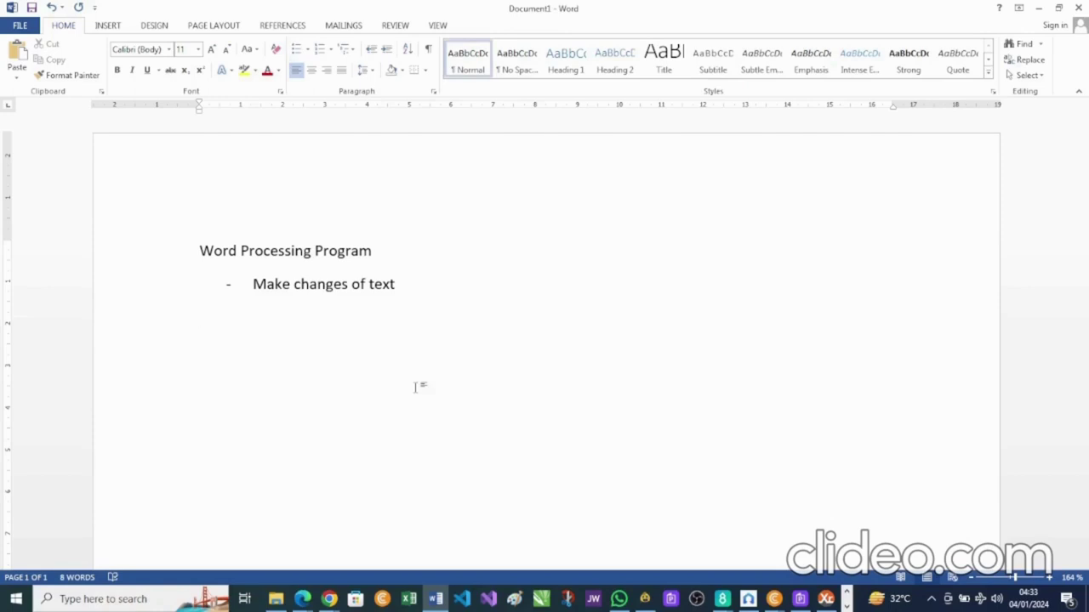
text(-)
key(BackSpace)
text(Topics)
key(Return)
Start a dashed list under Topics, undo its automatic indent, and enter "Version" as the first item.
text(-)
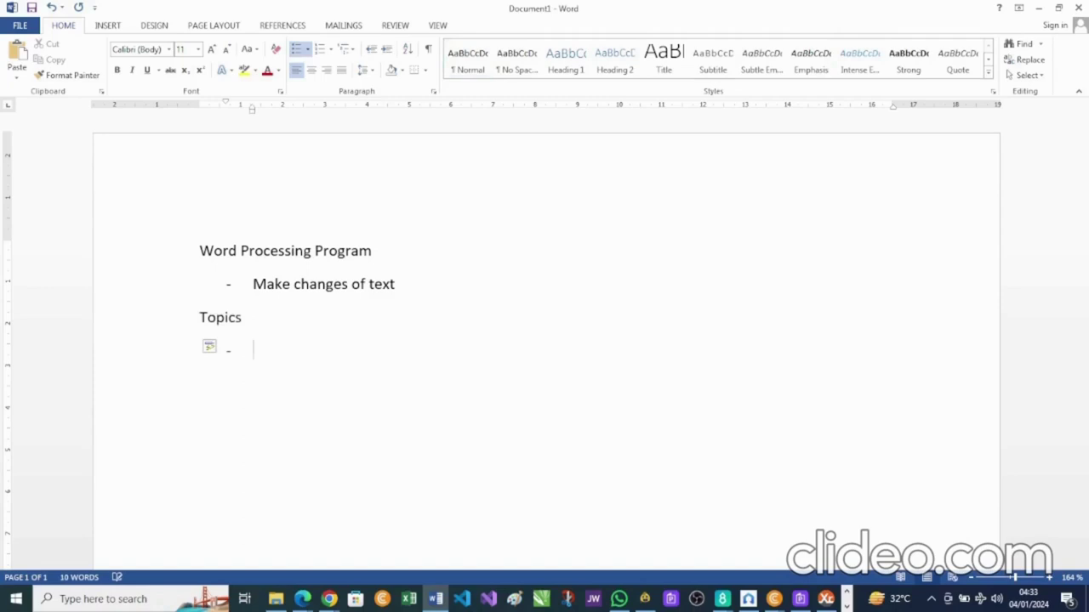
key(ctrl+z)
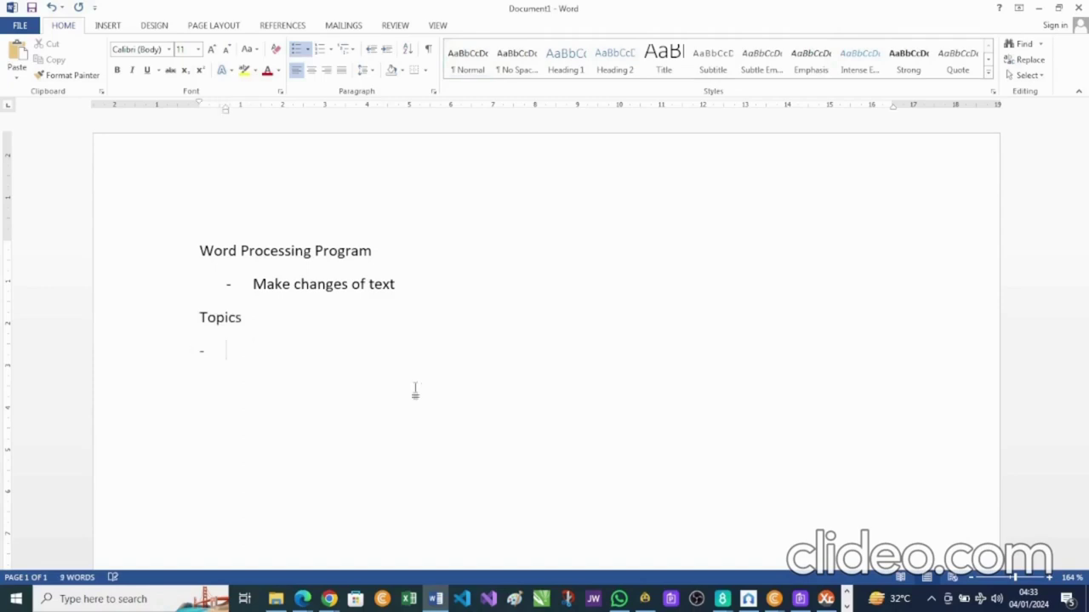
text(Version)
key(Return)
Add "Saving Documents" as the second item of the Topics list.
text(S)
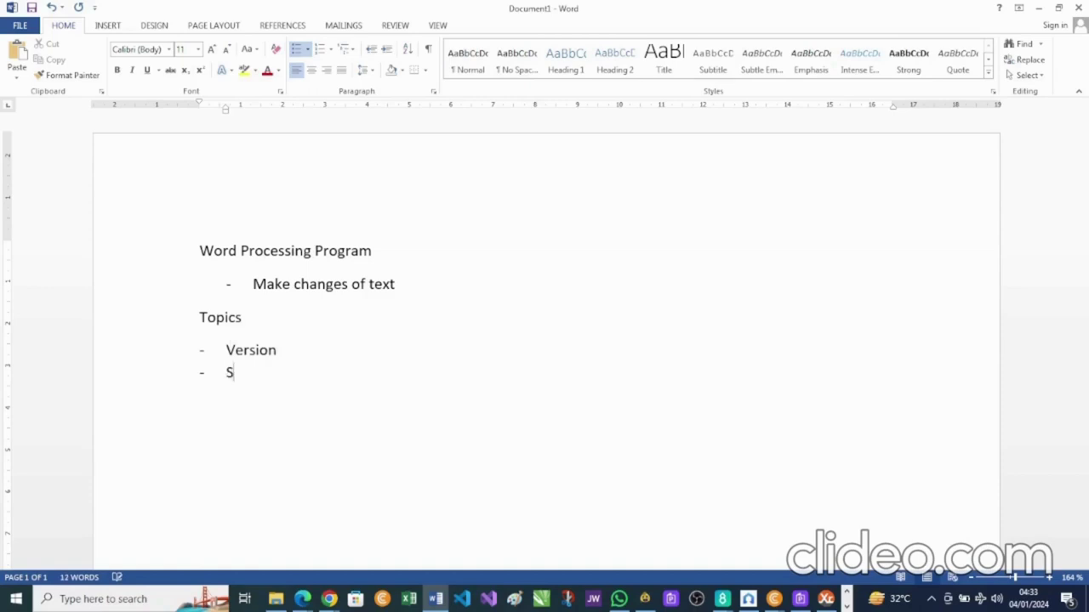
text(aving Doum)
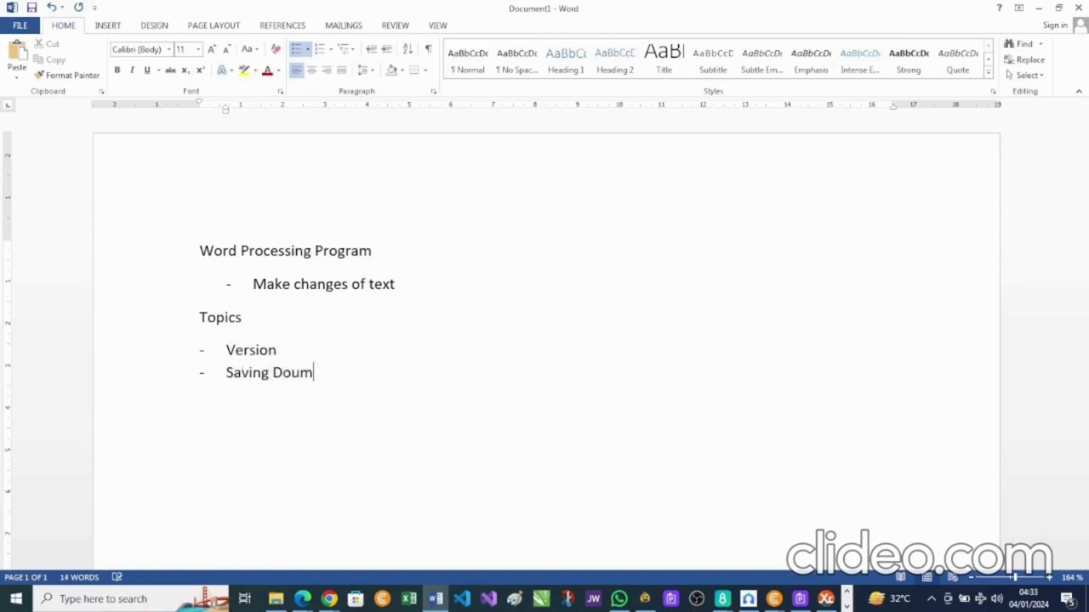
key(BackSpace)
key(BackSpace)
text(cuments)
key(Return)
Add the items "Opening Documents" and "Page Setup" to the end of the Topics list.
text(Openin)
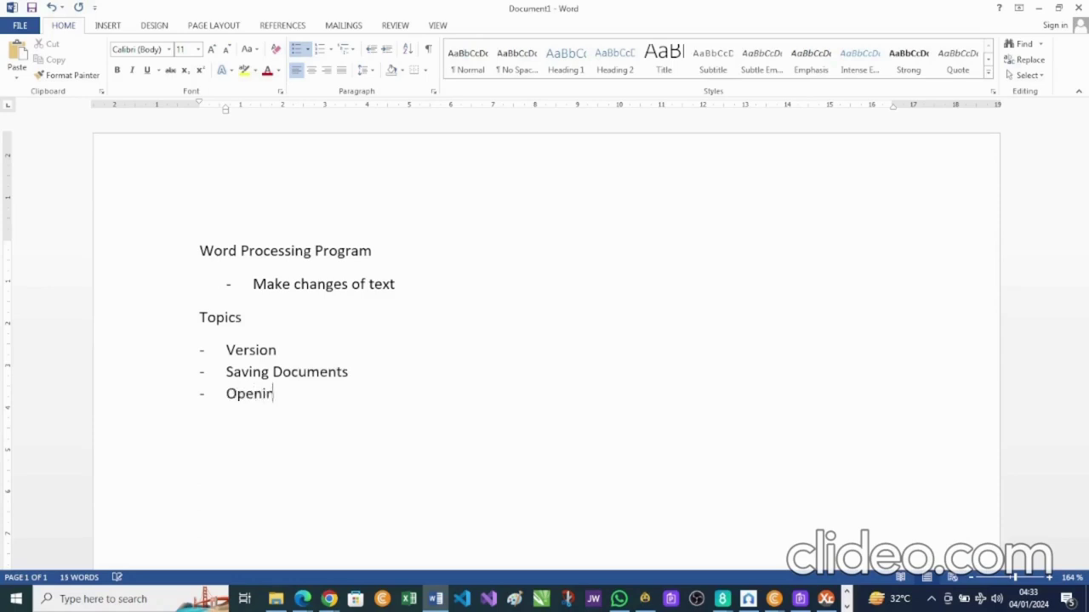
text(g Doucment)
key(BackSpace)
key(BackSpace)
key(BackSpace)
key(BackSpace)
key(BackSpace)
key(BackSpace)
text(u)
key(BackSpace)
text(cumen)
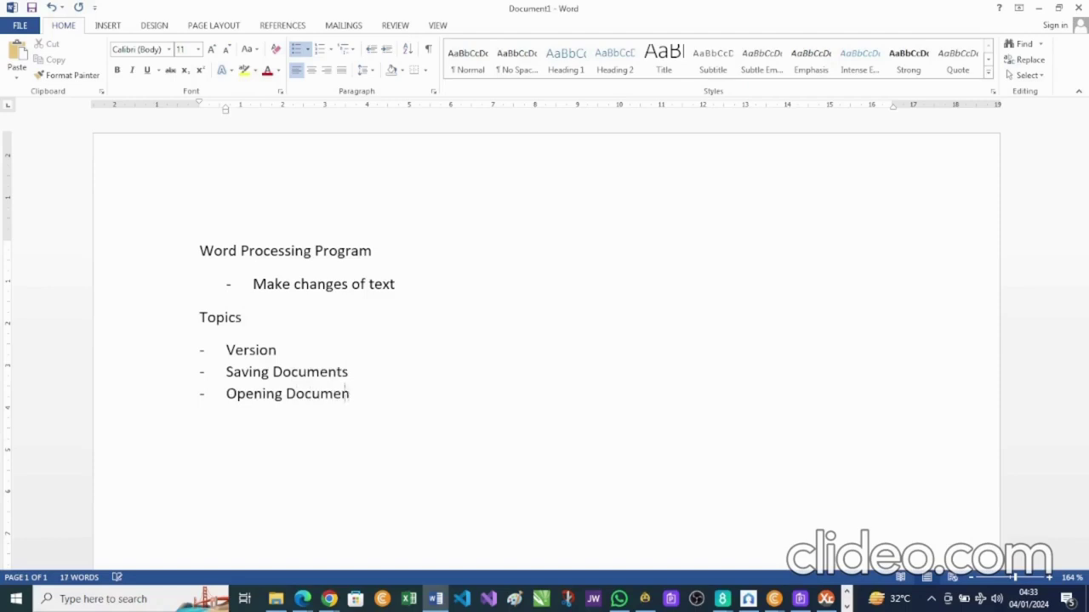
text(ts)
key(Return)
text(Pa)
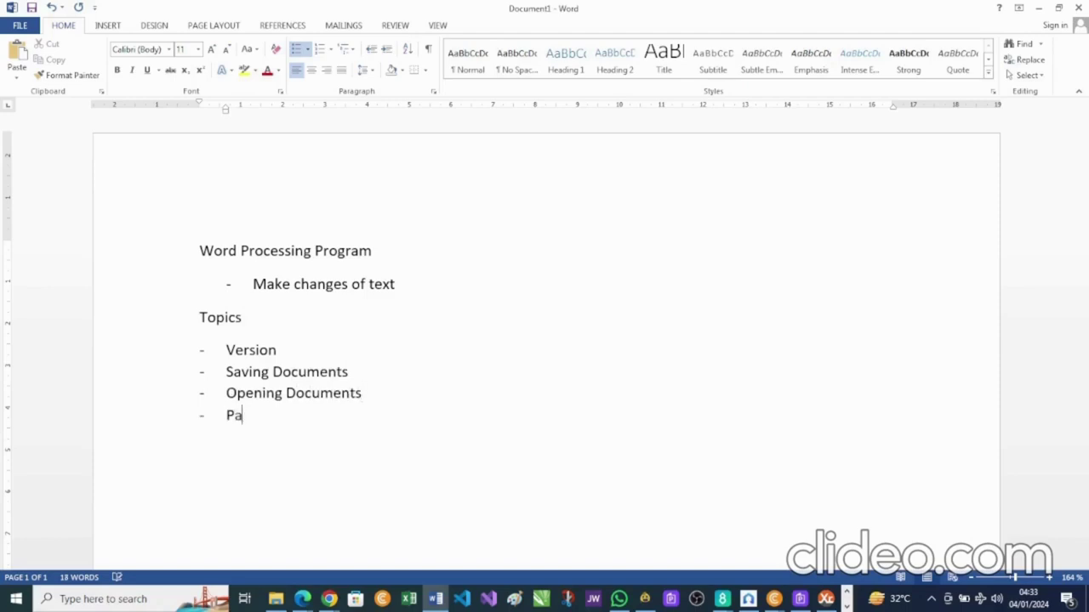
text(ge Setup)
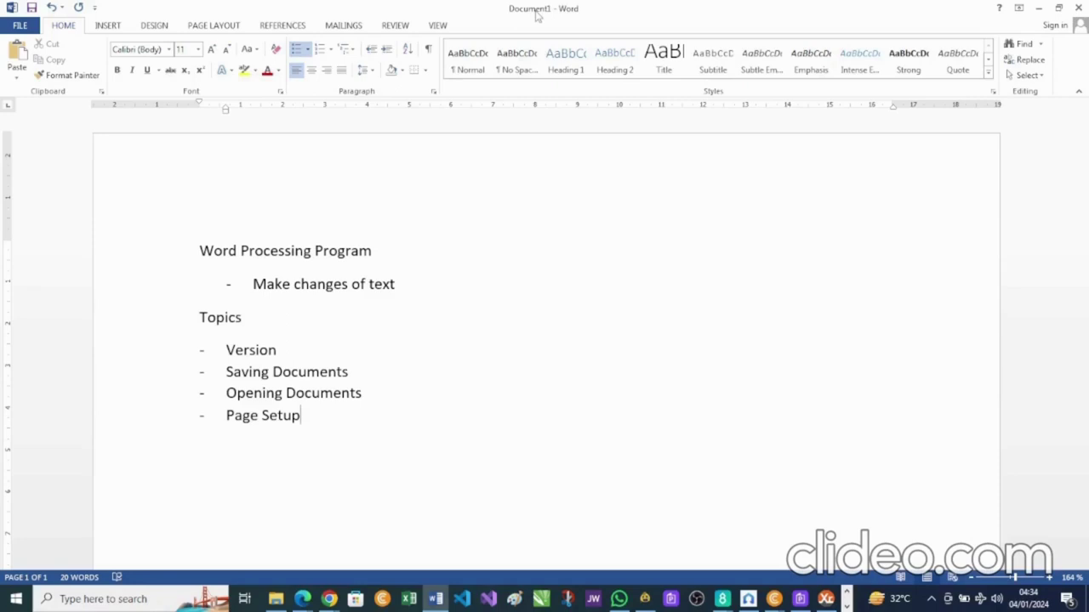
Examine the file information and the insert, design, page layout, references, mailings, review and view commands, finishing on the home commands.
click(21, 26)
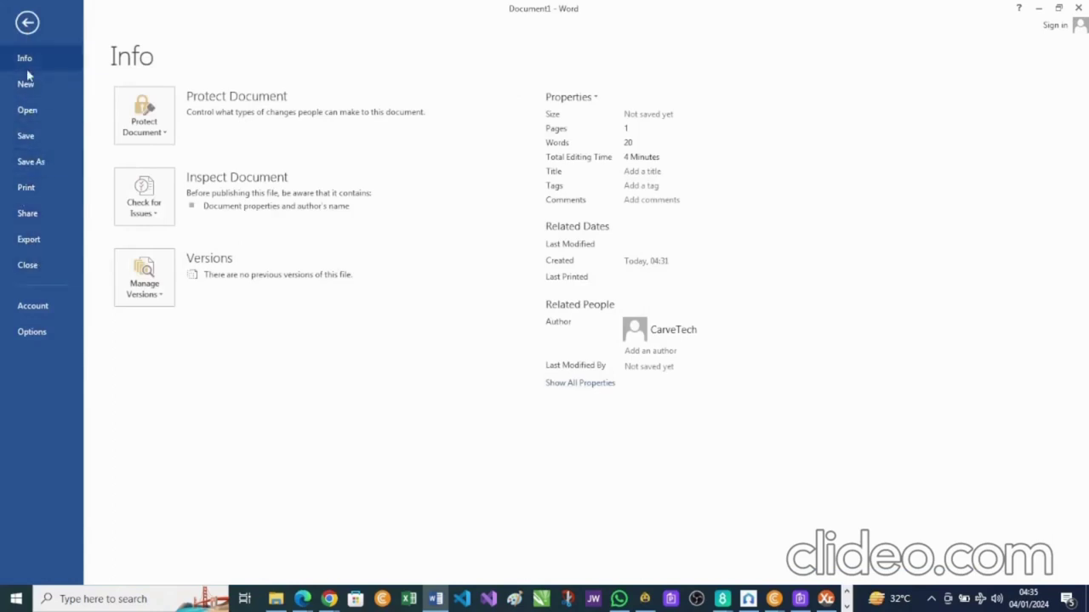
click(28, 25)
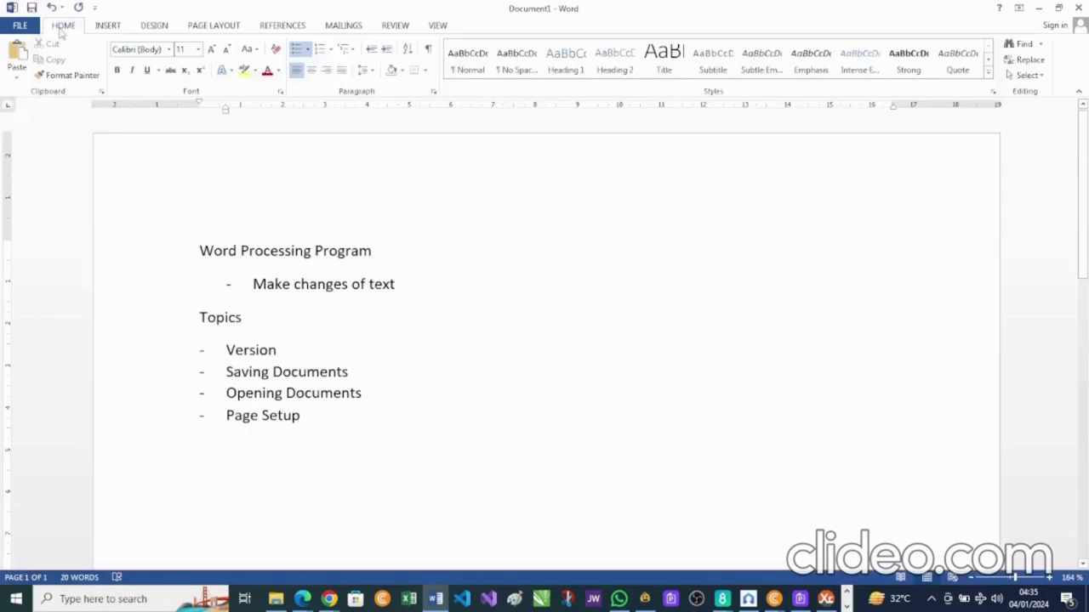
click(104, 27)
click(155, 29)
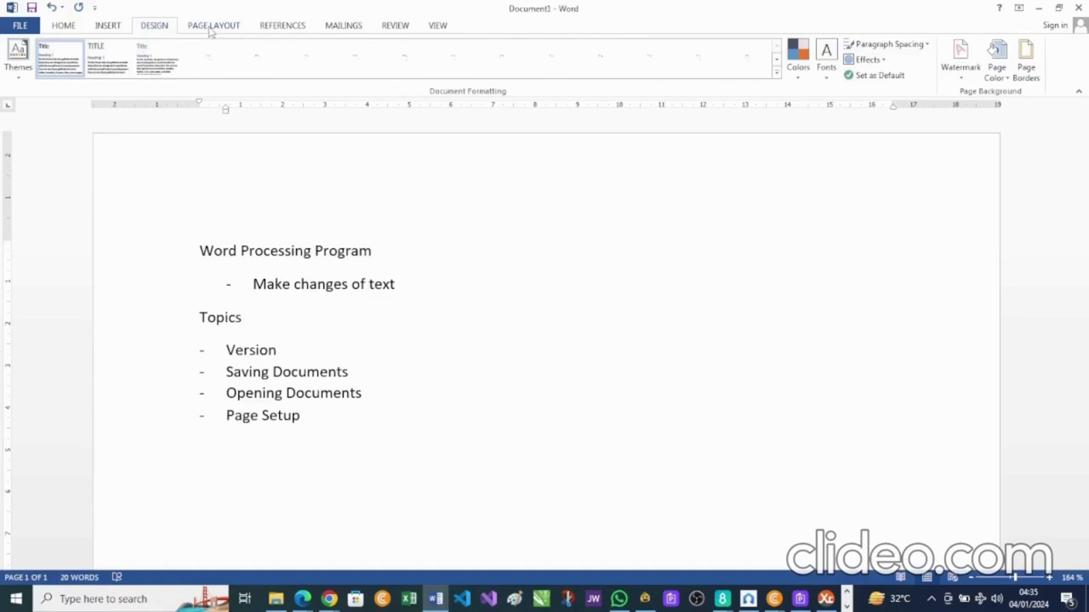
click(211, 27)
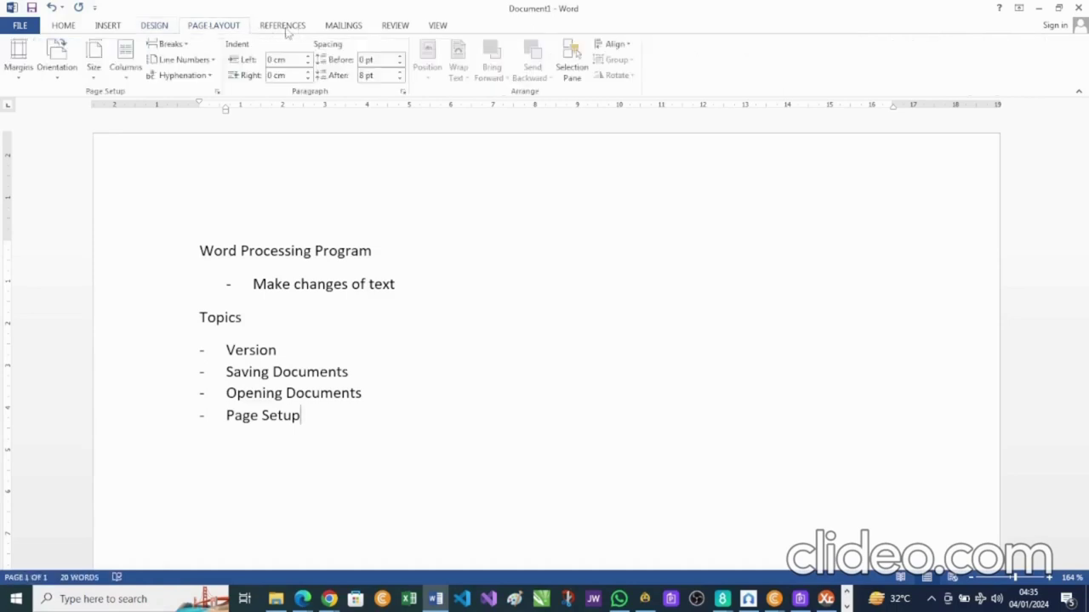
click(286, 31)
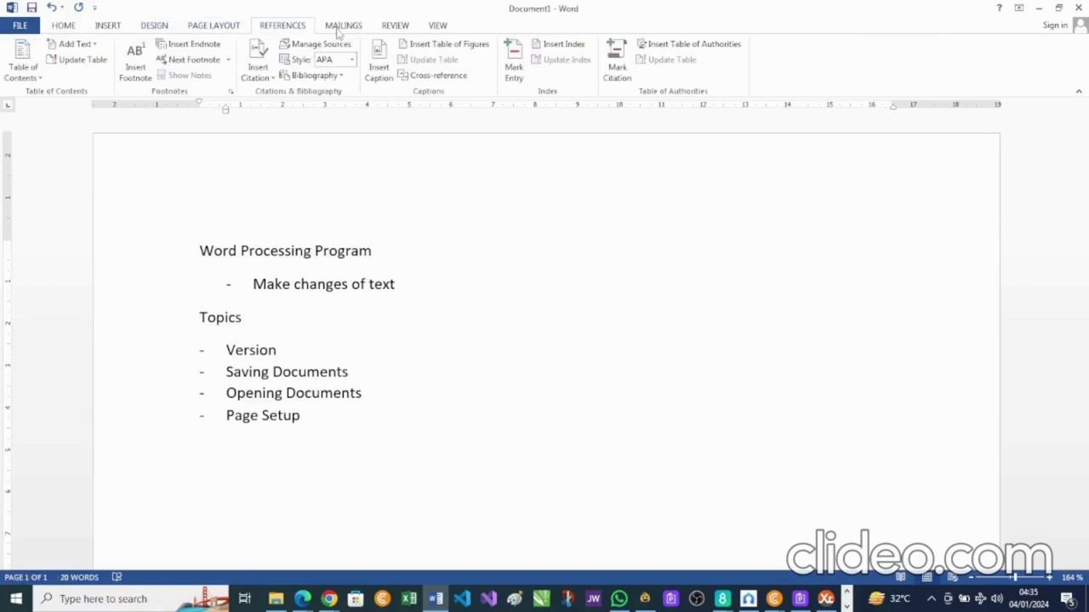
click(340, 28)
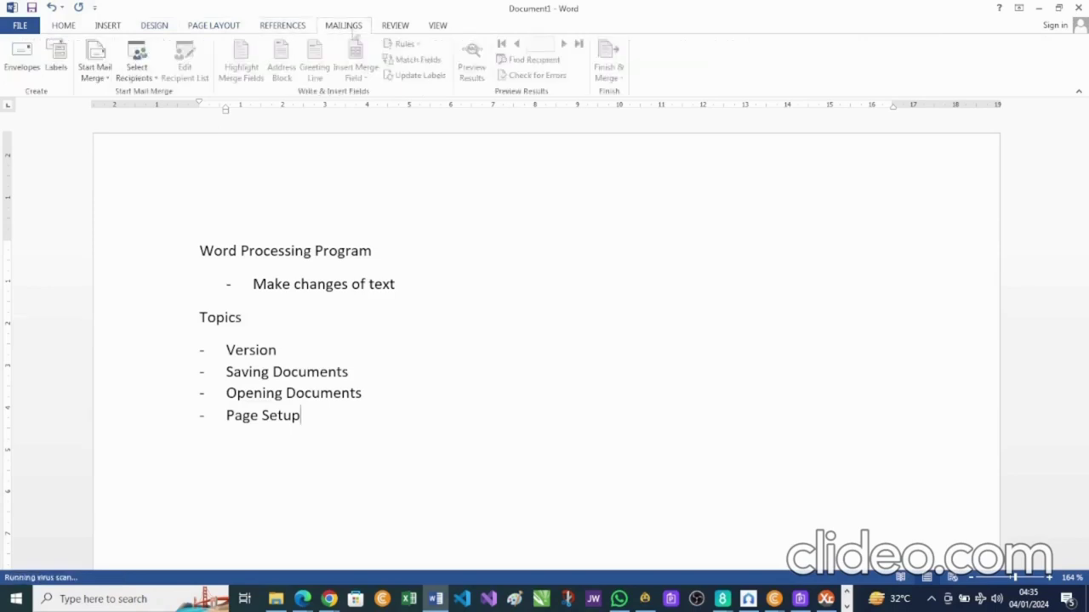
click(404, 30)
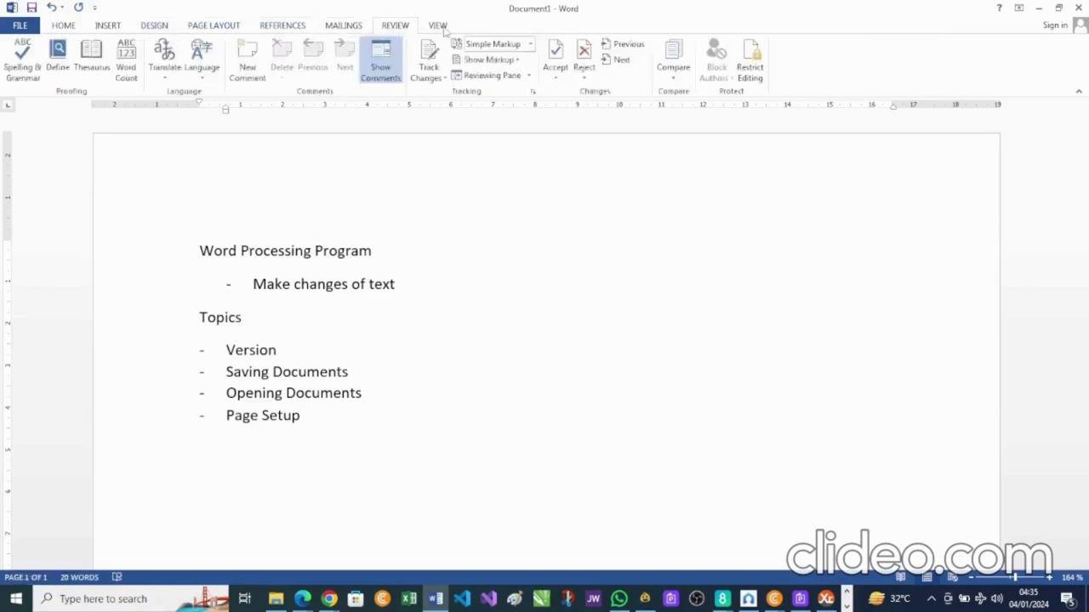
click(439, 27)
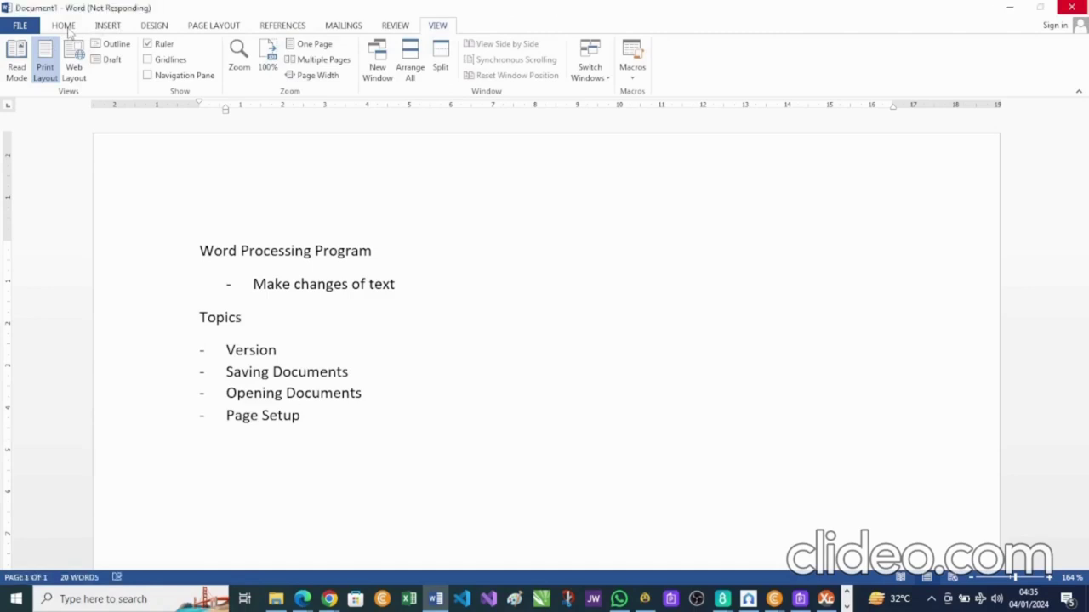
click(68, 29)
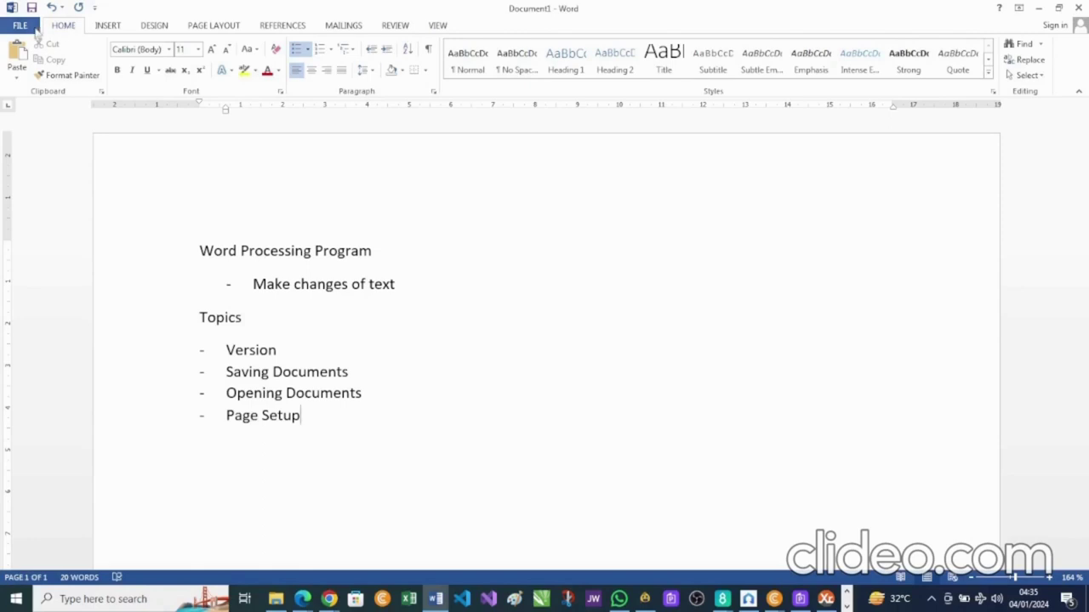
click(215, 26)
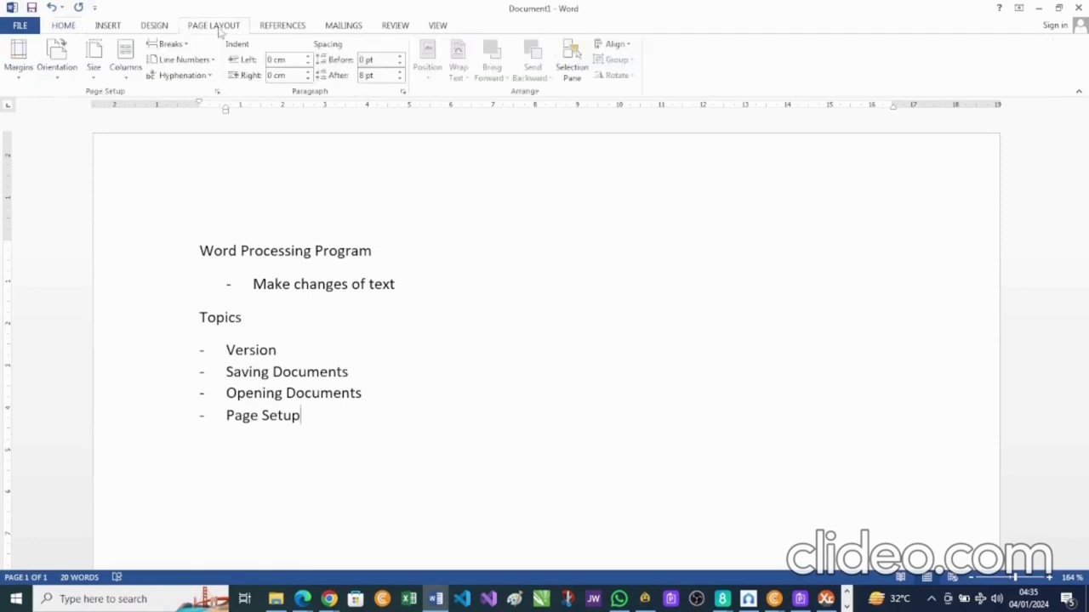
click(62, 30)
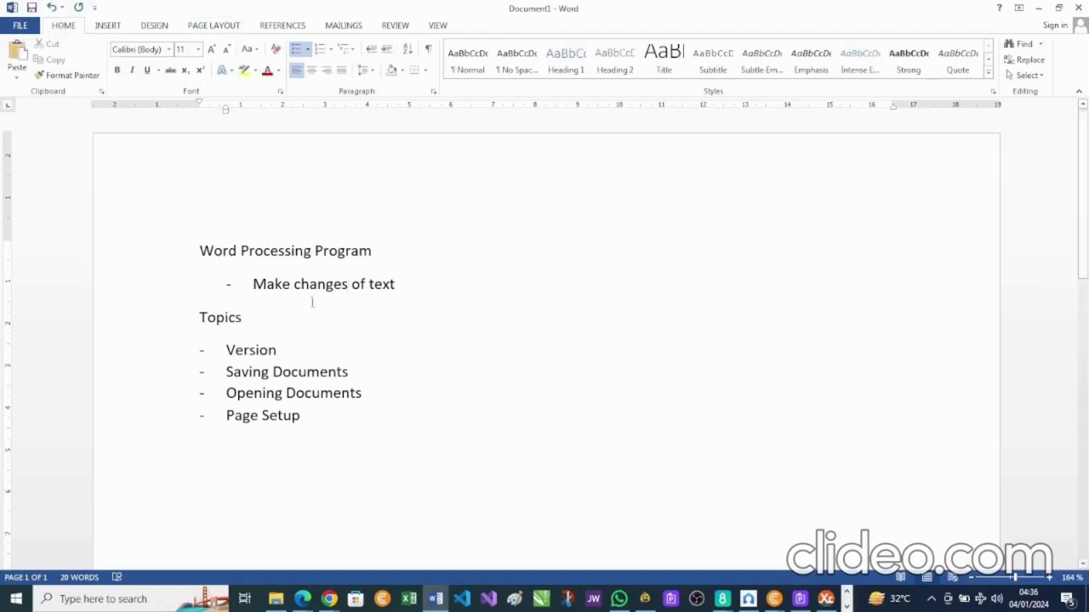
Append "(2013)" to the Version item in the Topics list.
click(288, 350)
text(()
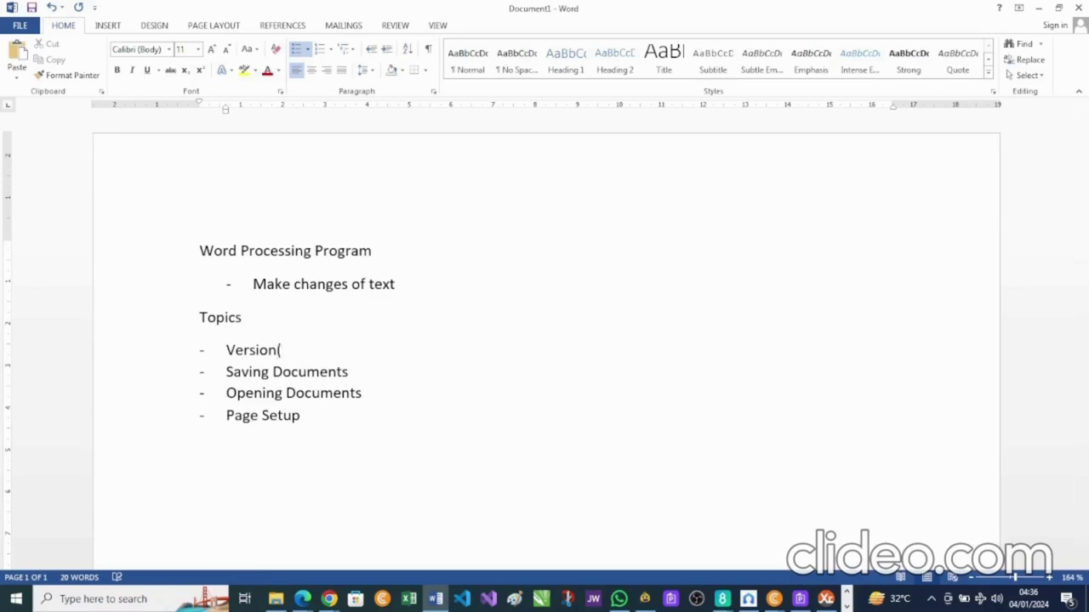
text(2013))
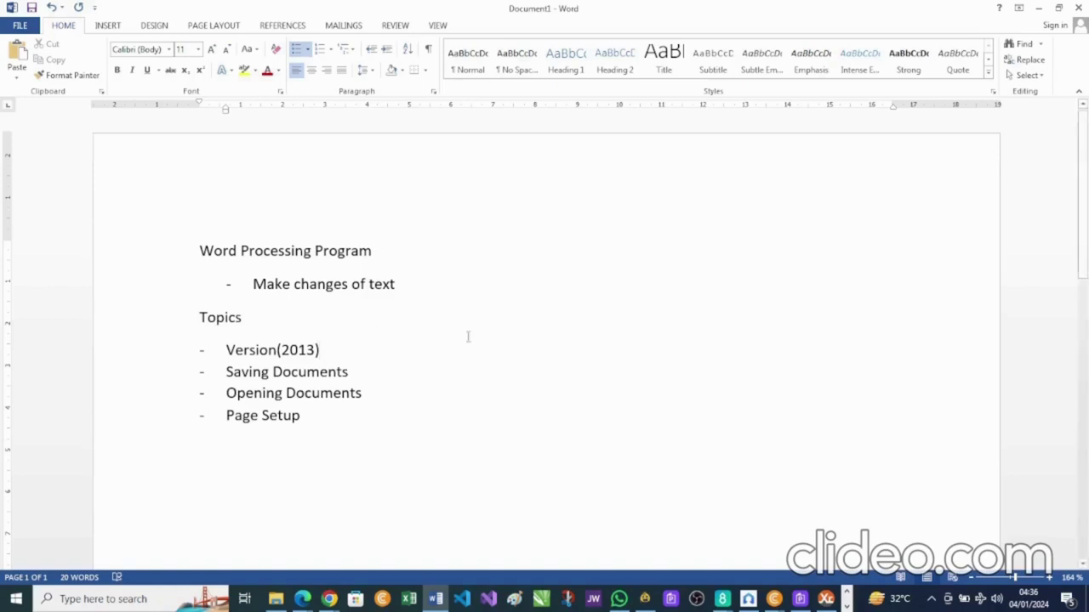
click(370, 371)
key(shift+Up)
text(()
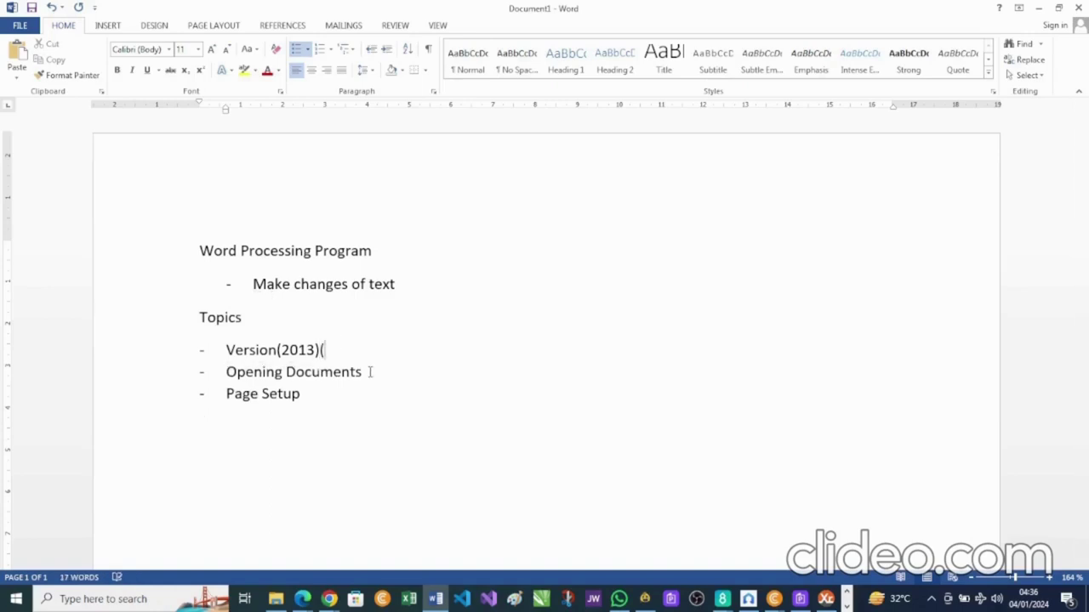
key(ctrl+z)
Append the shortcut note "(Ctrl + S)" to the Saving Documents item.
click(371, 377)
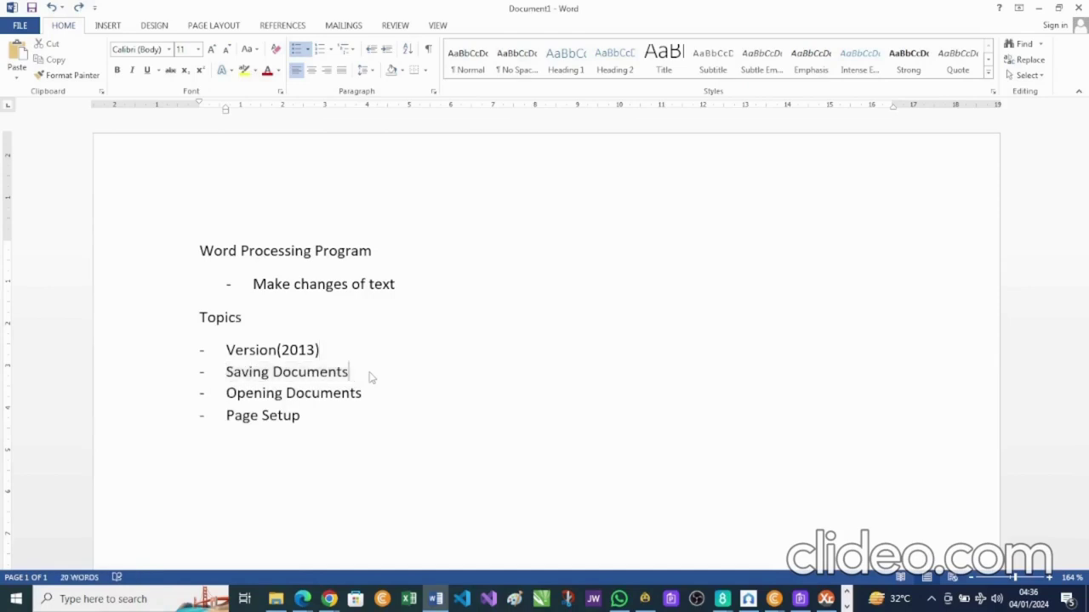
text((Ctrl + S))
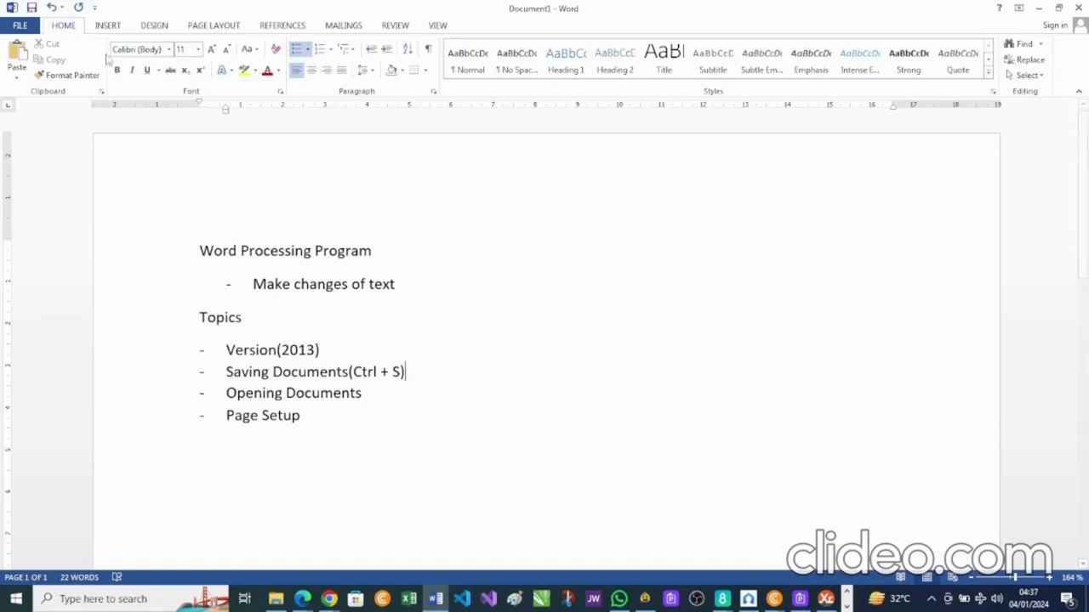
Start saving the document as a file on the computer, choosing the Online Class Documents folder inside Documents as the location.
click(20, 26)
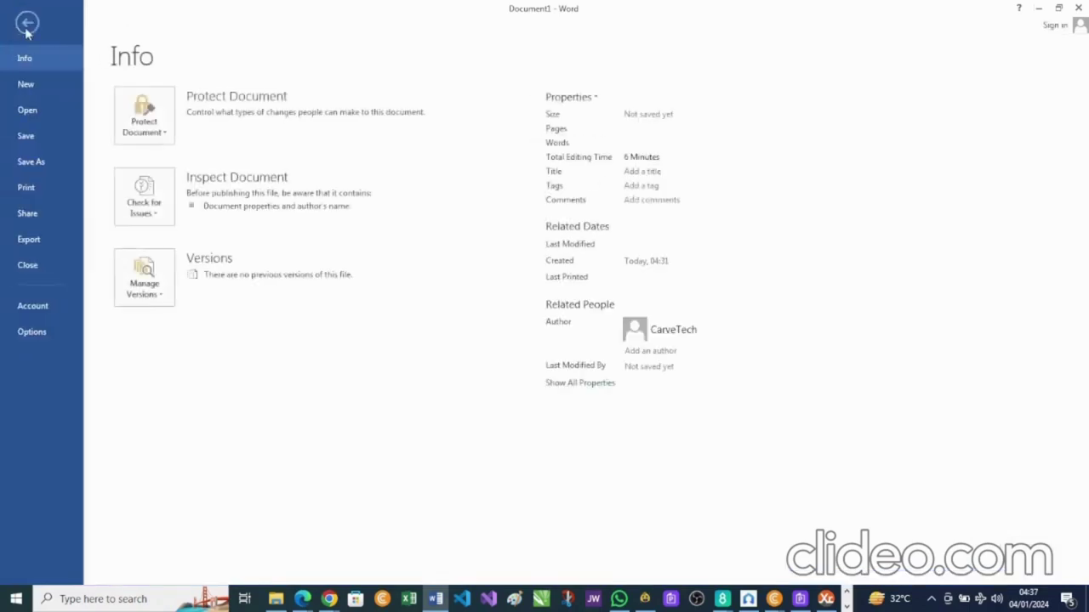
click(38, 162)
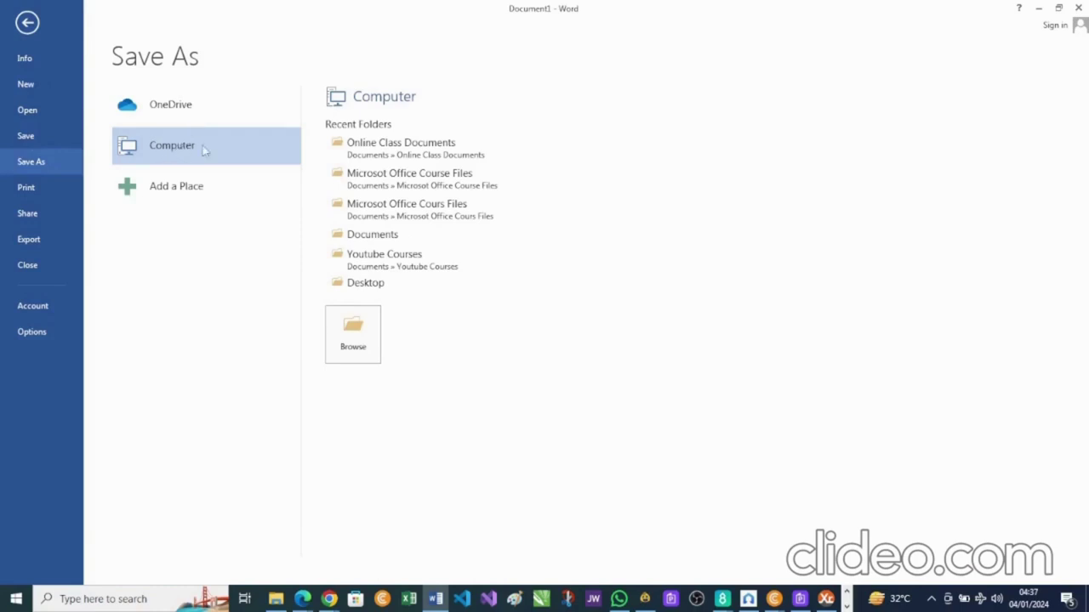
click(359, 331)
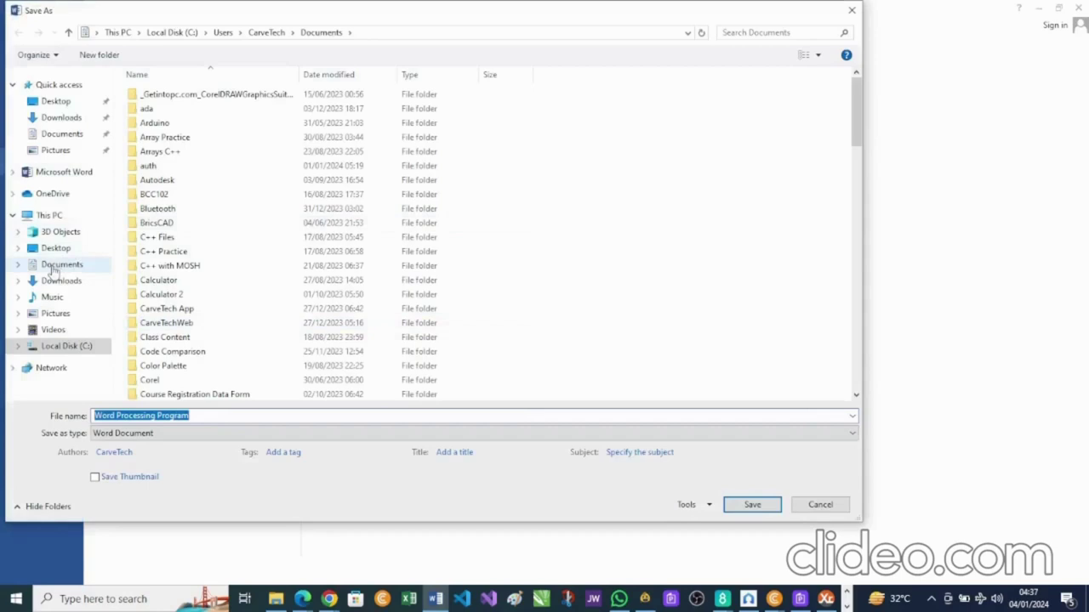
click(53, 267)
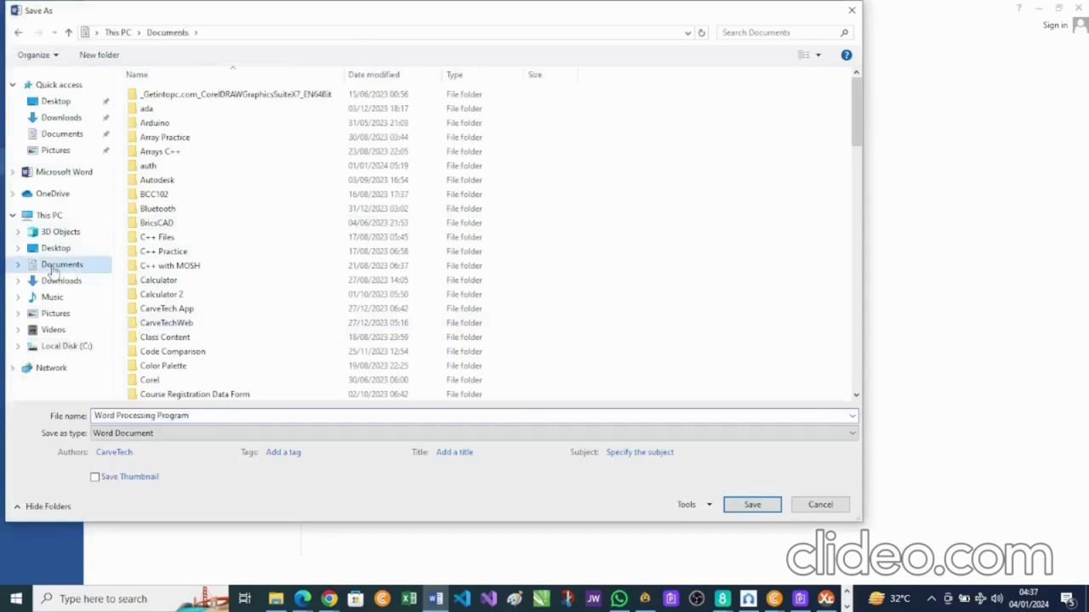
click(163, 266)
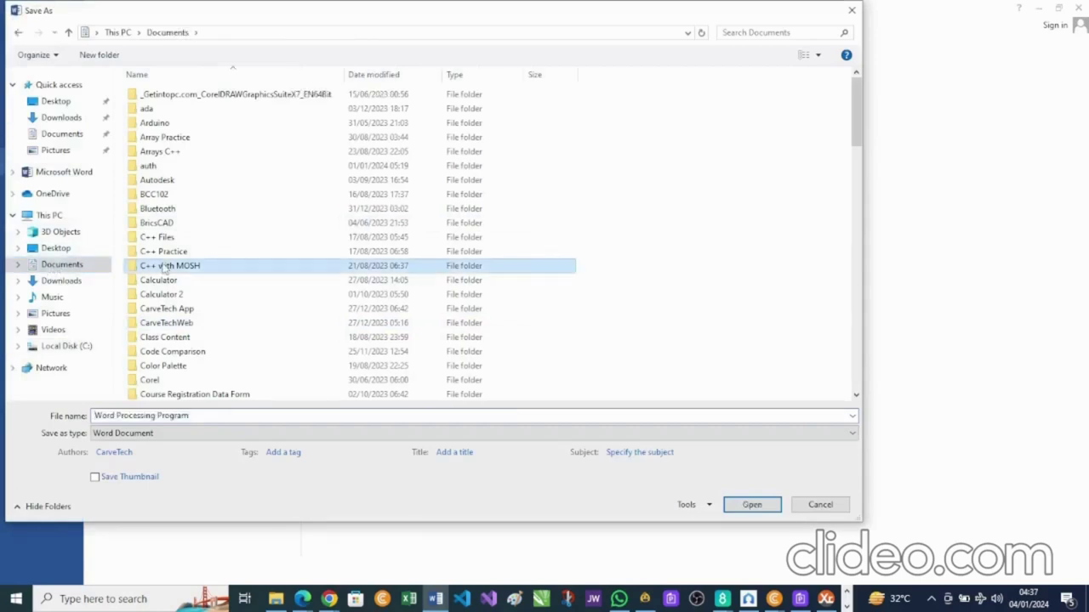
scroll(164, 269, down, 4)
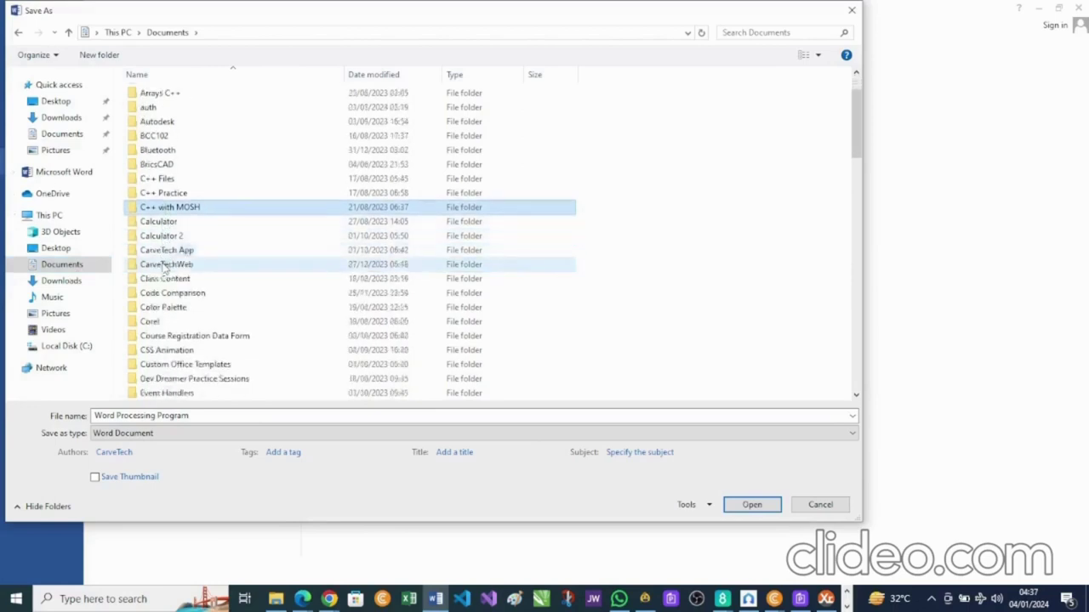
scroll(164, 269, down, 1)
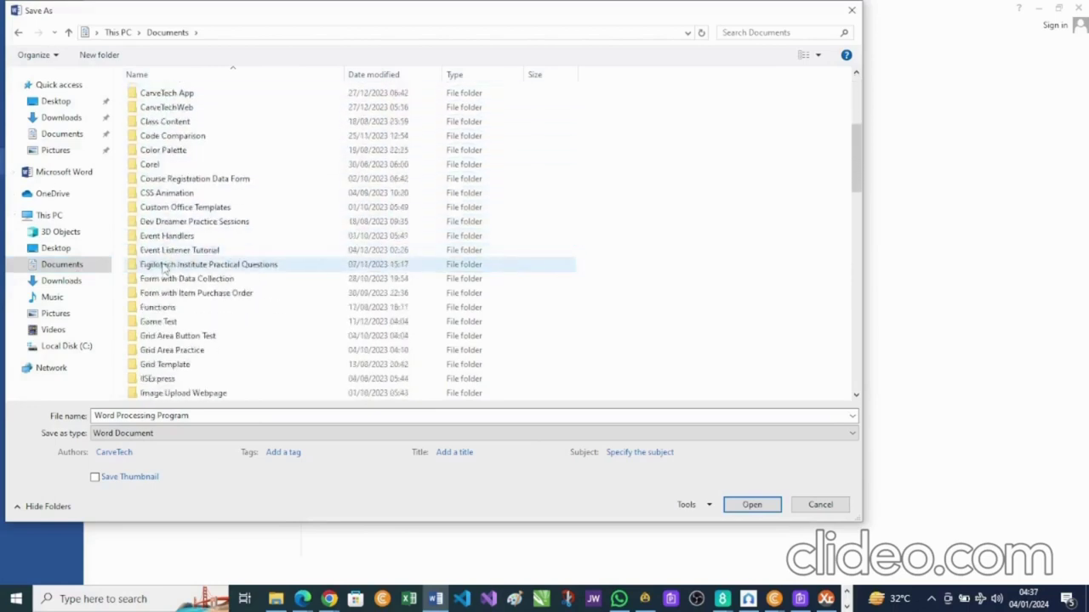
scroll(163, 269, down, 6)
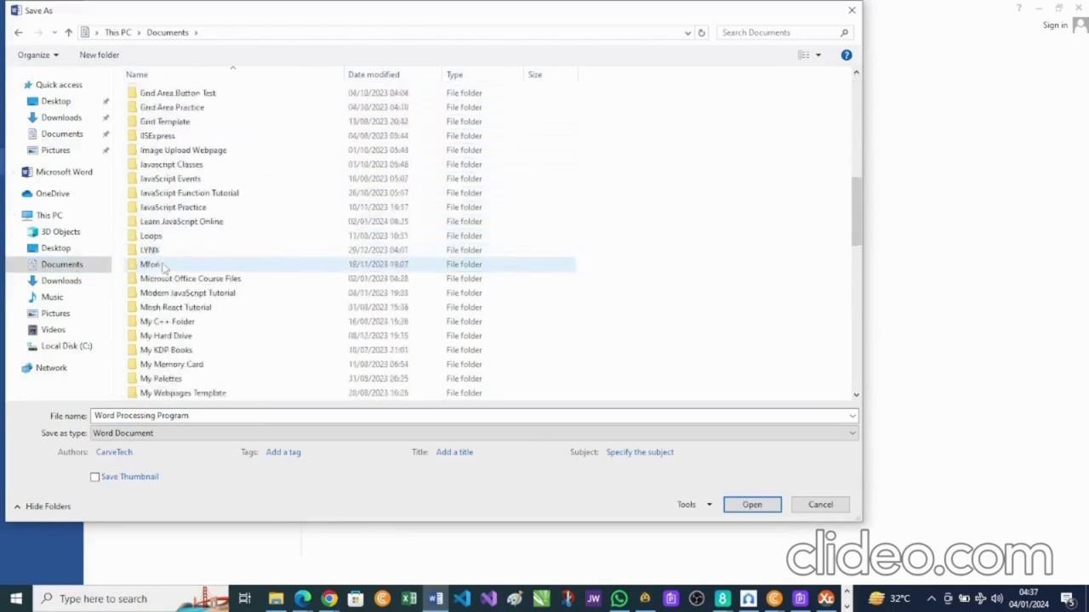
scroll(164, 269, down, 1)
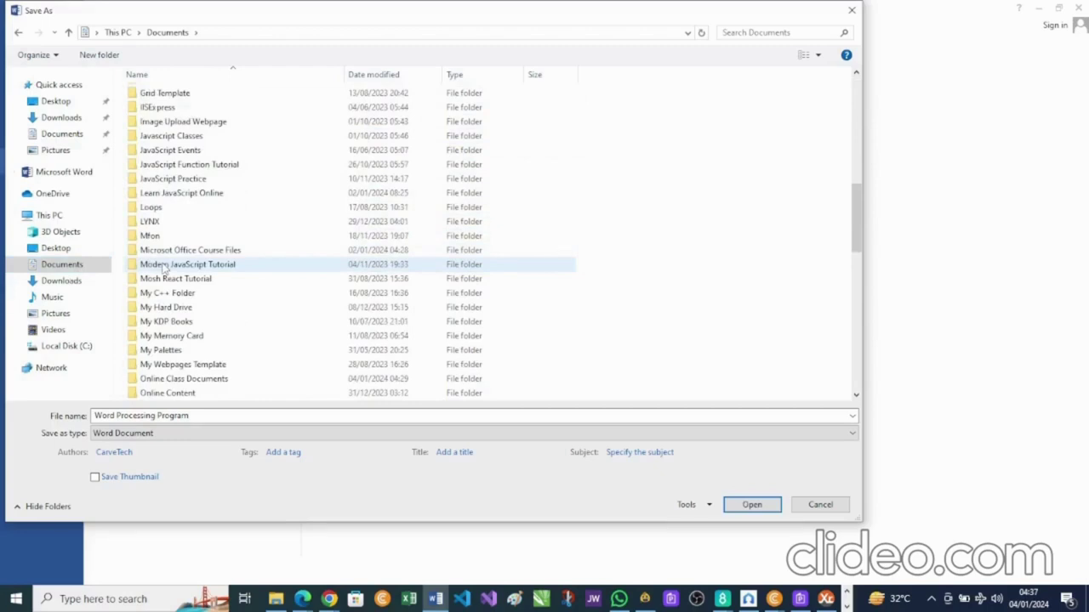
scroll(164, 269, down, 2)
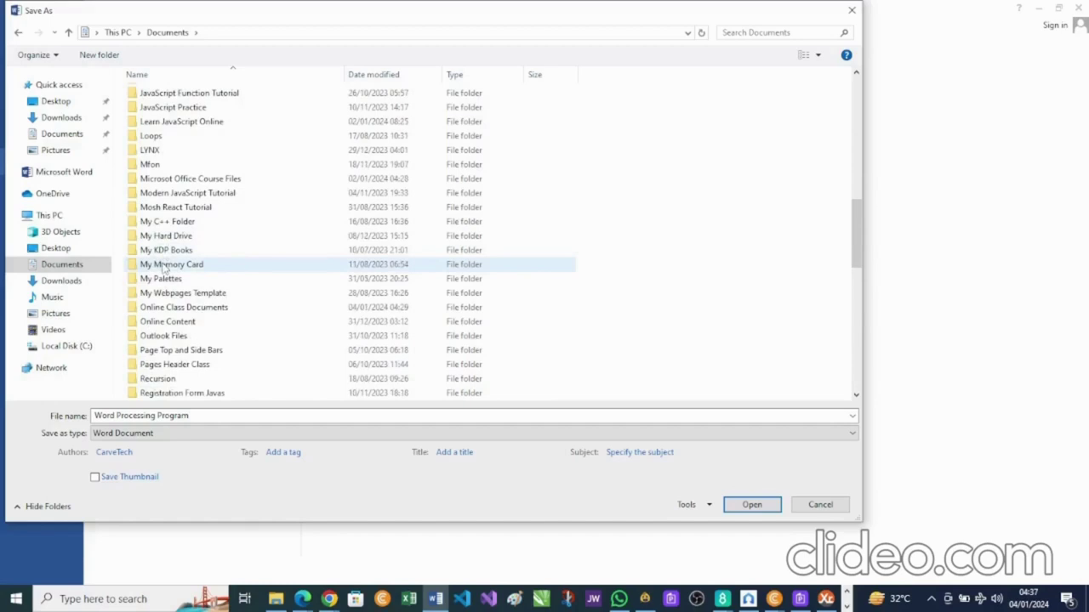
double_click(211, 313)
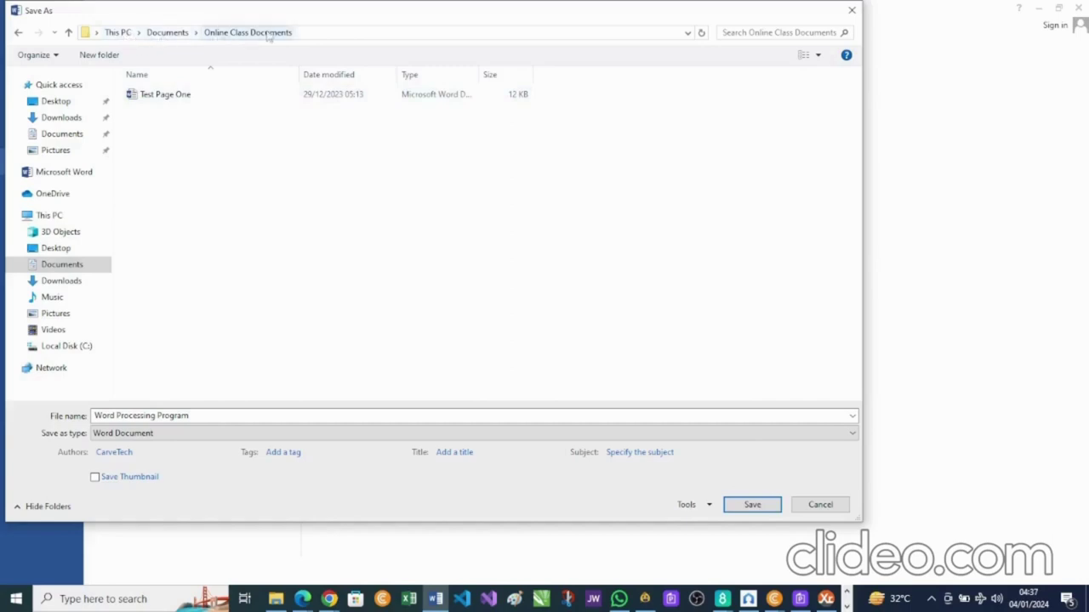
Name the file "Microsoft Word Introduction" and save it as a Word Document.
click(202, 415)
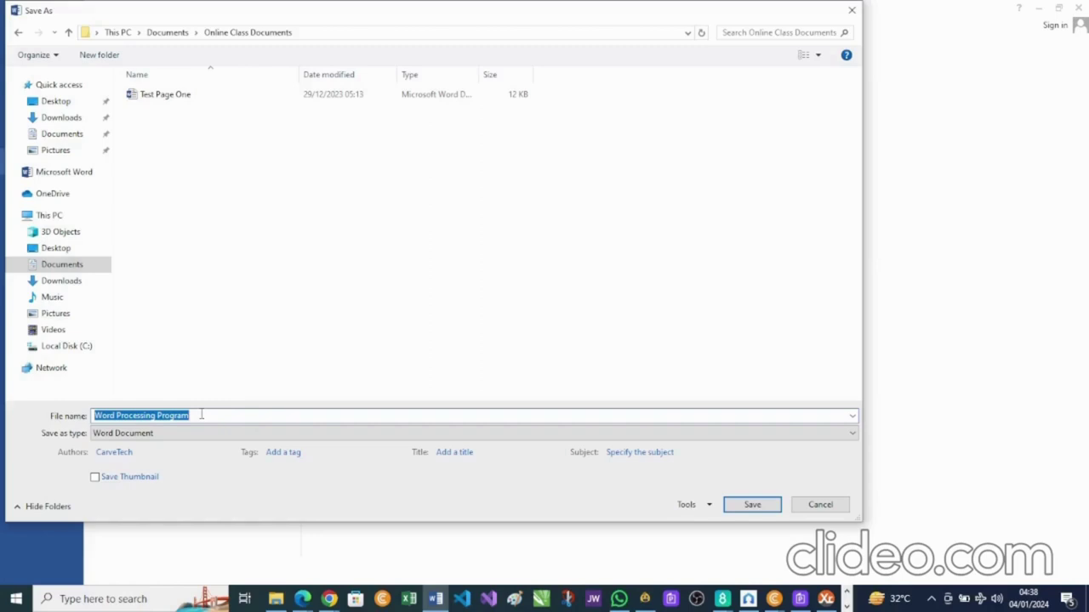
text(Microsoft)
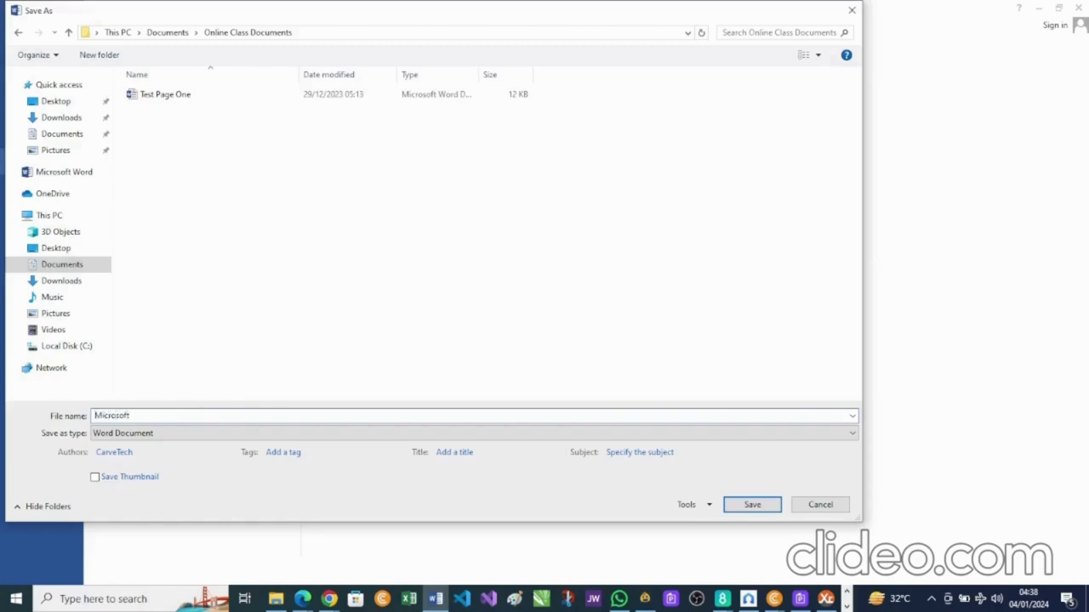
text( Word Introduction)
click(750, 507)
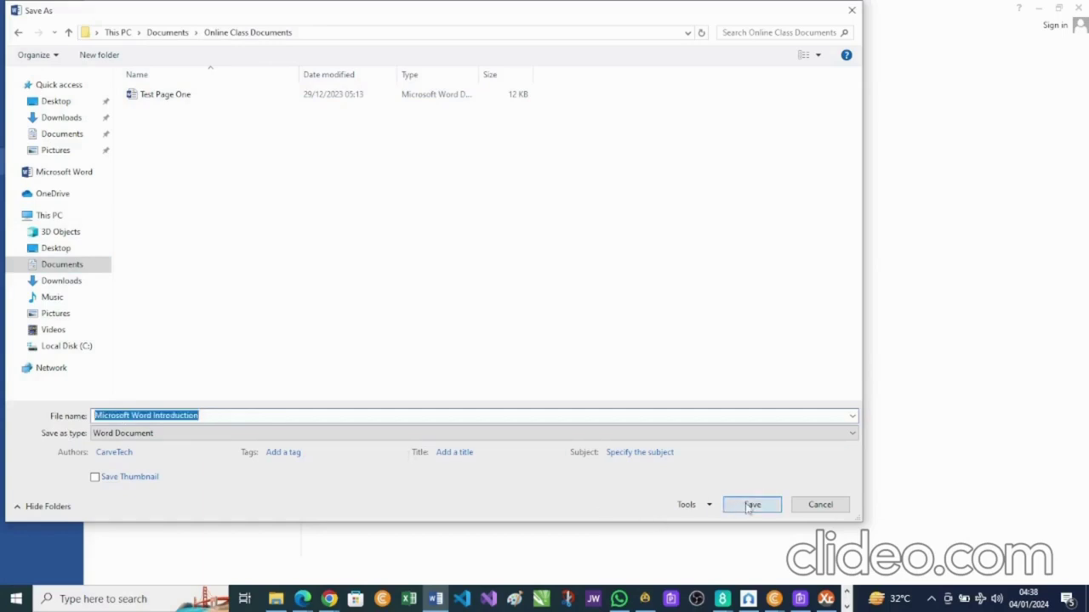
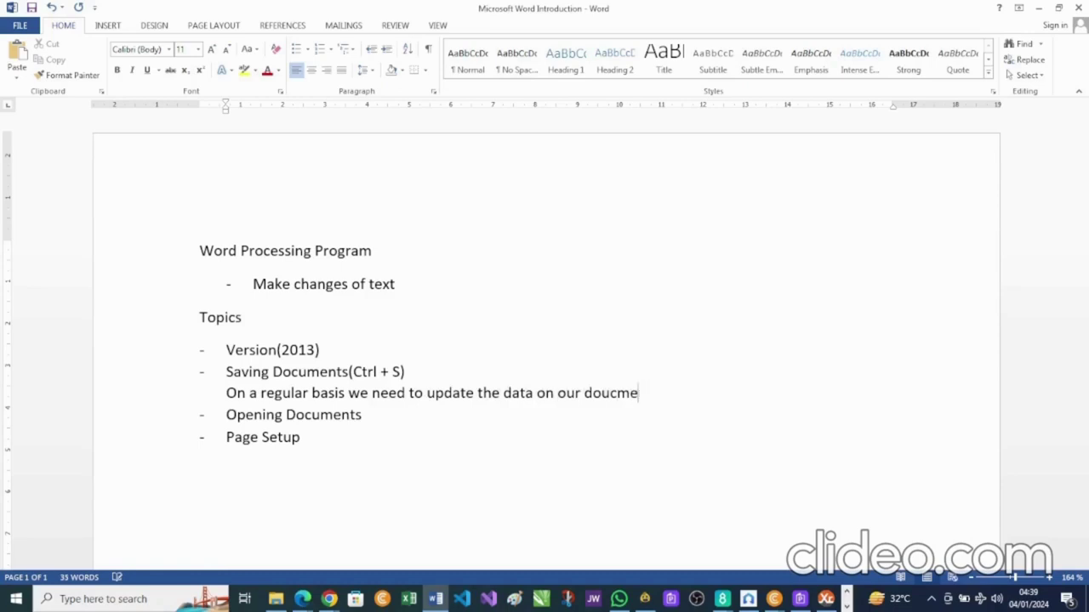
Complete the note under Saving Documents: "On a regular basis we need to update the data on our document to update the file".
text(cument to update the fi)
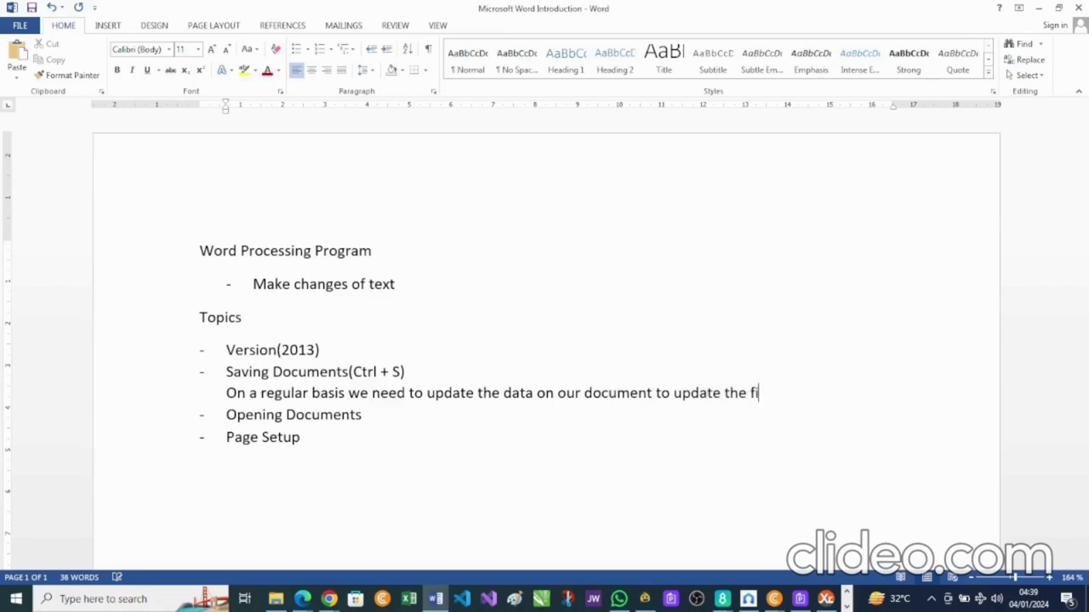
text(le)
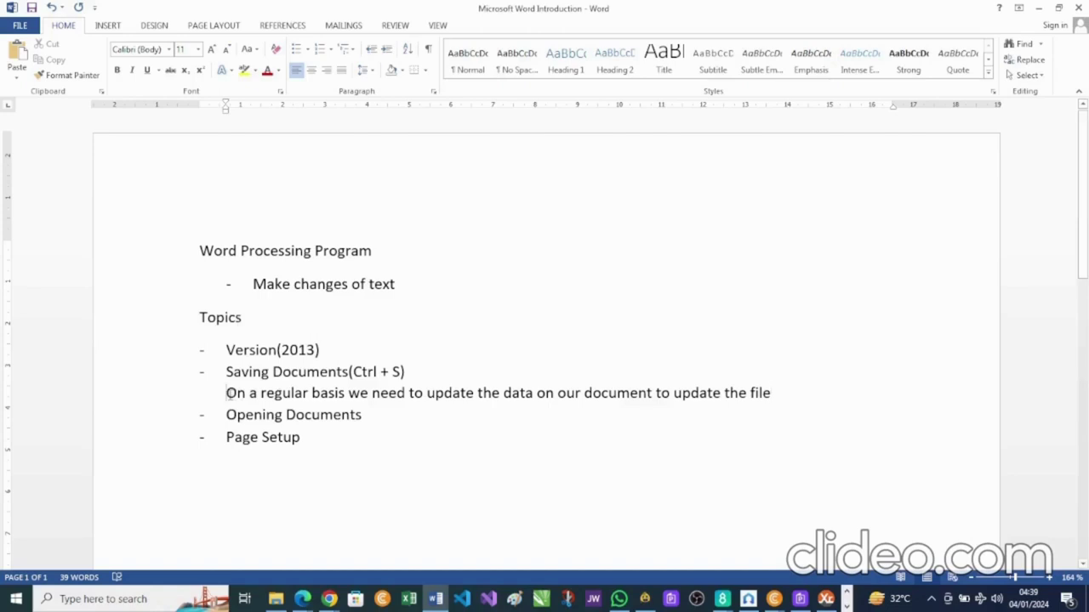
drag(228, 393, 808, 397)
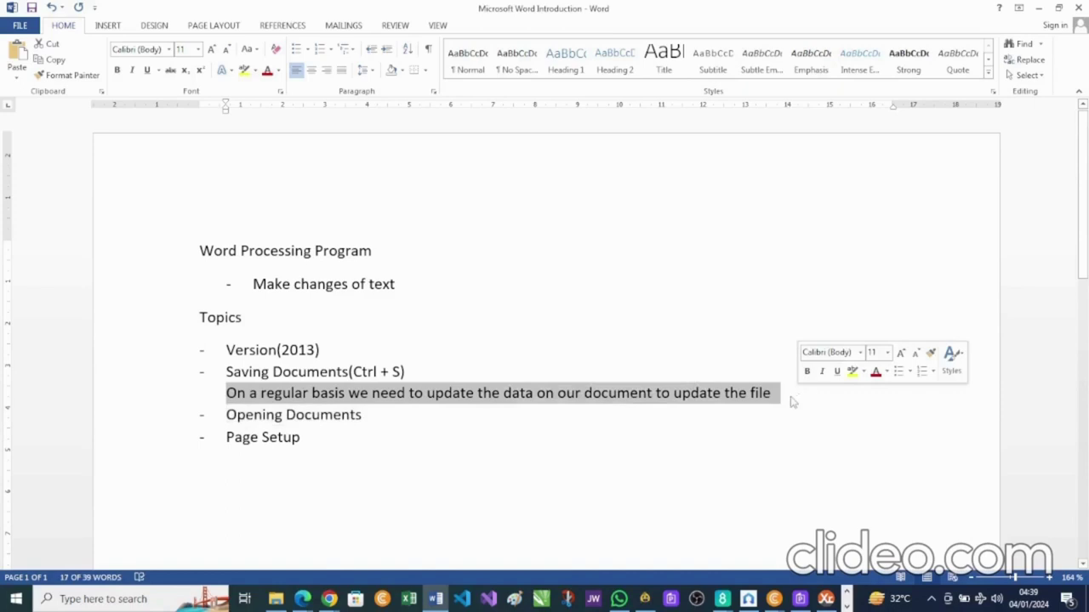
click(791, 402)
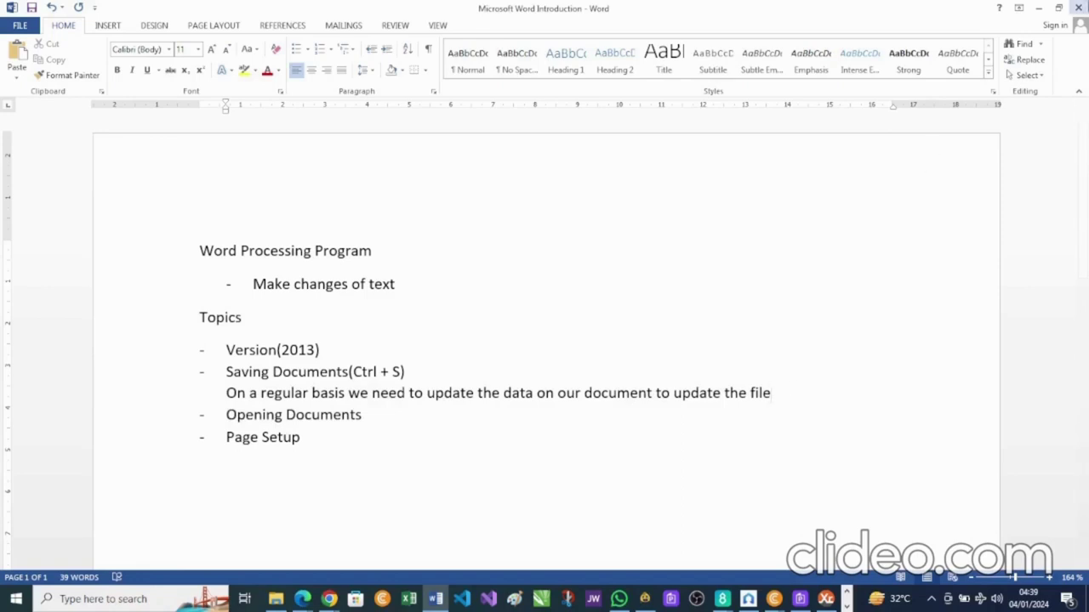
click(1078, 6)
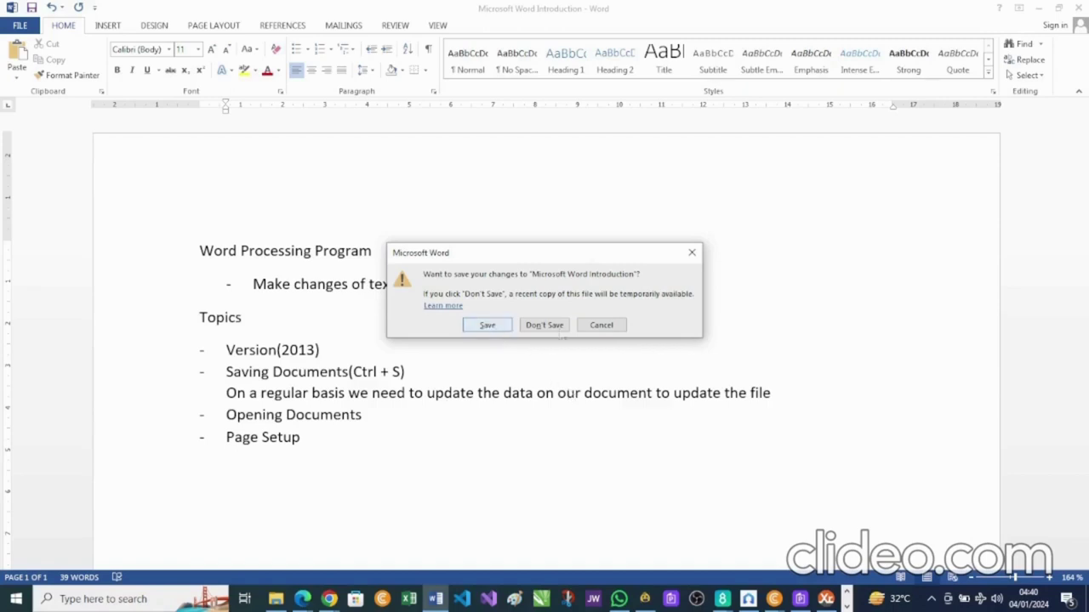
click(692, 255)
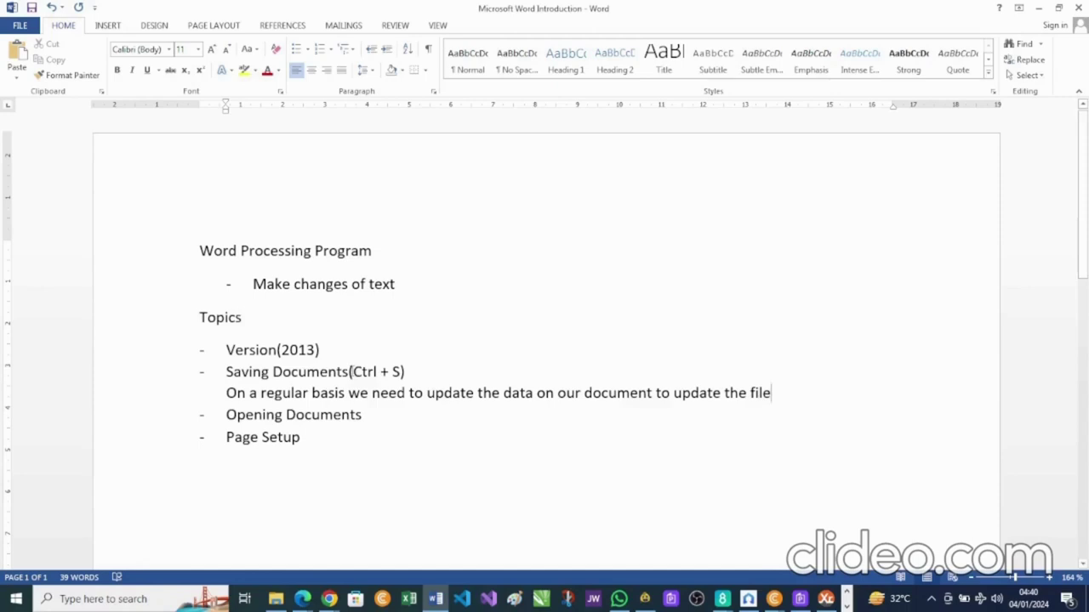
Italicize the "Ctrl + S" shortcut text in the Saving Documents item and close the document.
drag(353, 371, 398, 374)
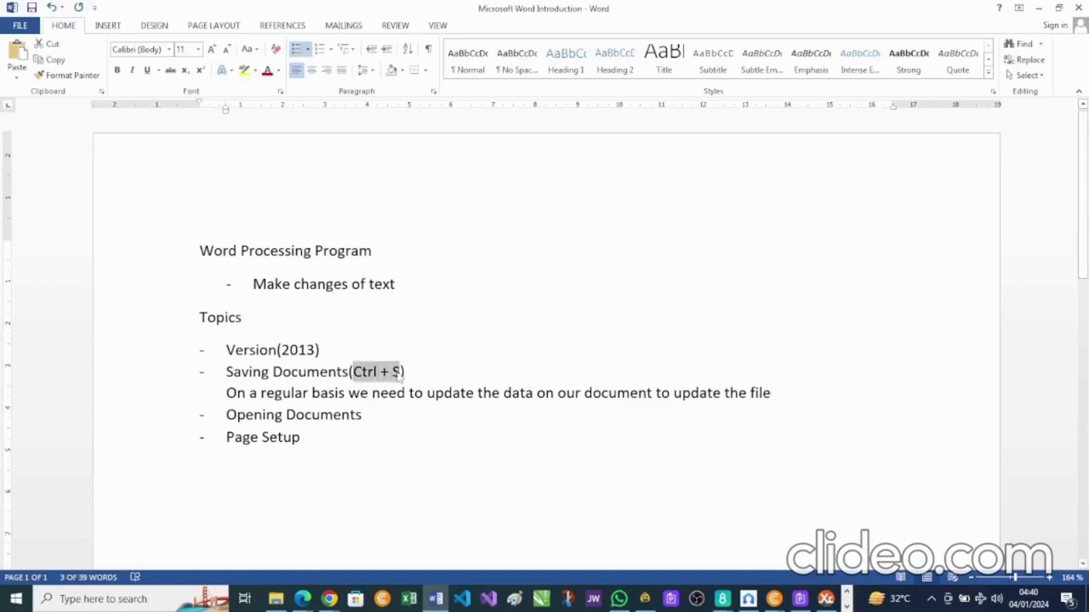
key(ctrl+i)
click(603, 451)
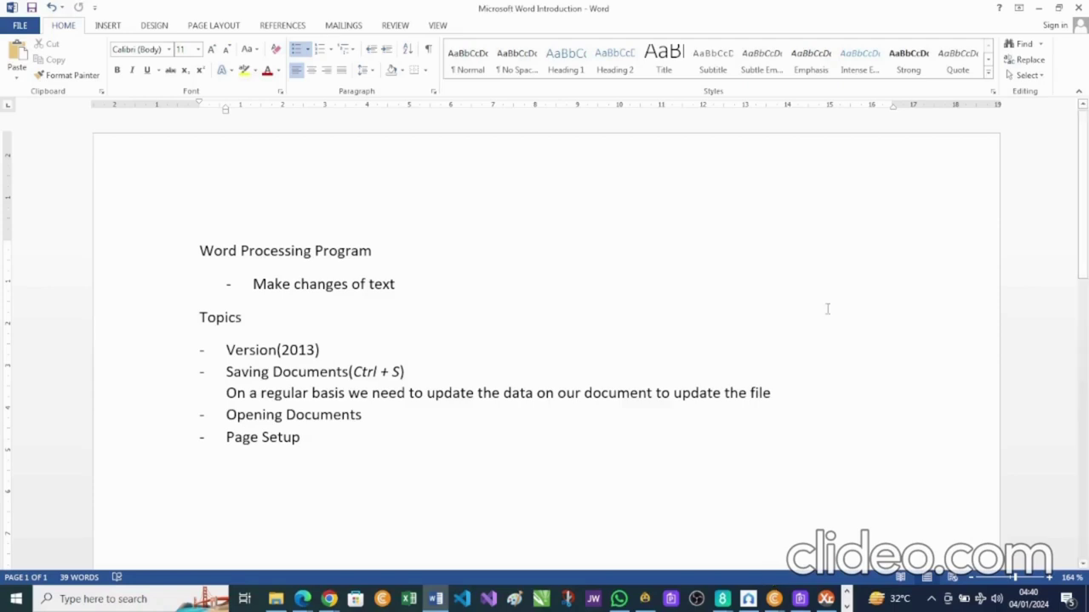
click(1078, 7)
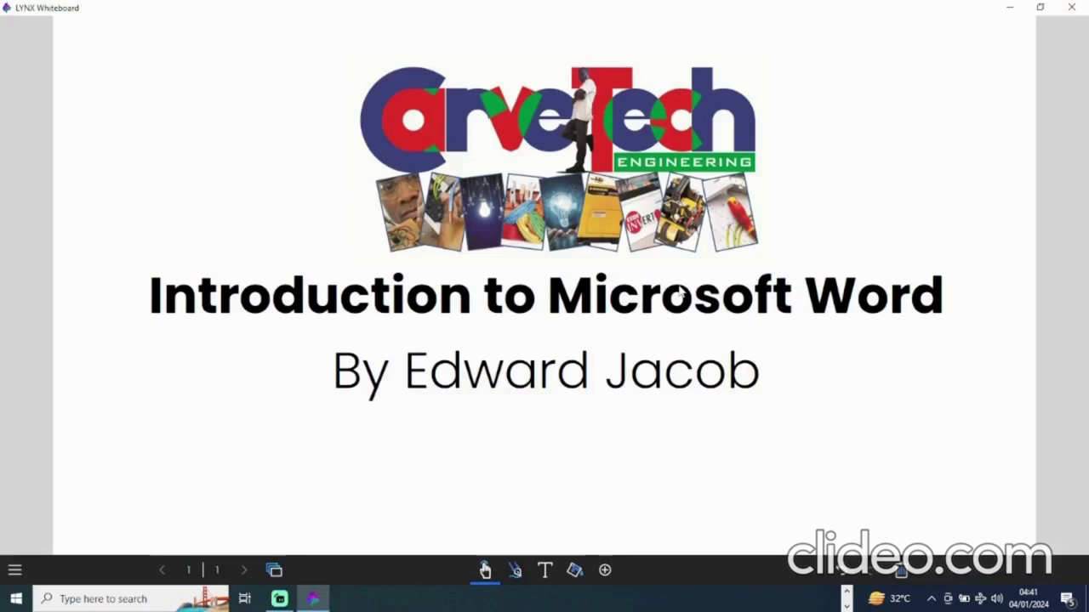
Switch to File Explorer and open "Microsoft Word Introduction" from the Online Class Documents folder inside Documents.
key(alt+Tab)
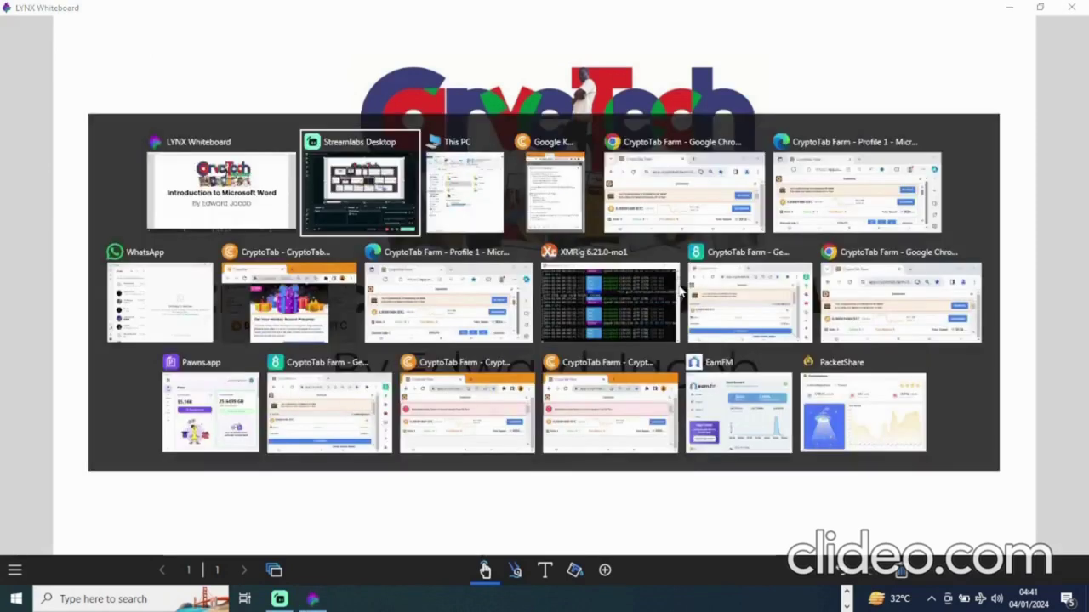
key(alt+Tab)
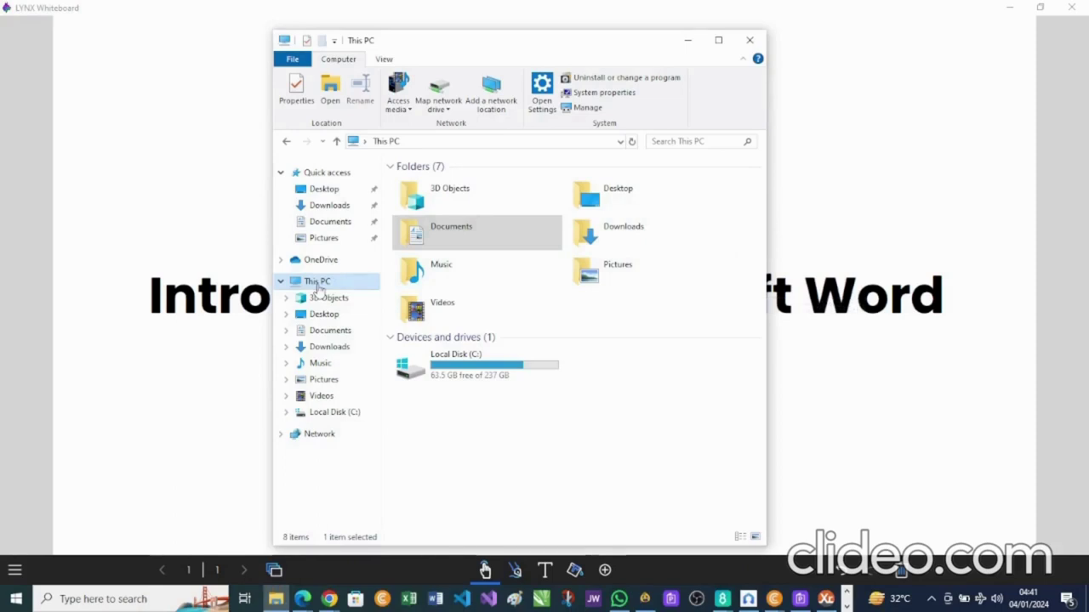
click(330, 334)
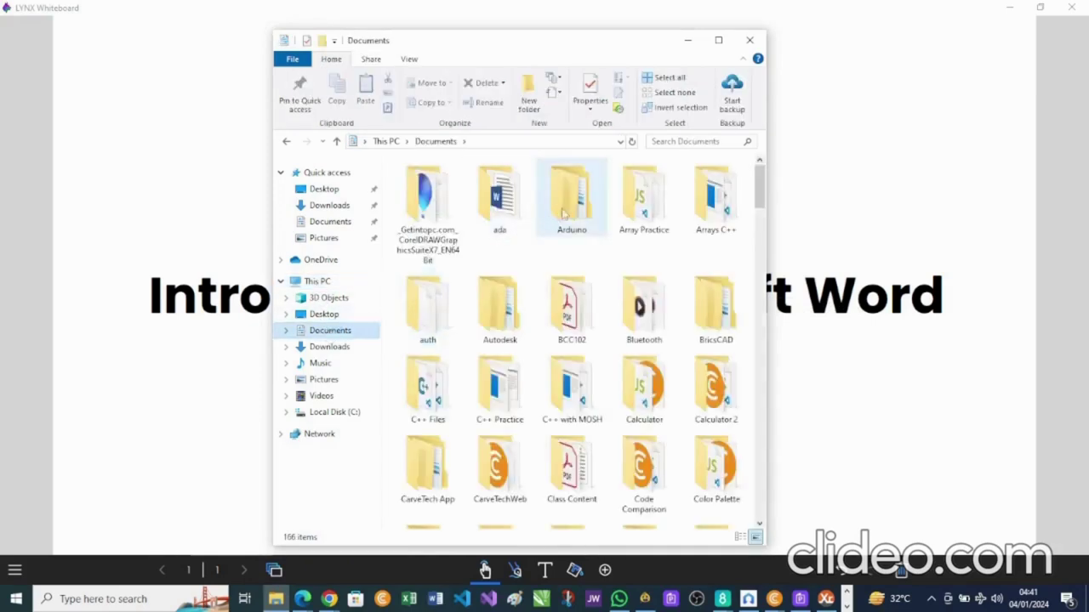
click(568, 213)
key(o)
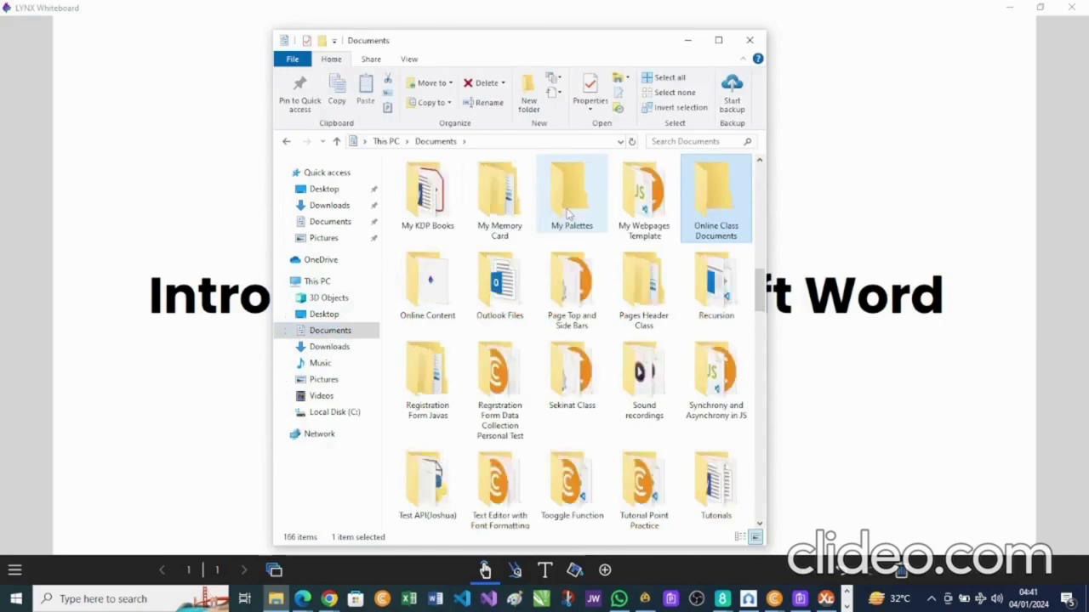
double_click(722, 209)
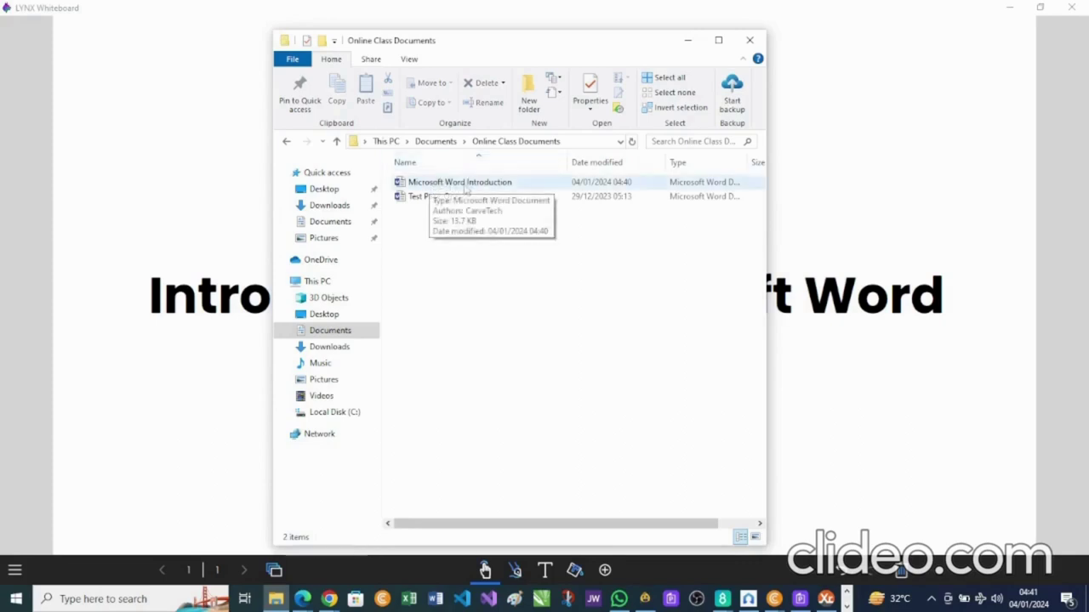
click(465, 188)
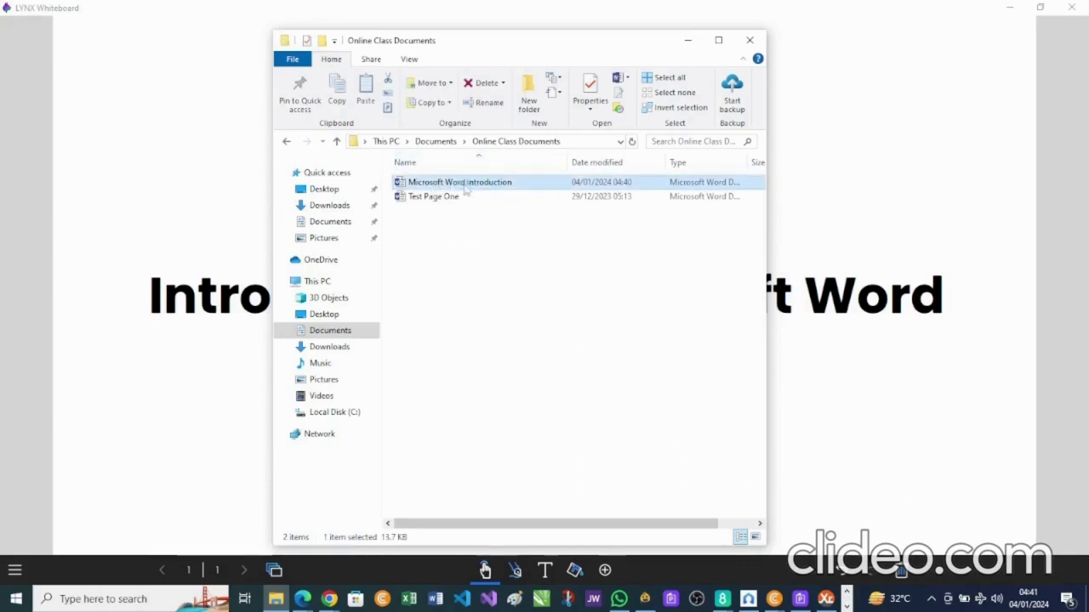
double_click(465, 189)
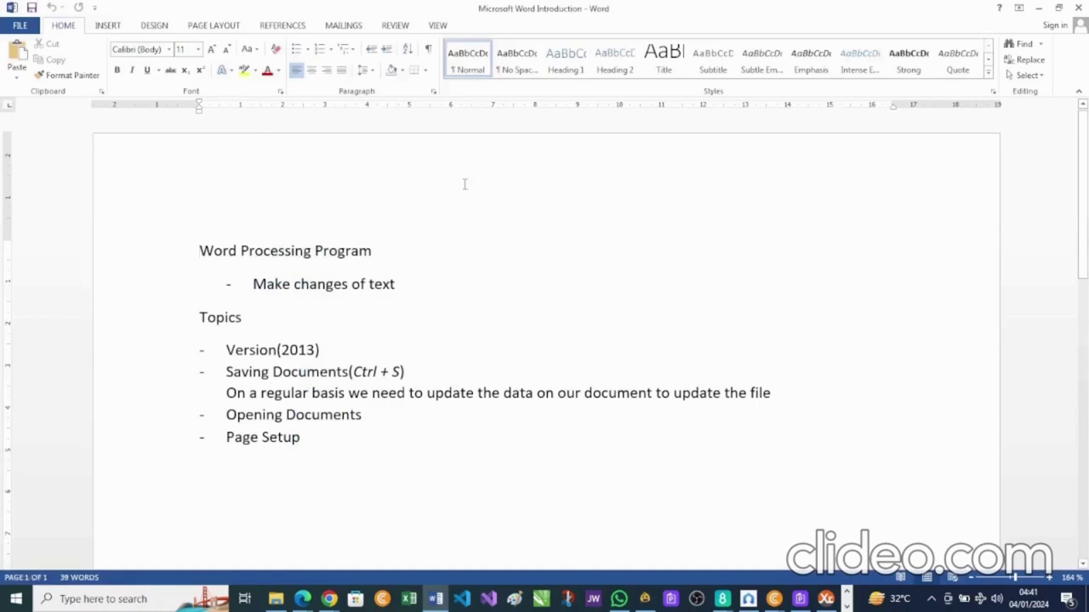
Add an unbulleted, indented blank line directly under the Opening Documents item.
click(374, 417)
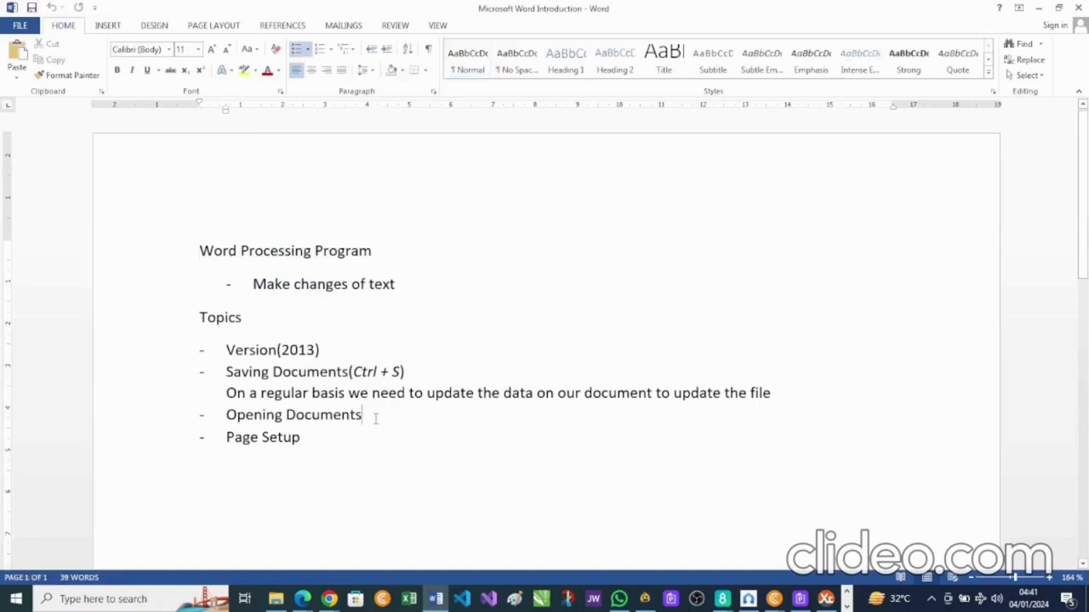
key(Return)
key(BackSpace)
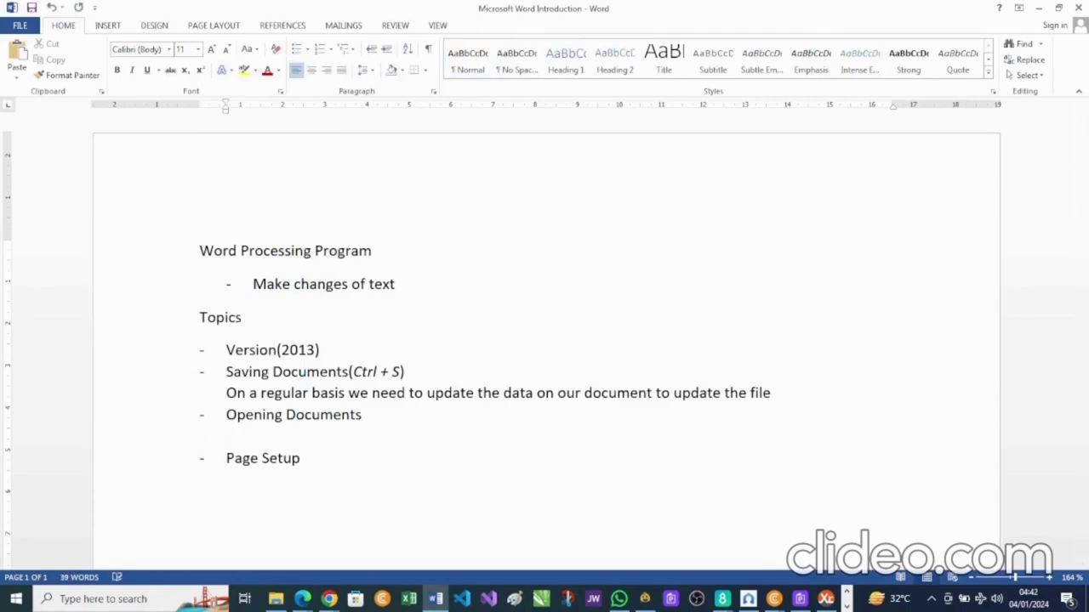
text(-)
key(space)
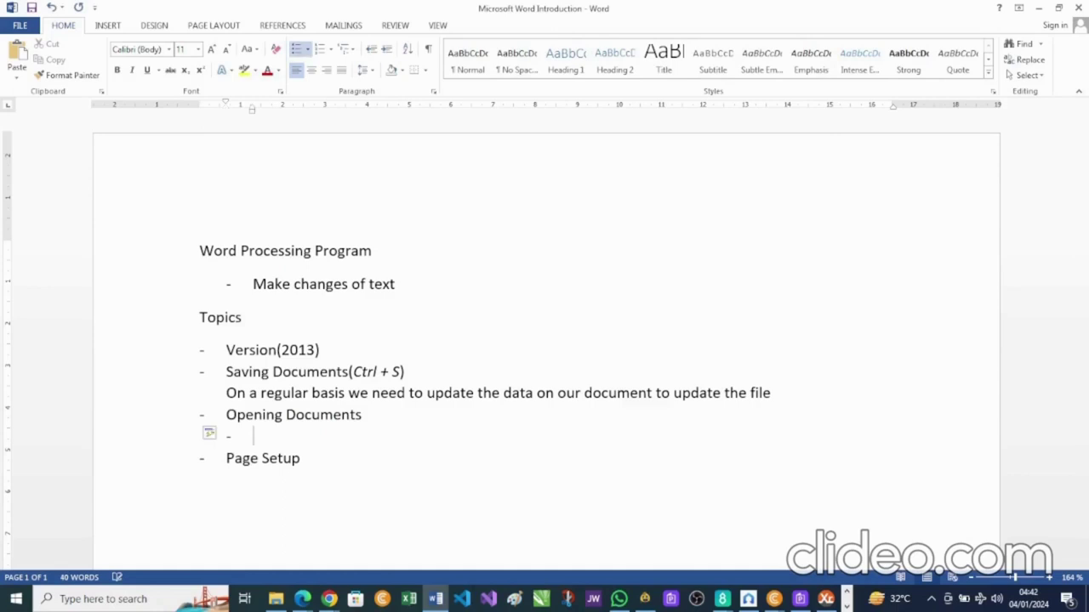
key(Return)
key(Return)
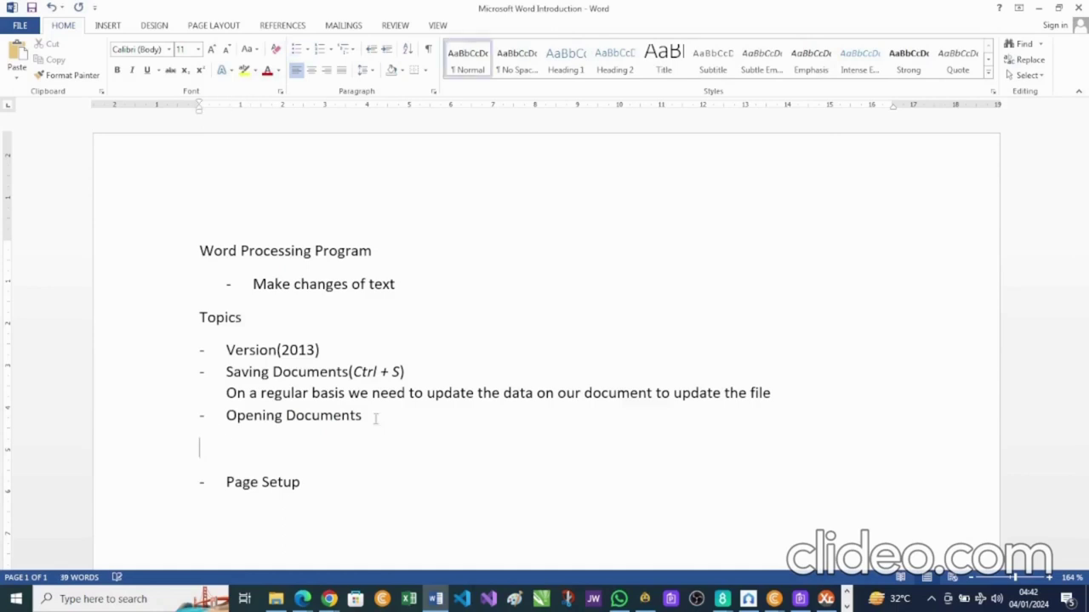
key(BackSpace)
key(BackSpace)
key(Return)
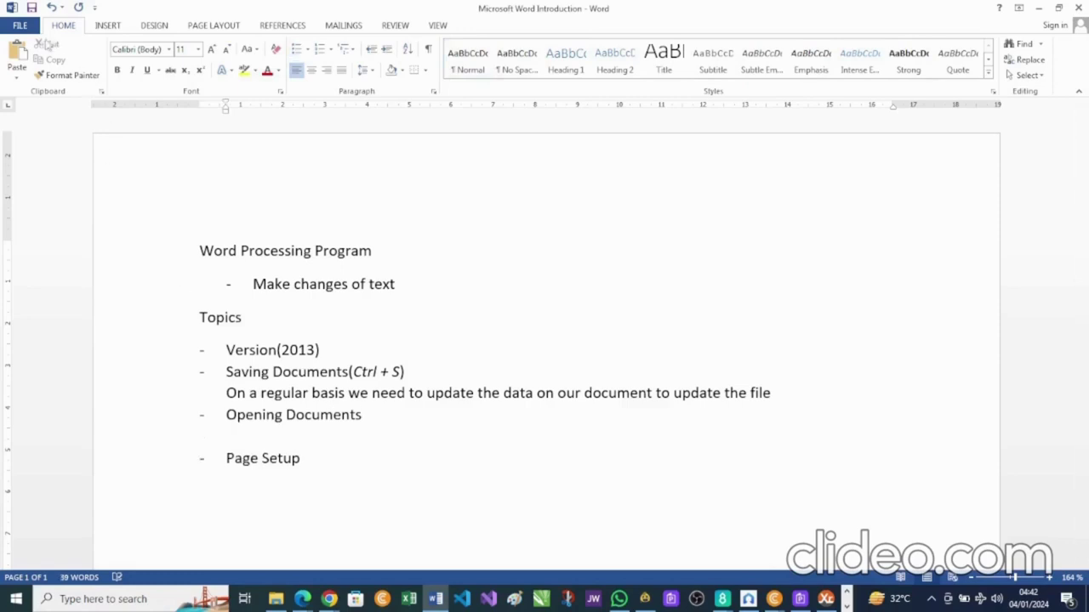
Browse the computer for a file to open, select "Microsoft Word Introduction" in Documents > Online Class Documents, and cancel back to the document.
click(21, 26)
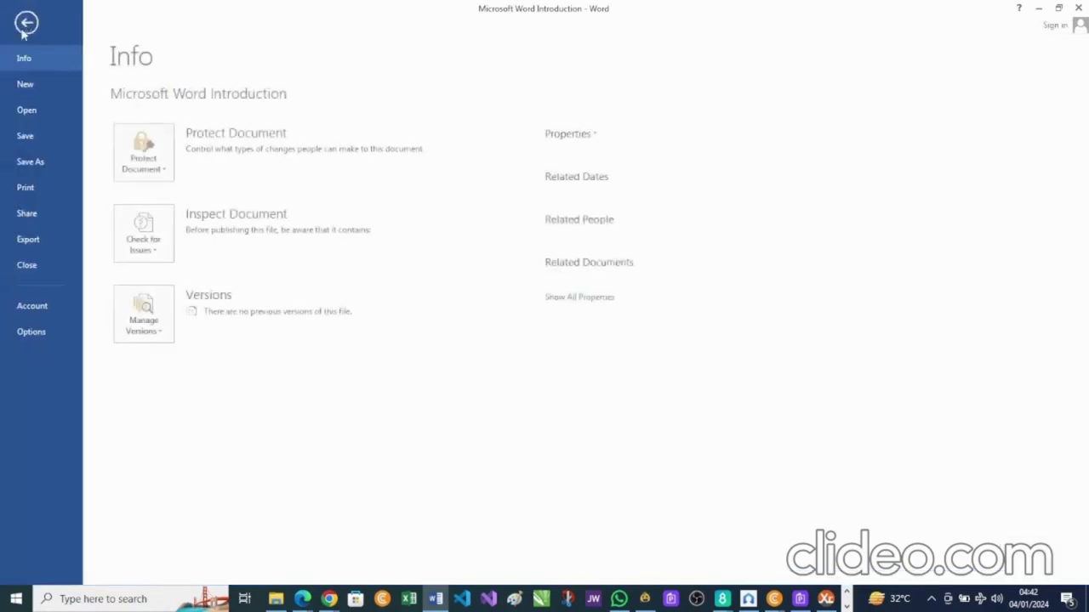
click(26, 112)
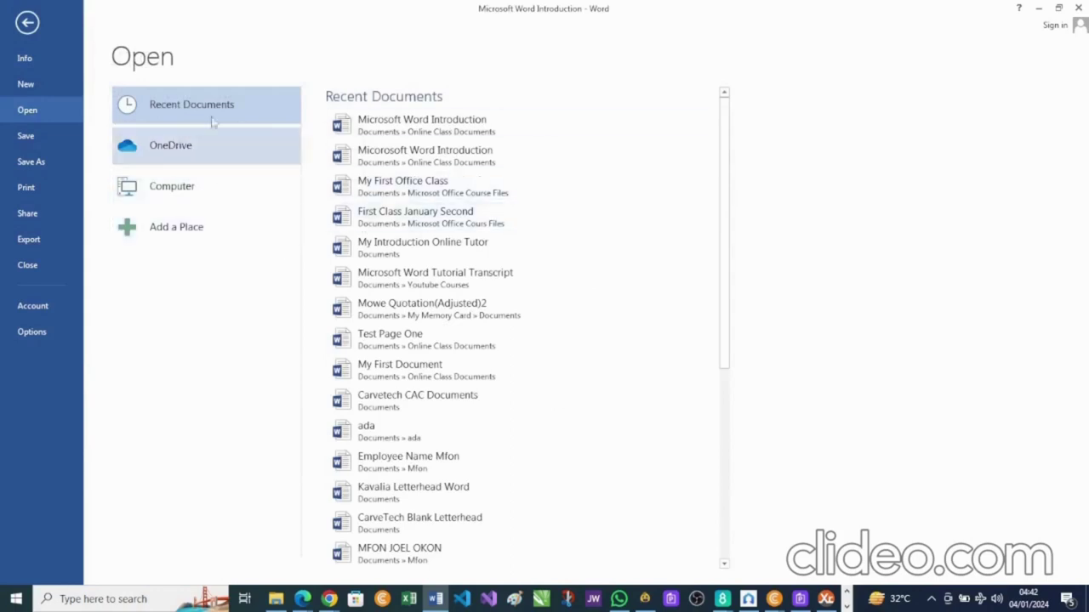
click(179, 190)
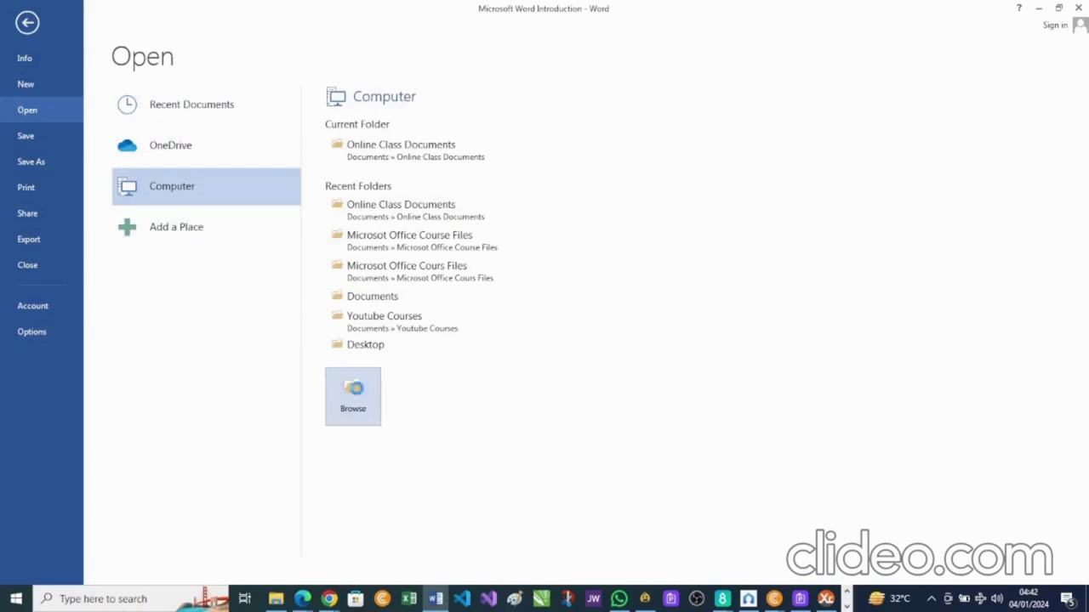
click(357, 392)
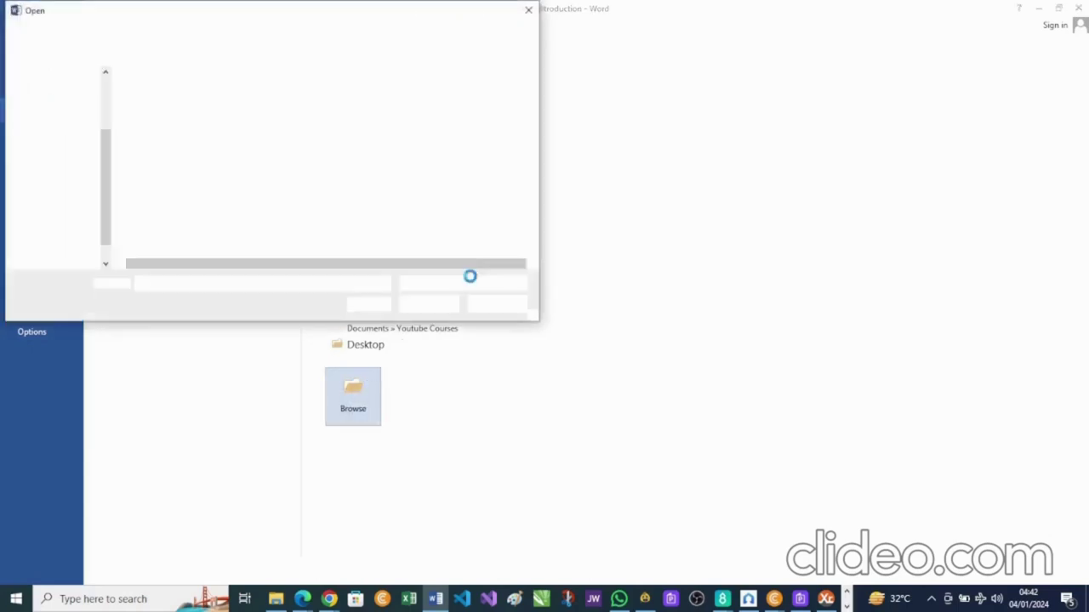
click(73, 174)
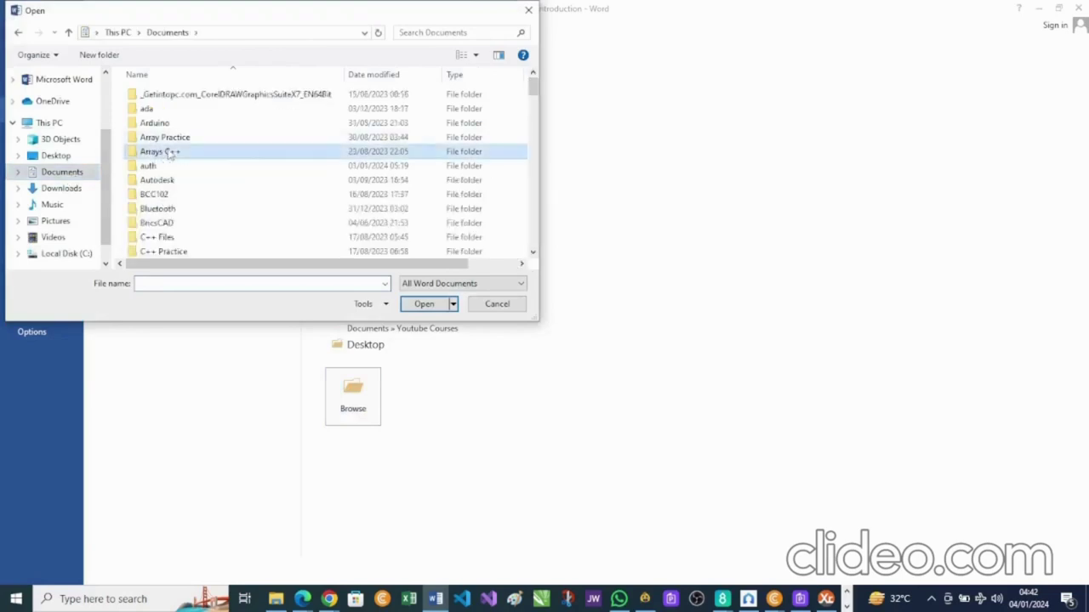
scroll(162, 151, down, 10)
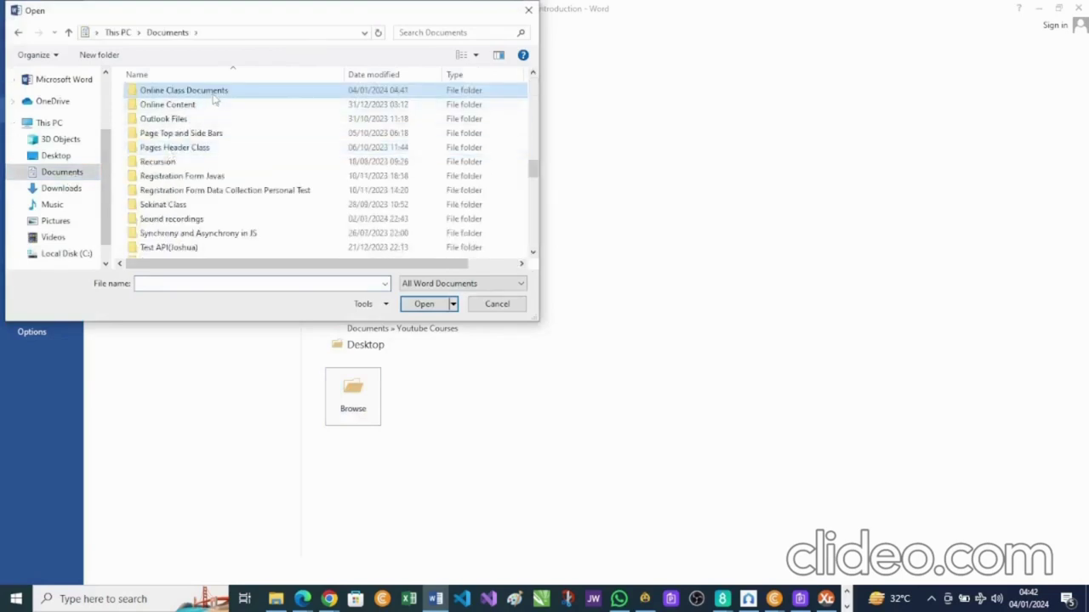
double_click(211, 91)
click(200, 96)
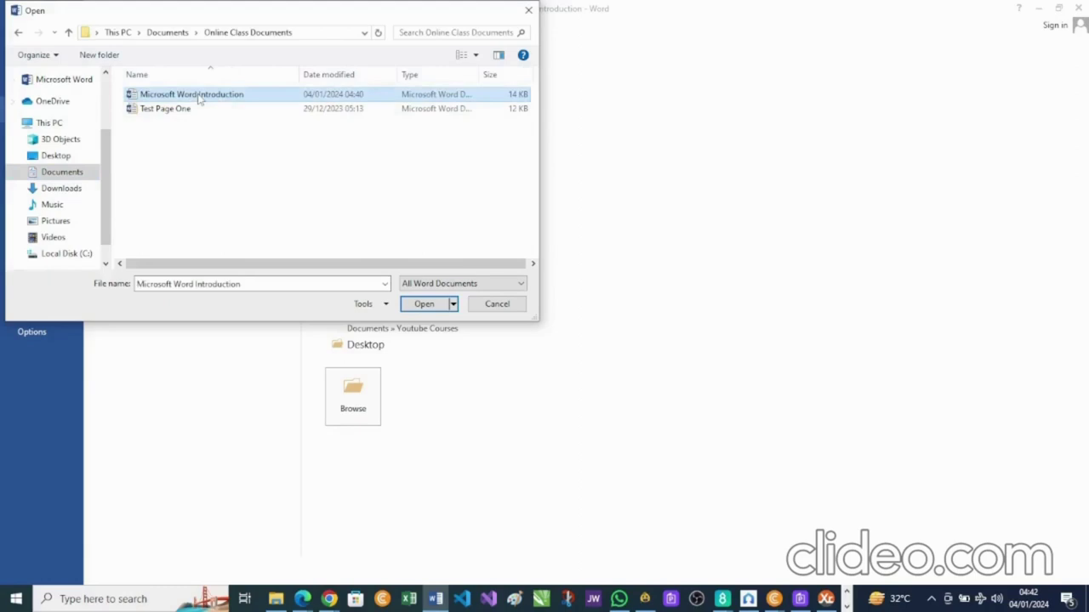
click(497, 305)
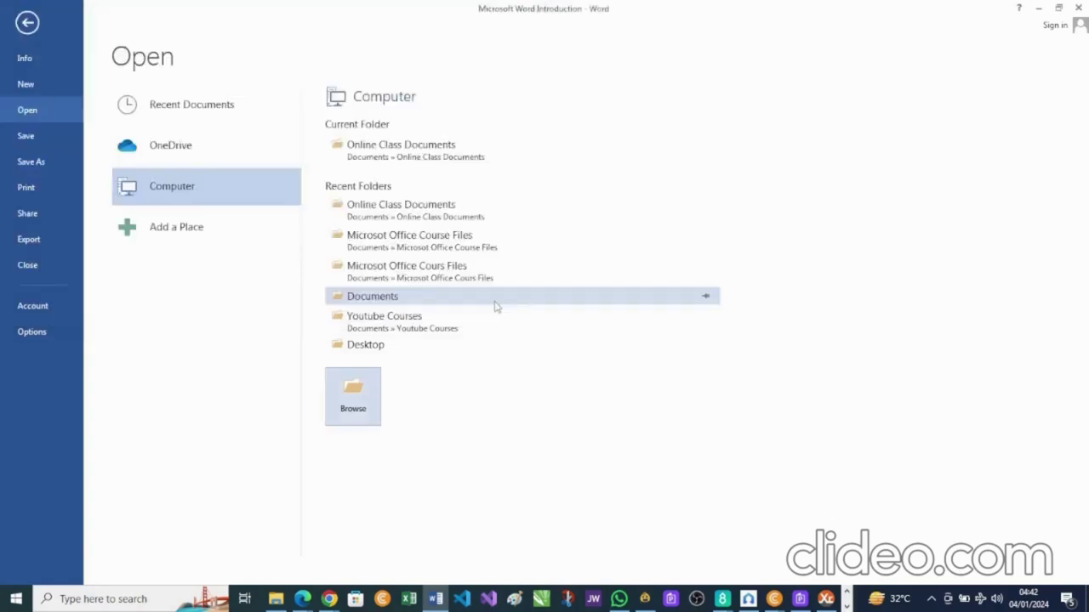
click(28, 24)
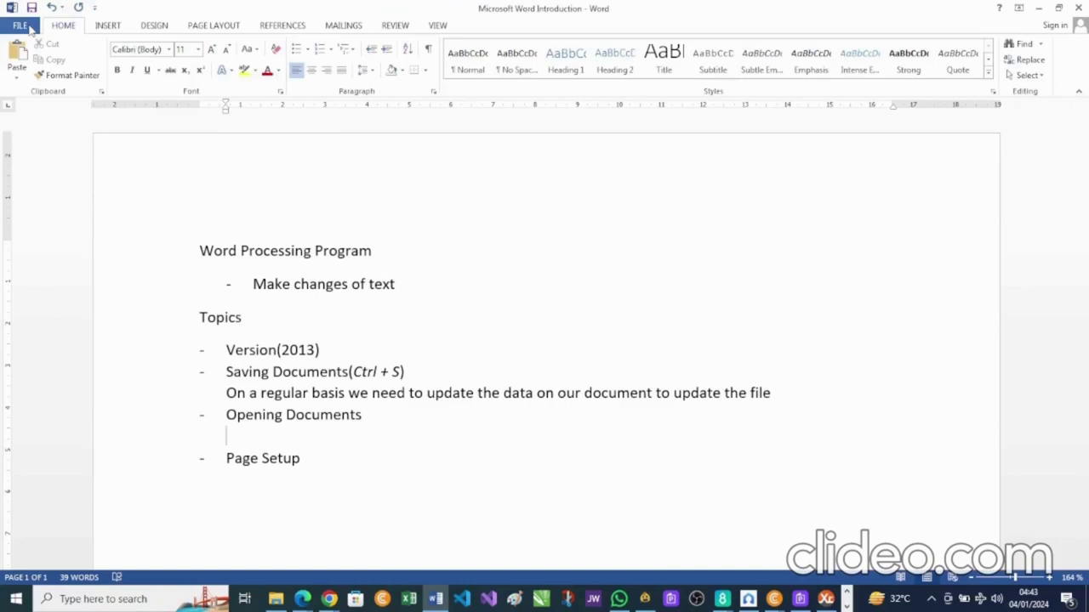
Begin the note under Opening Documents: "My Document, folder named 'Online Class Documents', file nam".
text(My Docuemnts)
key(BackSpace)
key(BackSpace)
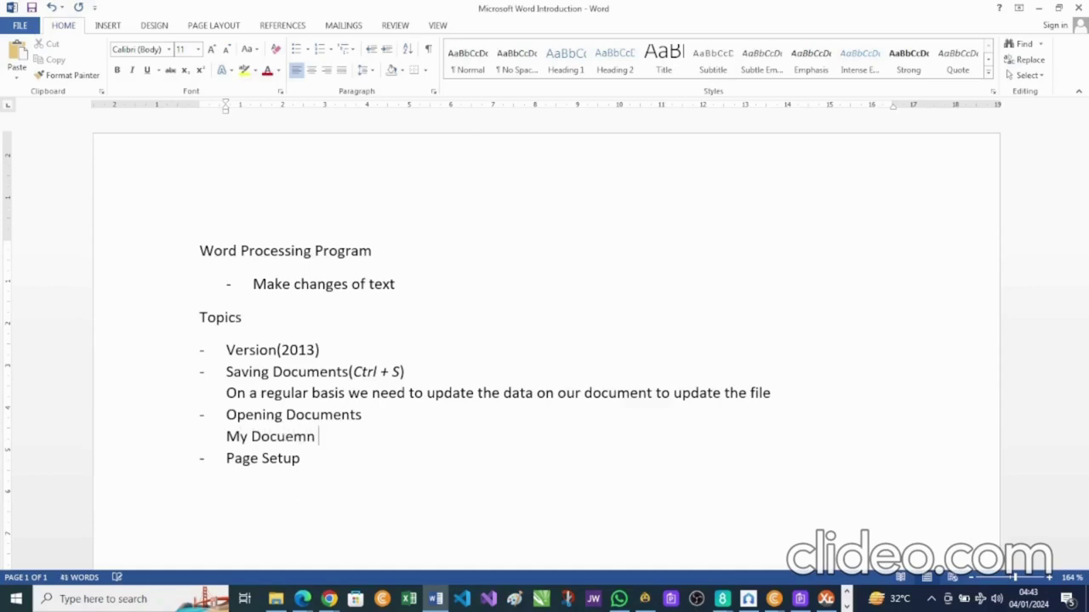
key(BackSpace)
key(BackSpace)
key(BackSpace)
text(met)
key(BackSpace)
text(nt, folder n)
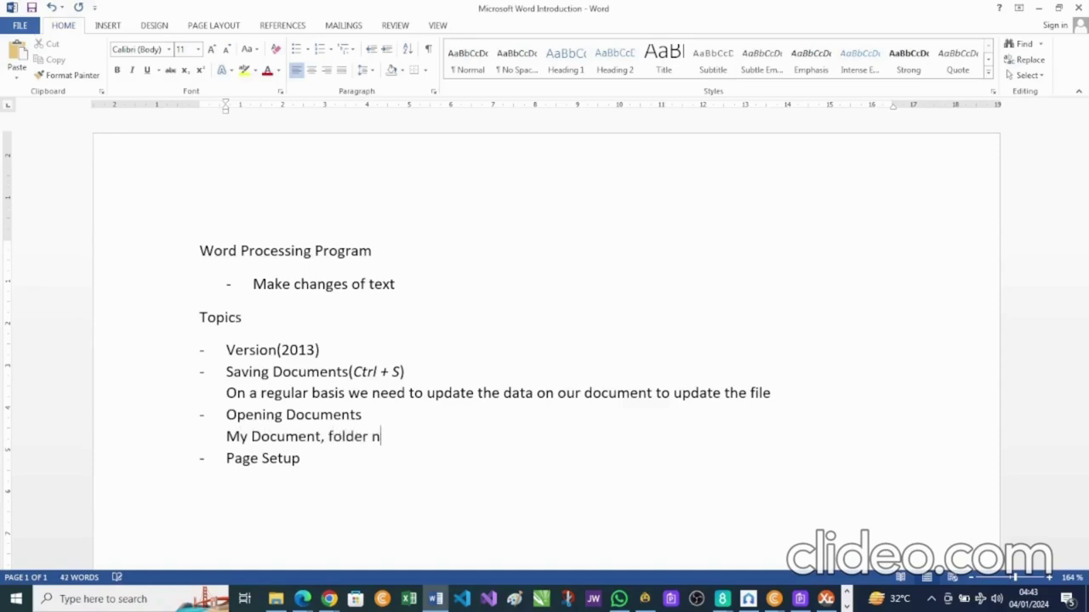
text(amed ')
text(Online )
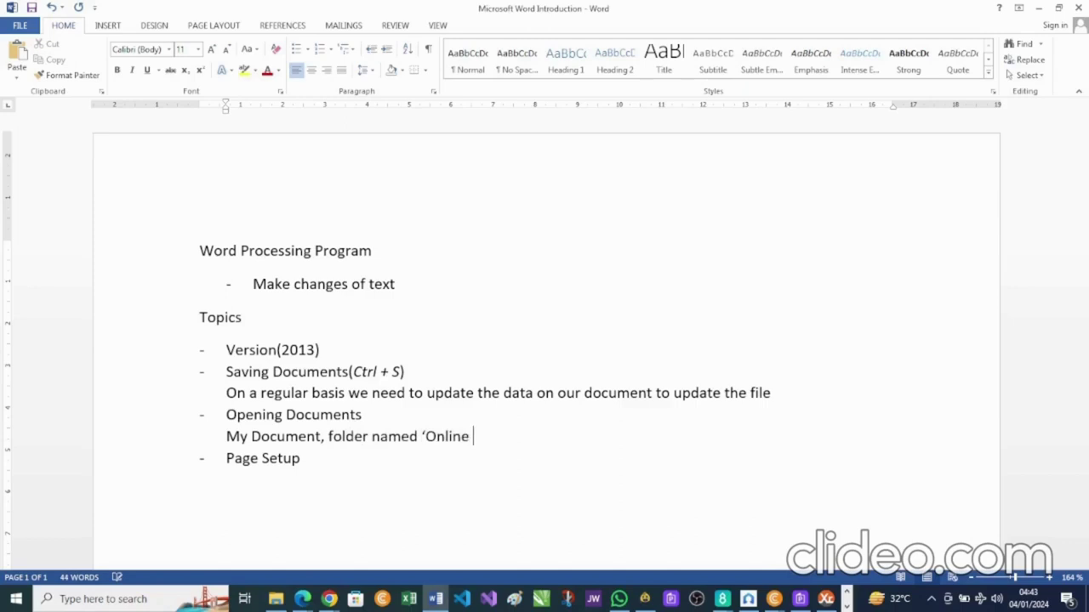
text(Class Doucmen)
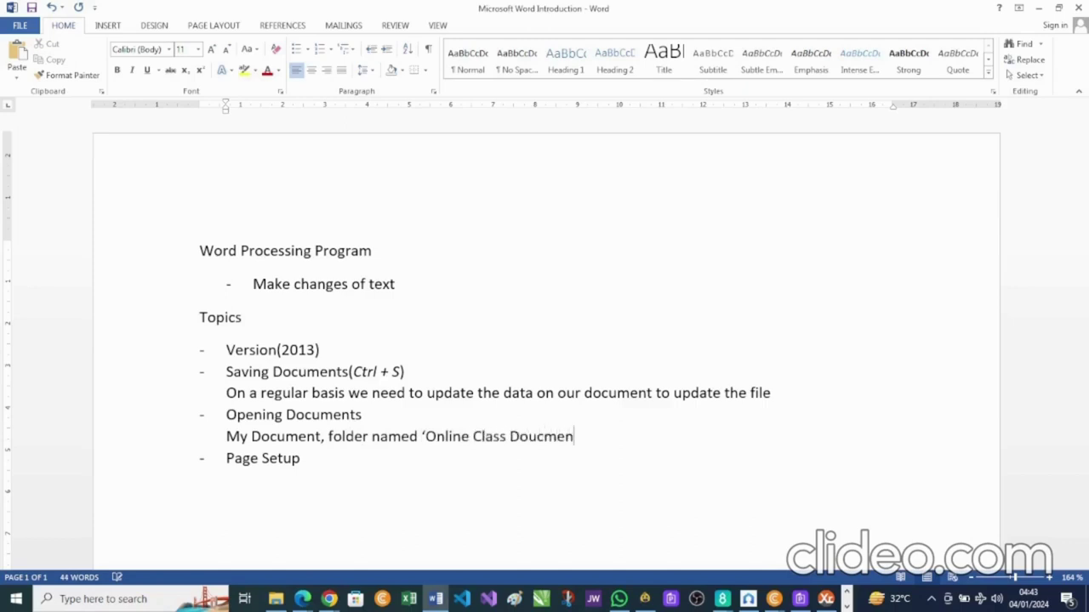
key(BackSpace)
key(BackSpace)
key(BackSpace)
key(BackSpace)
key(BackSpace)
text(cuments', file nam)
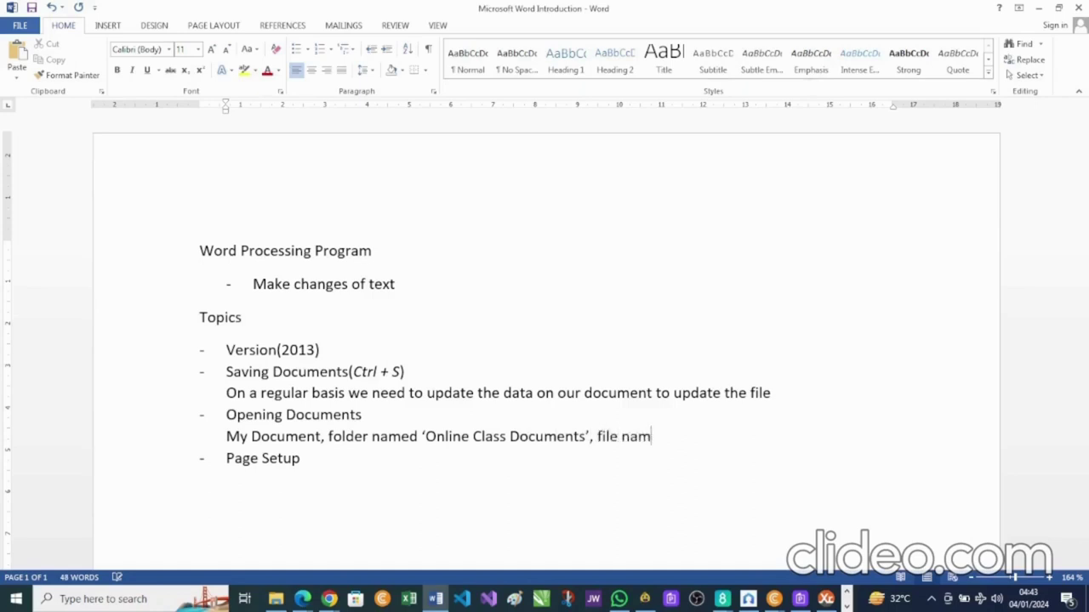
Finish the Opening Documents note so that it ends with "file named 'Microsoft Word Introduction'".
text(ed )
text('Microost)
key(BackSpace)
key(BackSpace)
key(BackSpace)
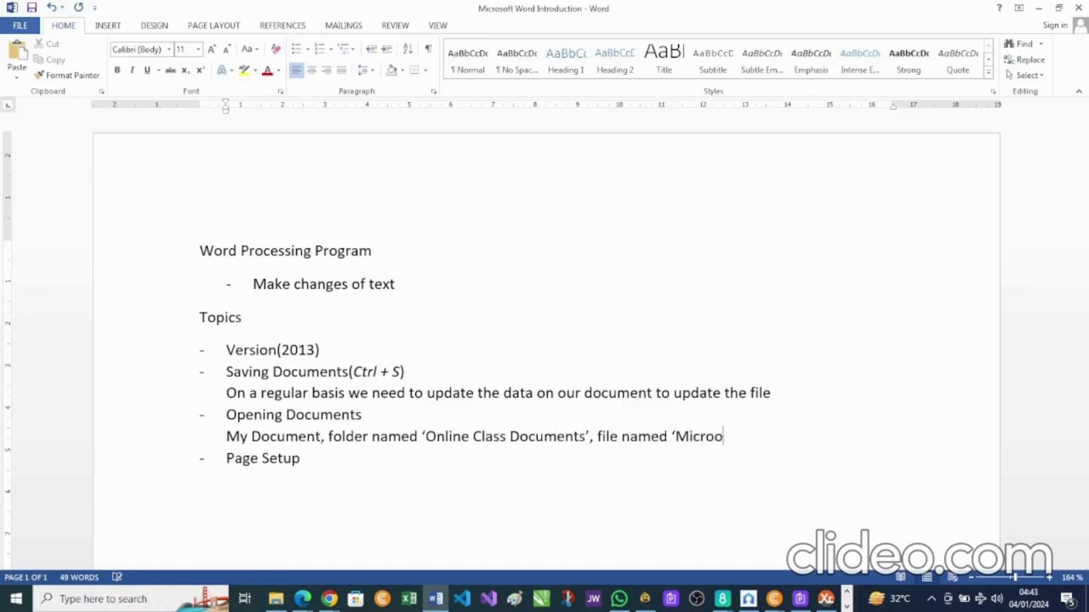
text(soft Word Introduction')
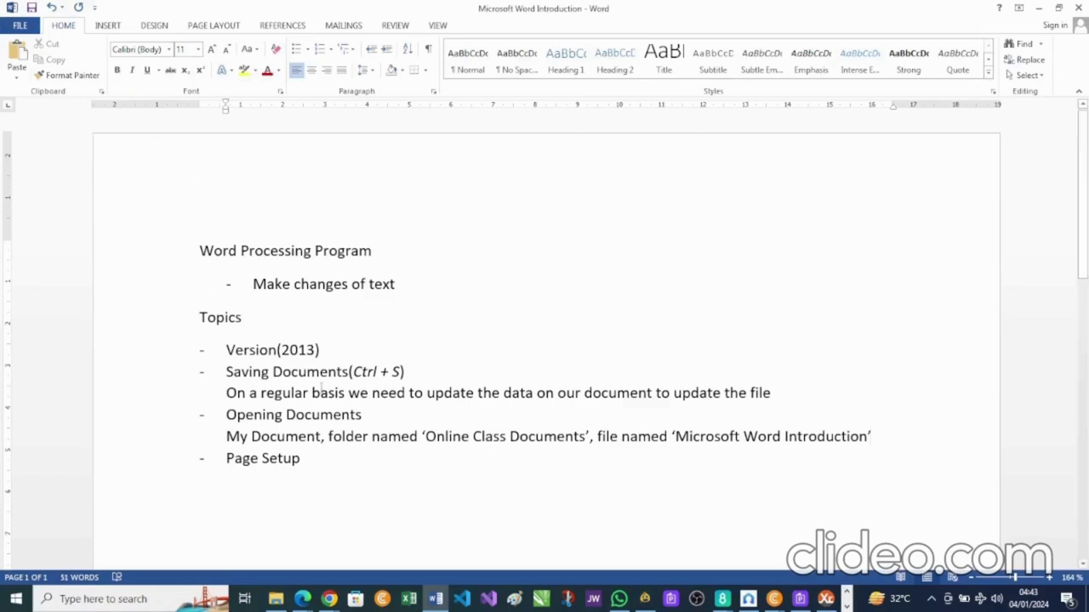
Enclose "My Document" in single quotation marks in the note under Opening Documents.
click(226, 436)
text(')
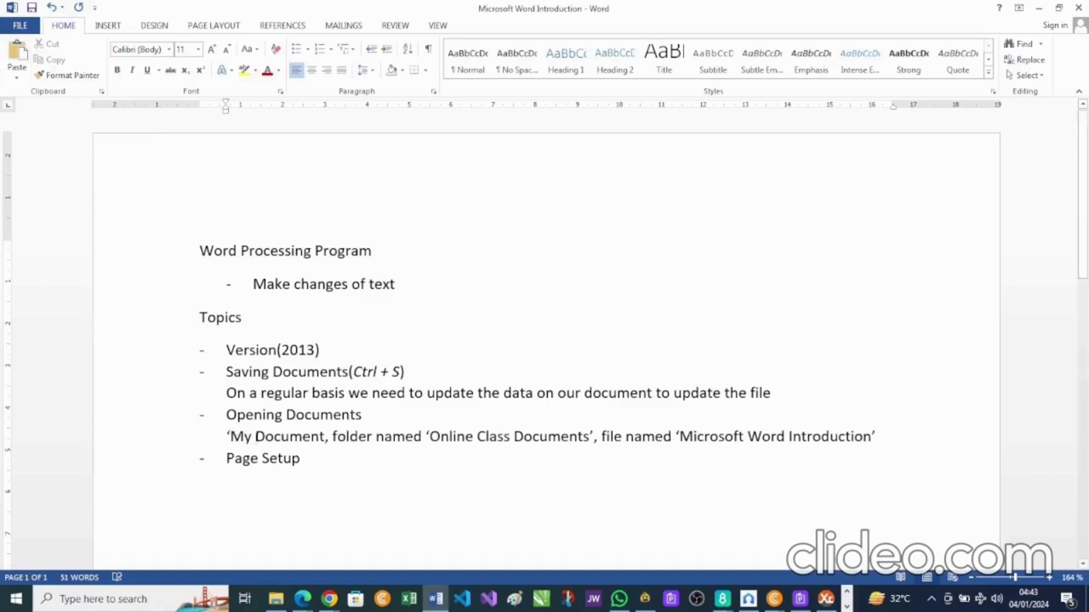
click(327, 436)
text(')
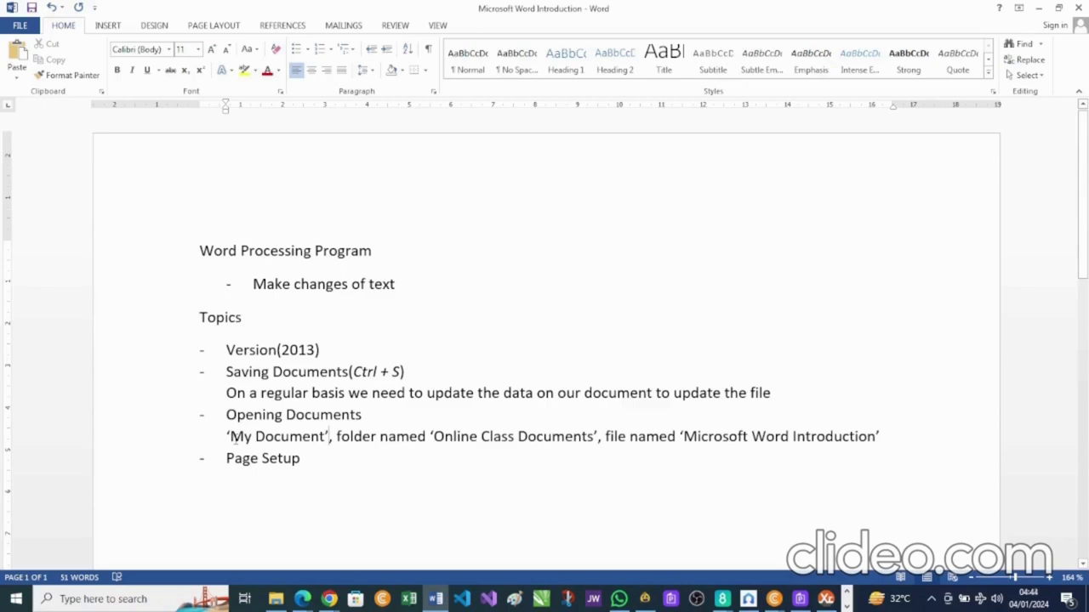
Make "My Document", "Online Class Documents" and "Microsoft Word Introduction" bold and italic in the Opening Documents note, leaving their quotation marks plain.
drag(230, 437, 324, 437)
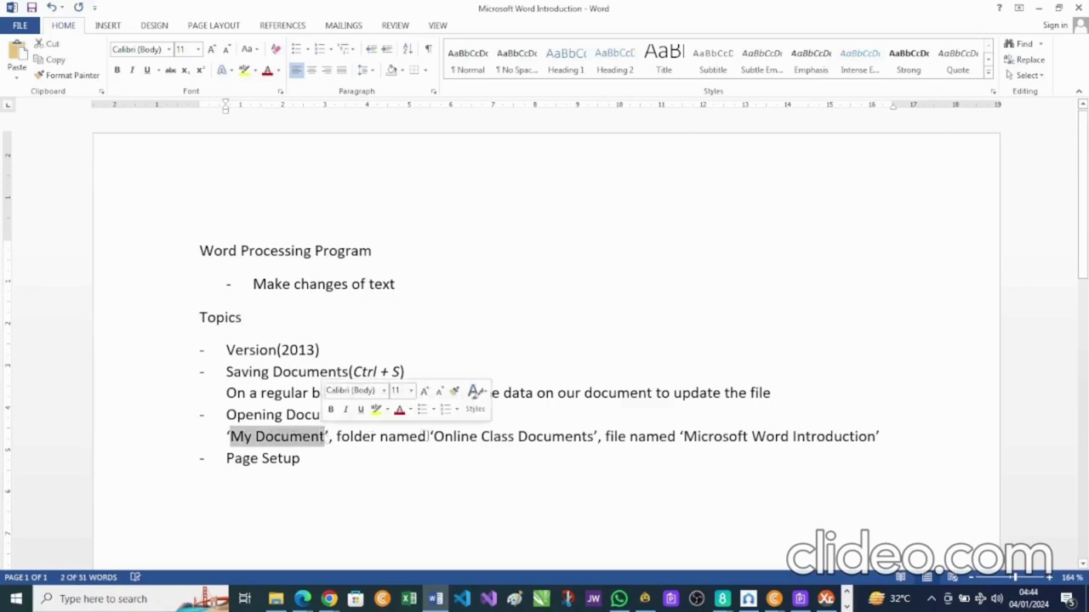
drag(433, 437, 593, 442)
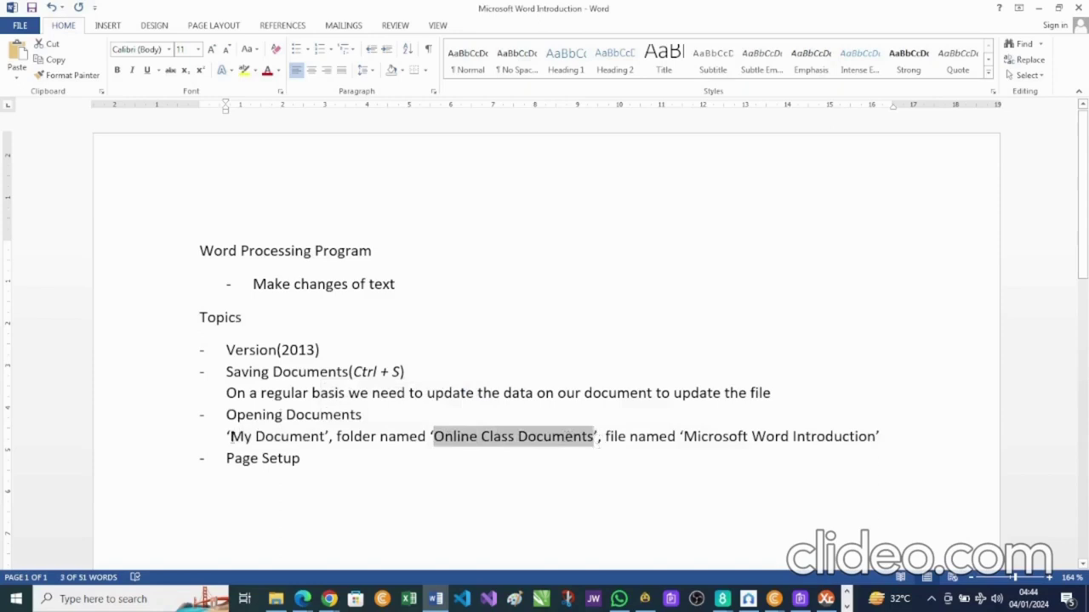
drag(230, 437, 326, 436)
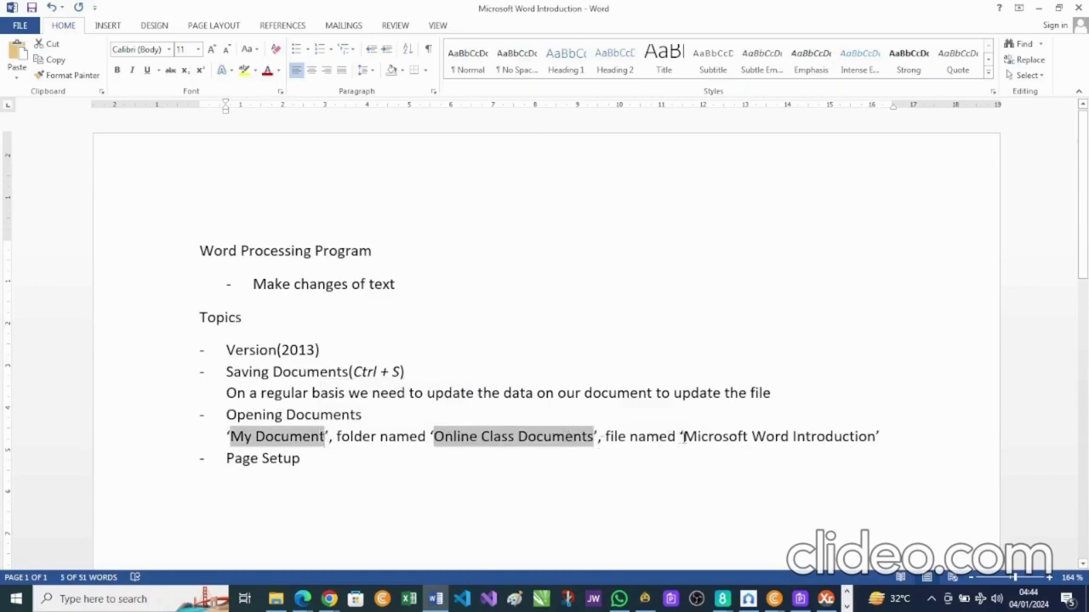
drag(683, 437, 877, 443)
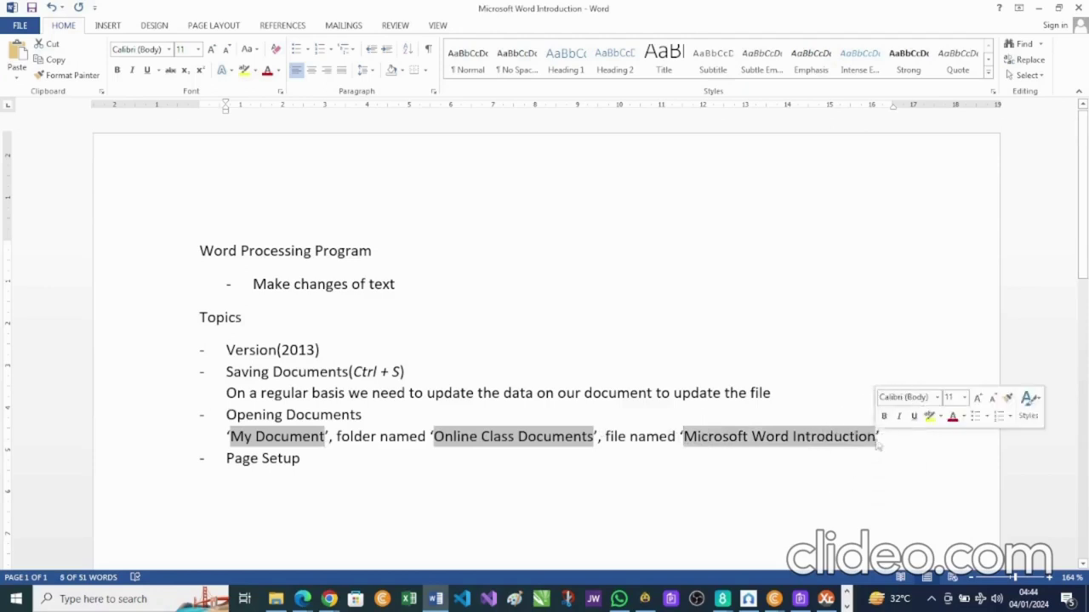
key(ctrl+b)
key(ctrl+i)
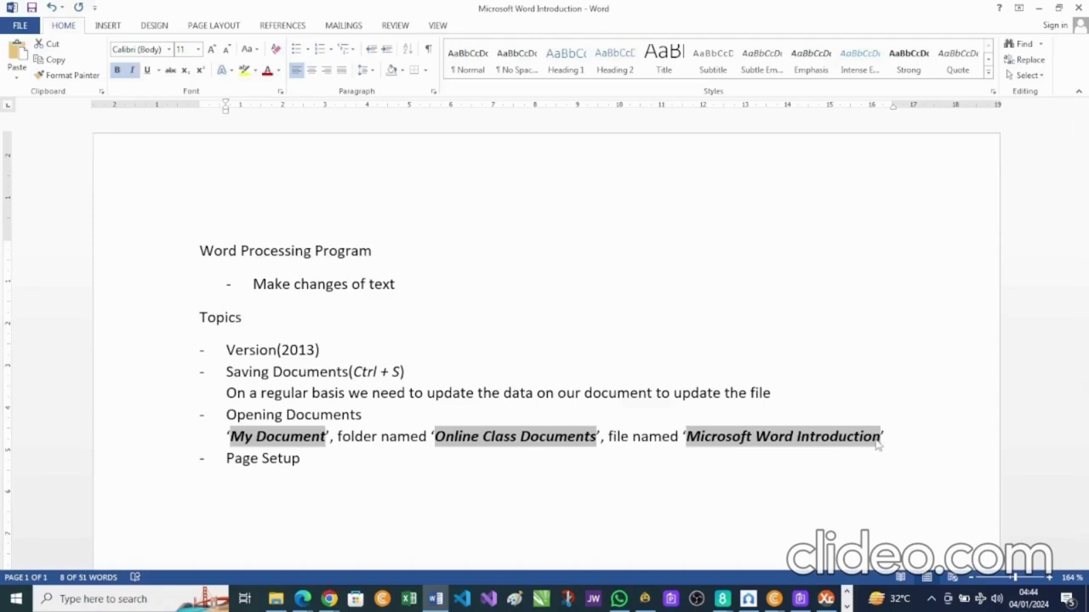
click(888, 440)
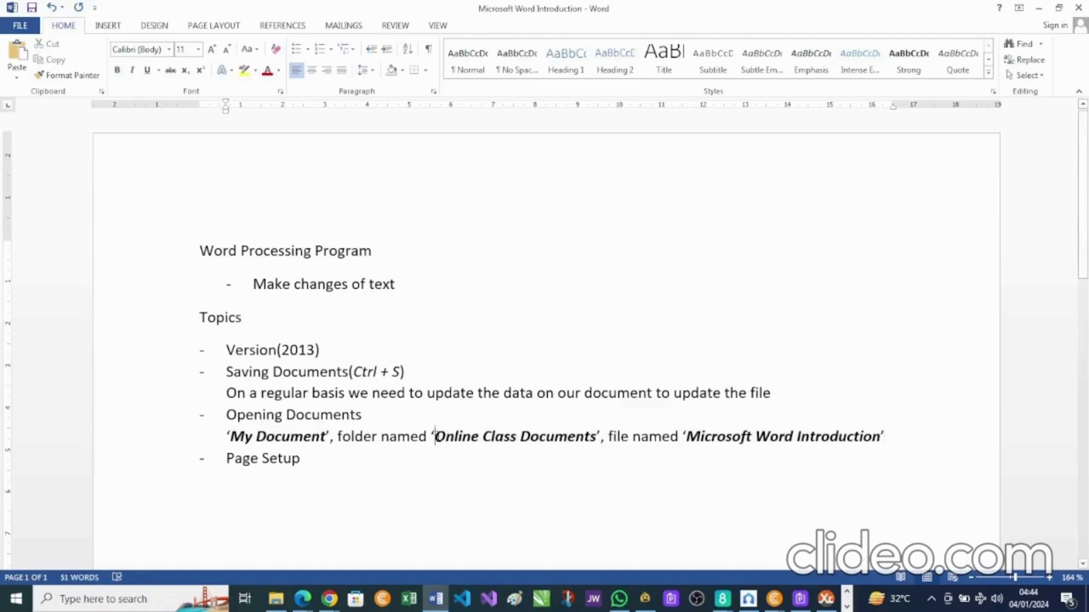
drag(435, 436, 598, 447)
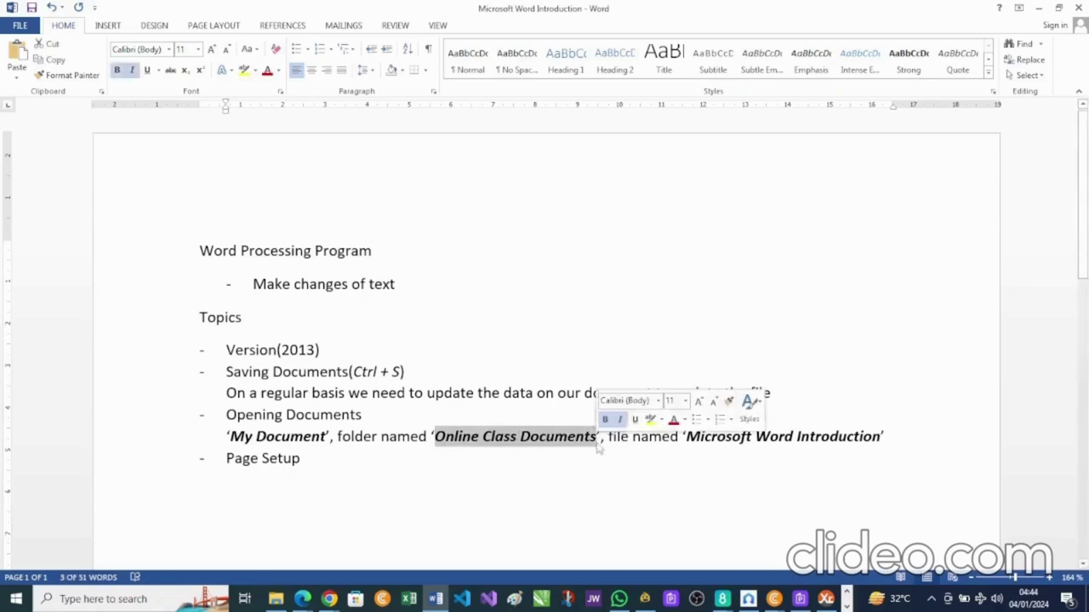
click(559, 439)
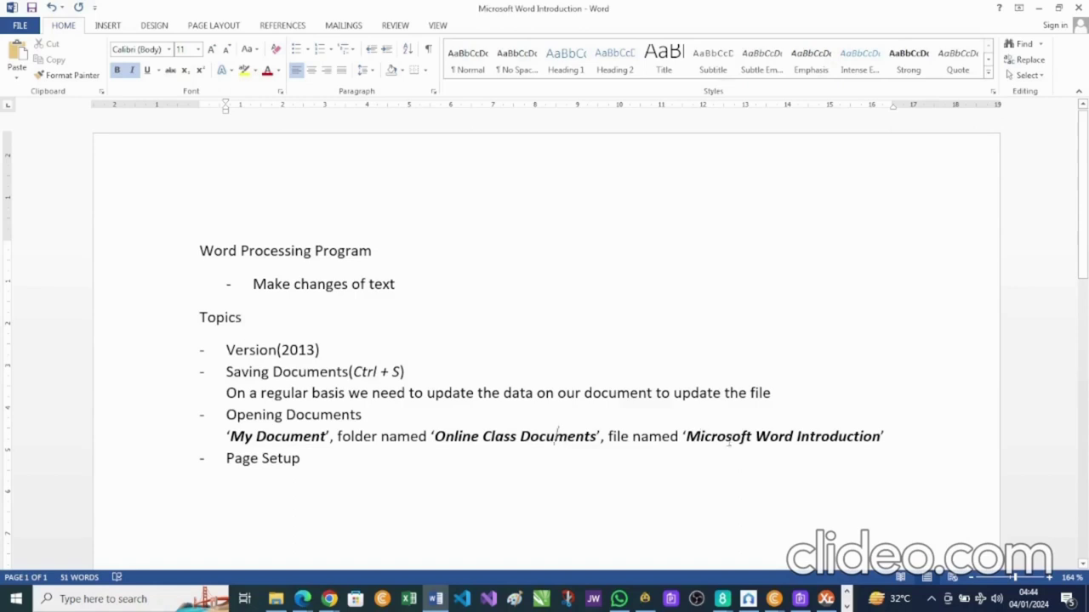
Place the insertion point after Page Setup and zoom the document out to 39% to view the whole page.
scroll(729, 440, down, 3)
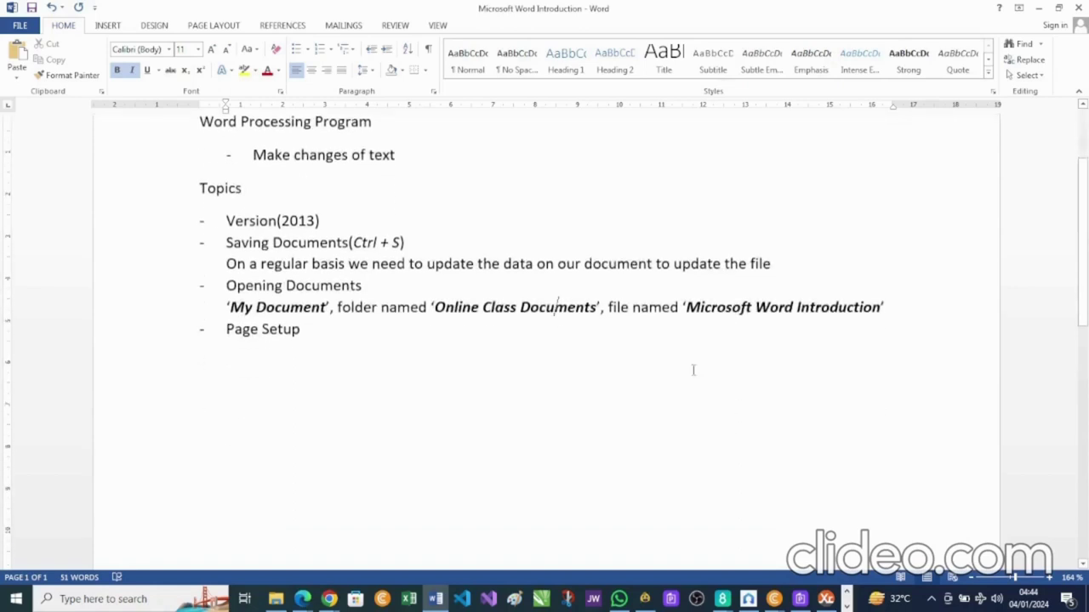
click(309, 335)
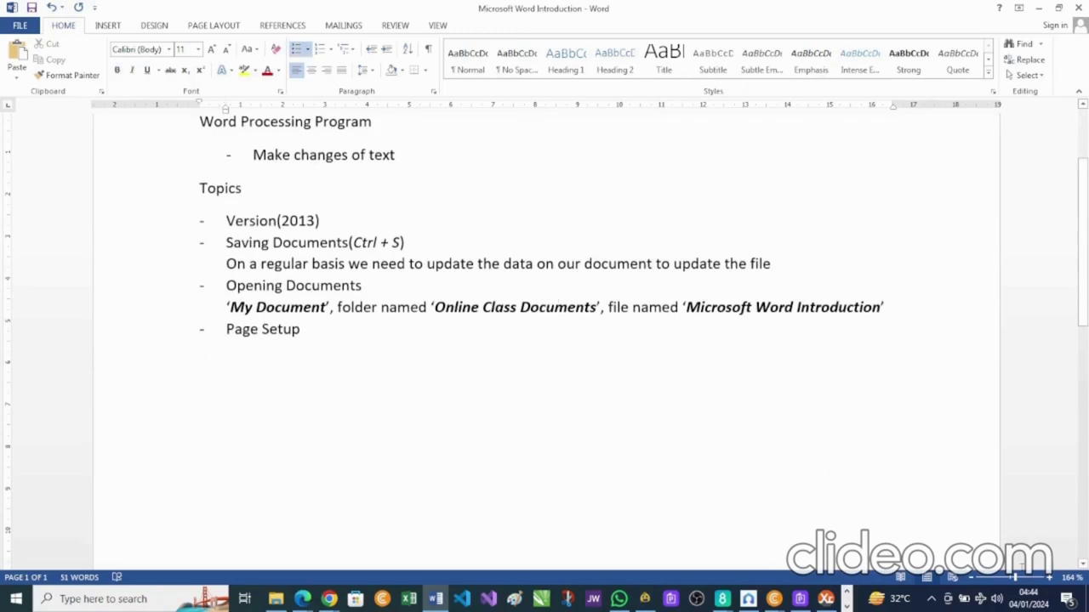
click(999, 579)
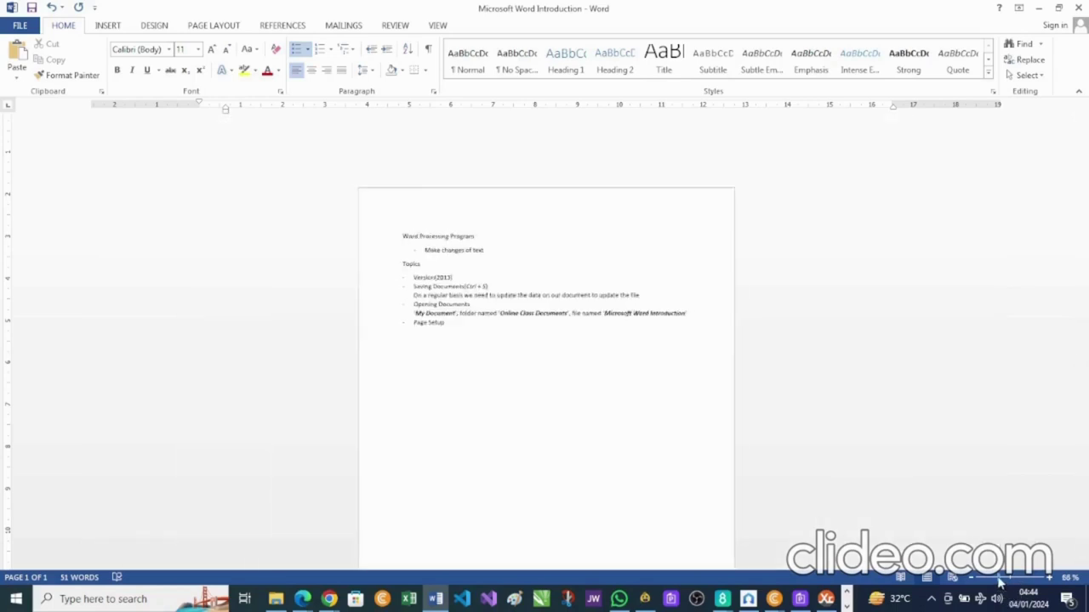
click(989, 580)
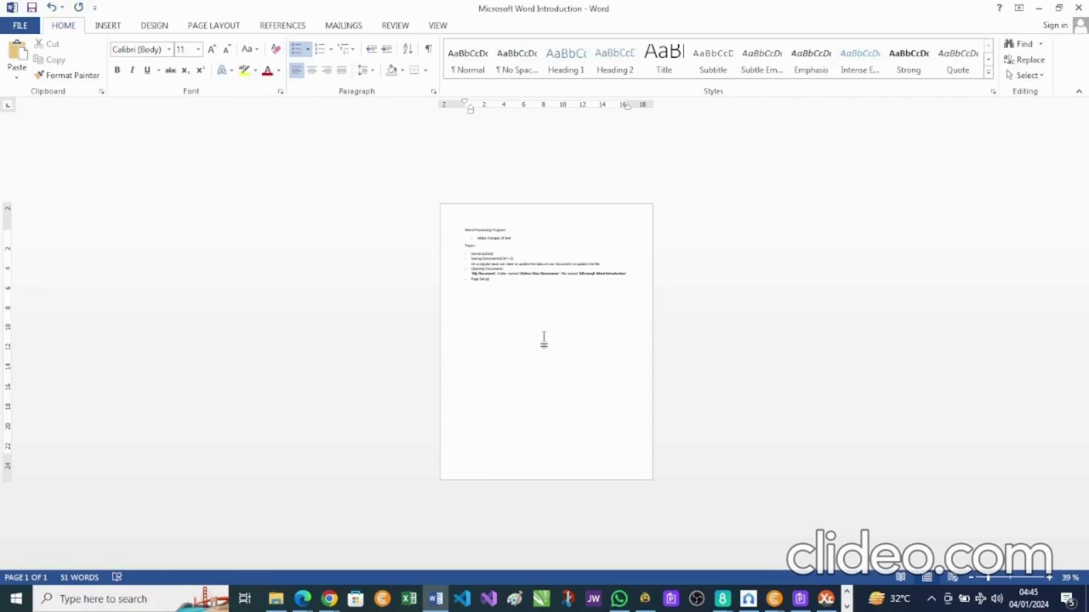
Add an unbulleted line under Page Setup reading "Paper Size, Orientation, Margins".
click(1012, 582)
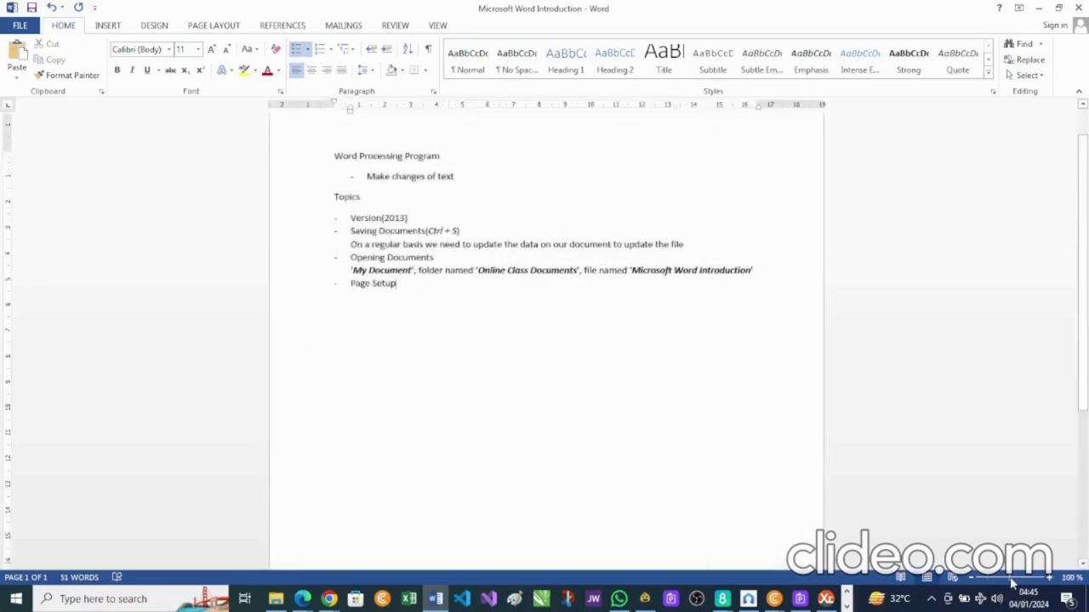
drag(1012, 582, 1022, 585)
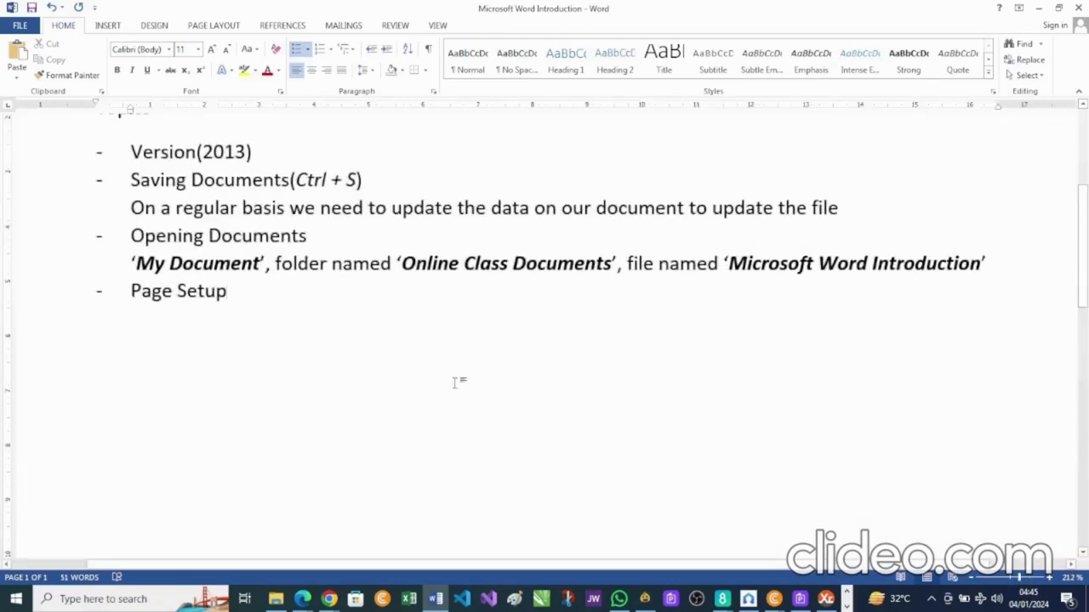
key(Return)
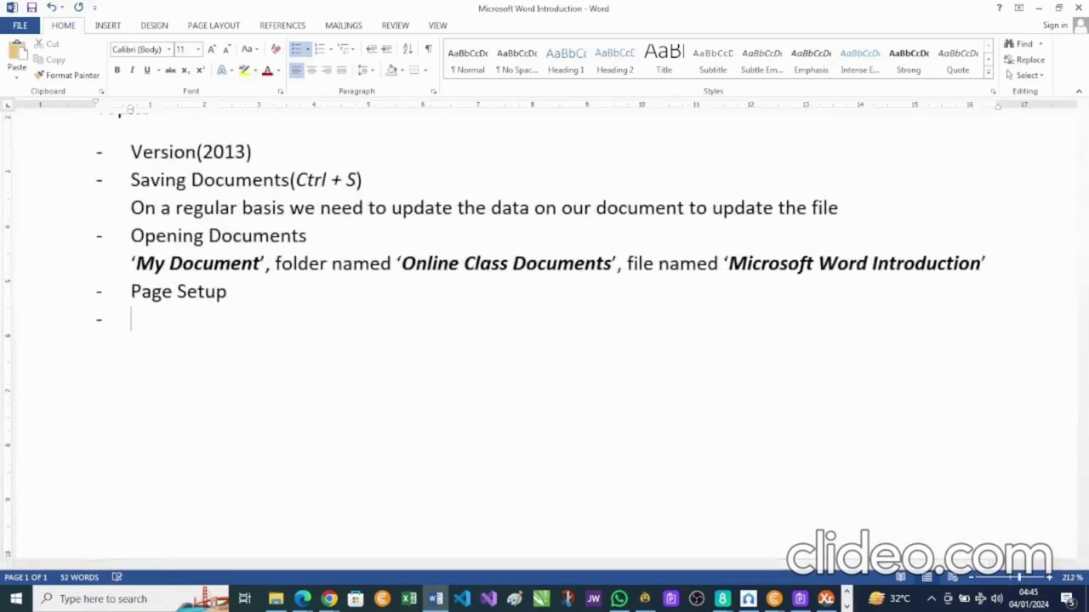
key(BackSpace)
text(Pa)
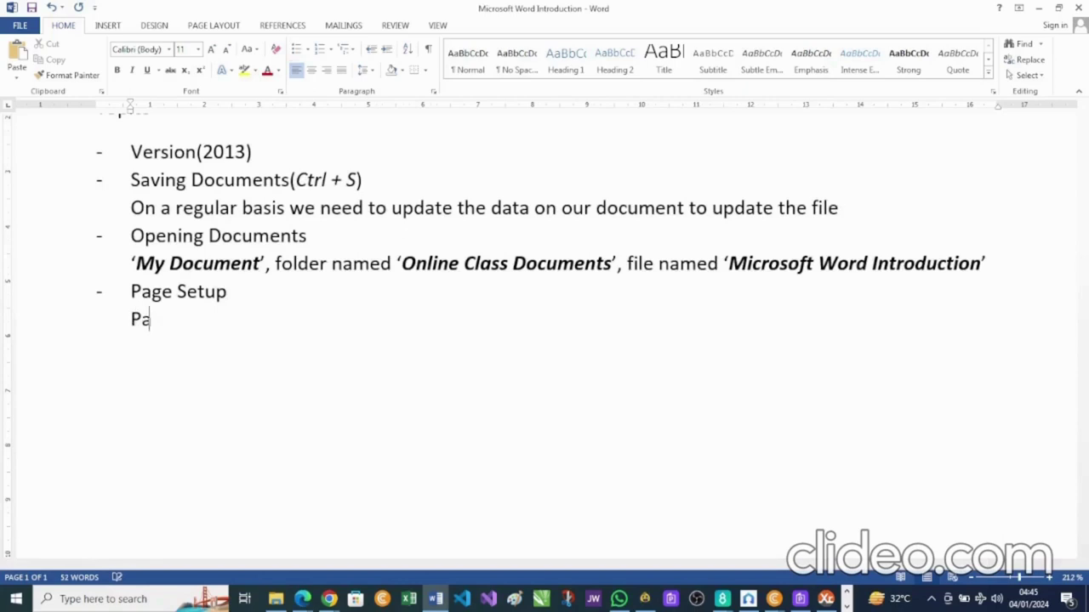
text(per Size,)
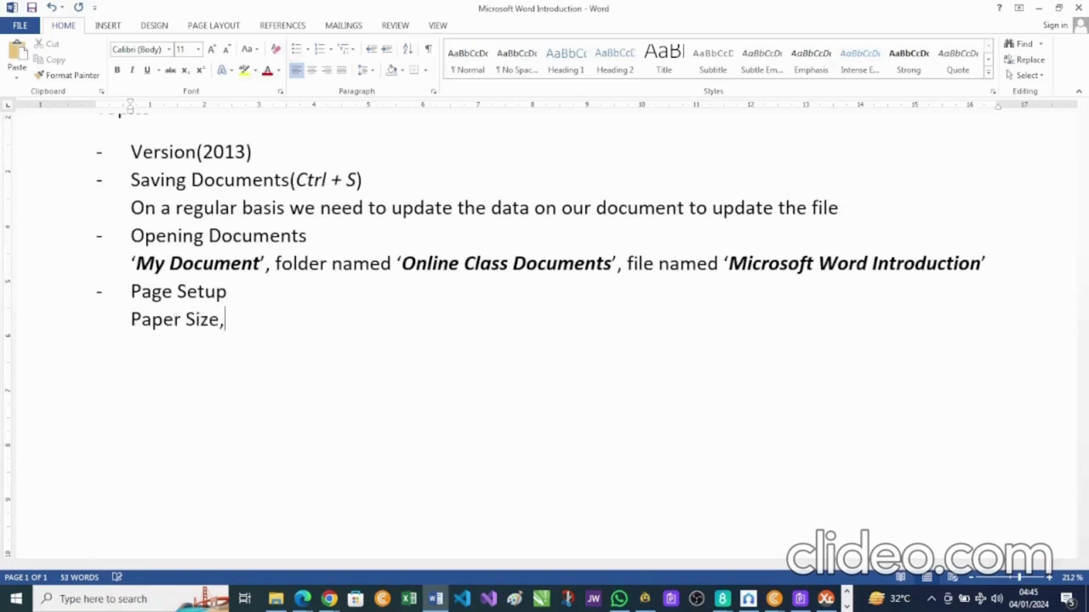
text( Orientat)
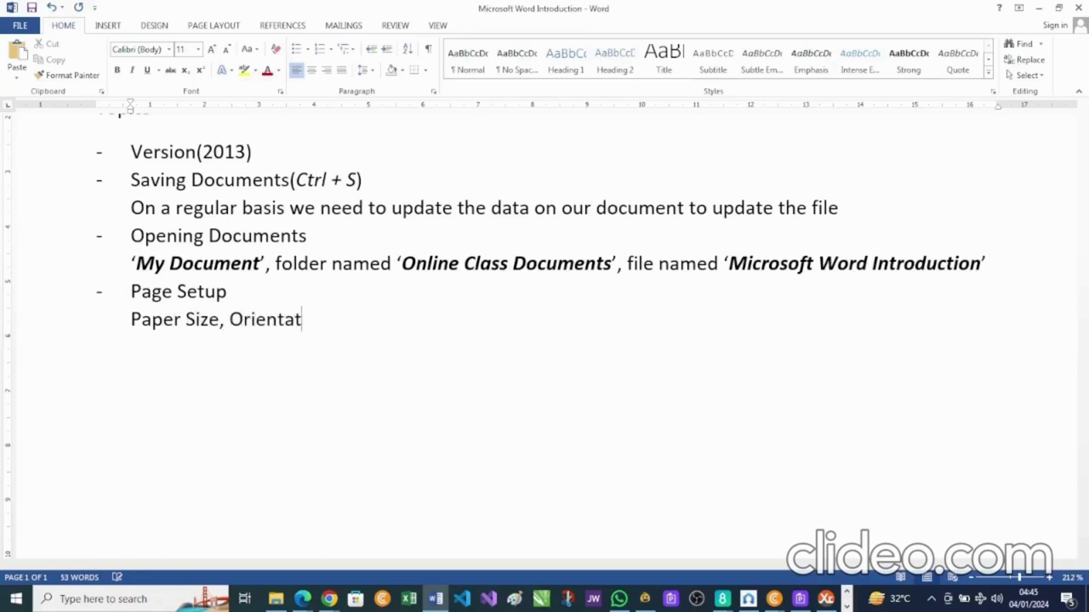
text(ion, Margins)
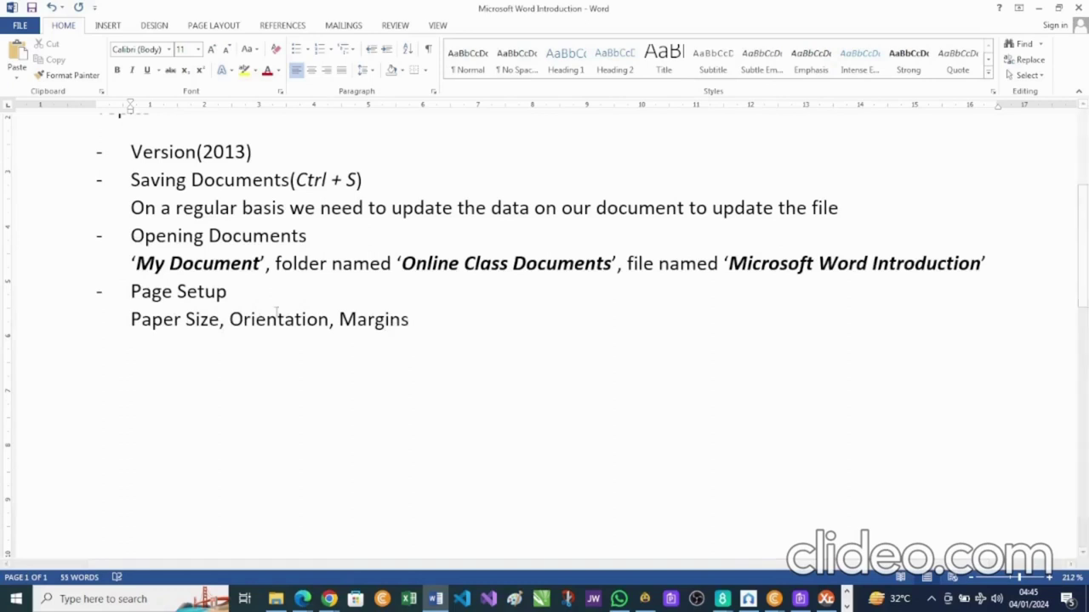
Insert "(Letter)" directly after Paper Size and "(Portrait)" directly after Orientation in the Page Setup note.
click(219, 319)
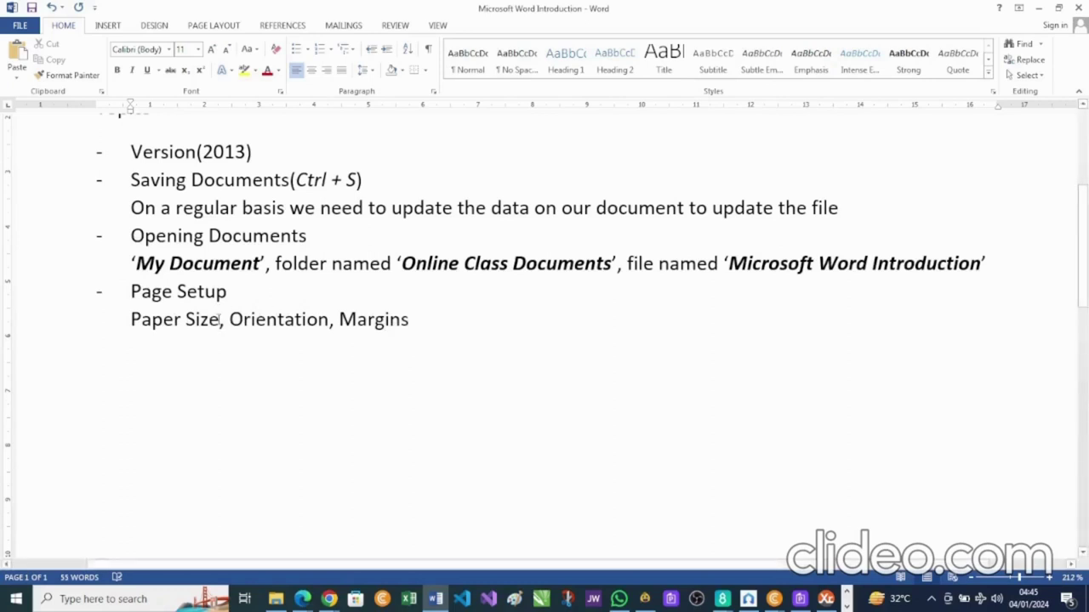
text((Letter))
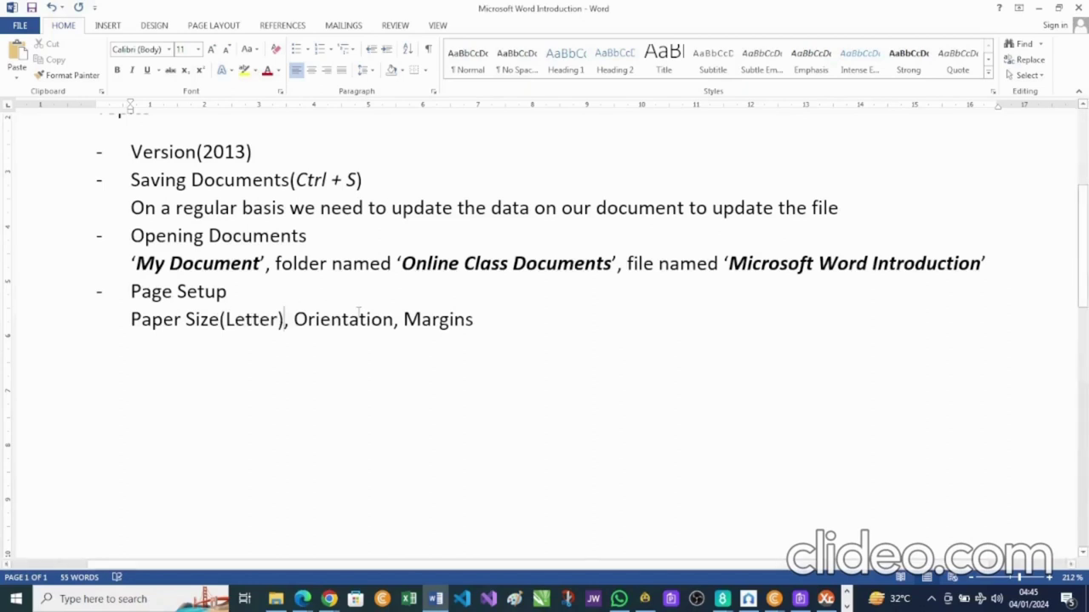
click(393, 319)
text((por)
key(BackSpace)
key(BackSpace)
key(BackSpace)
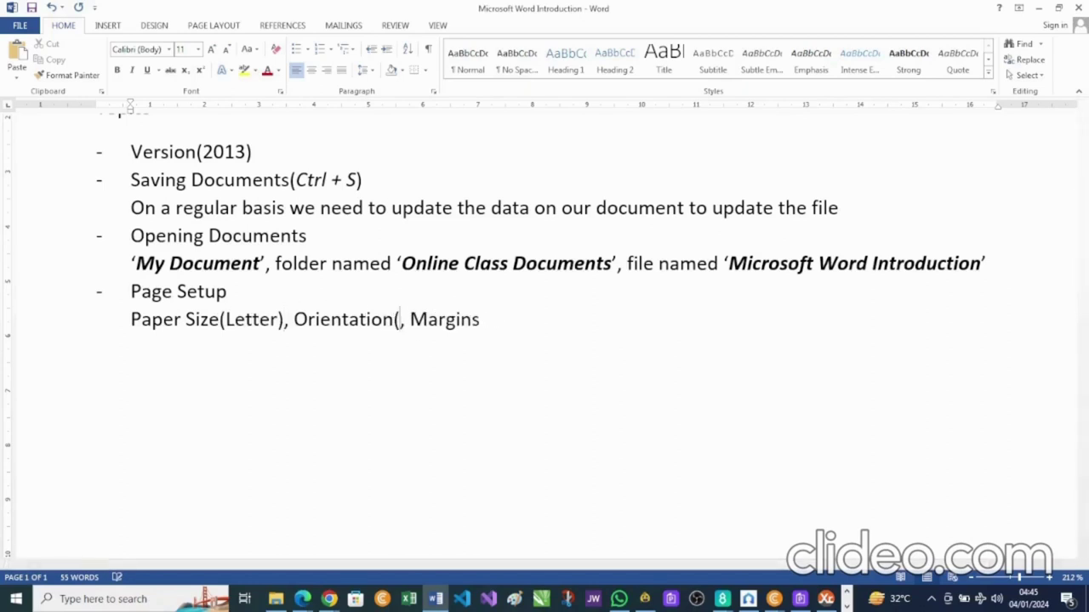
text(Portrait)
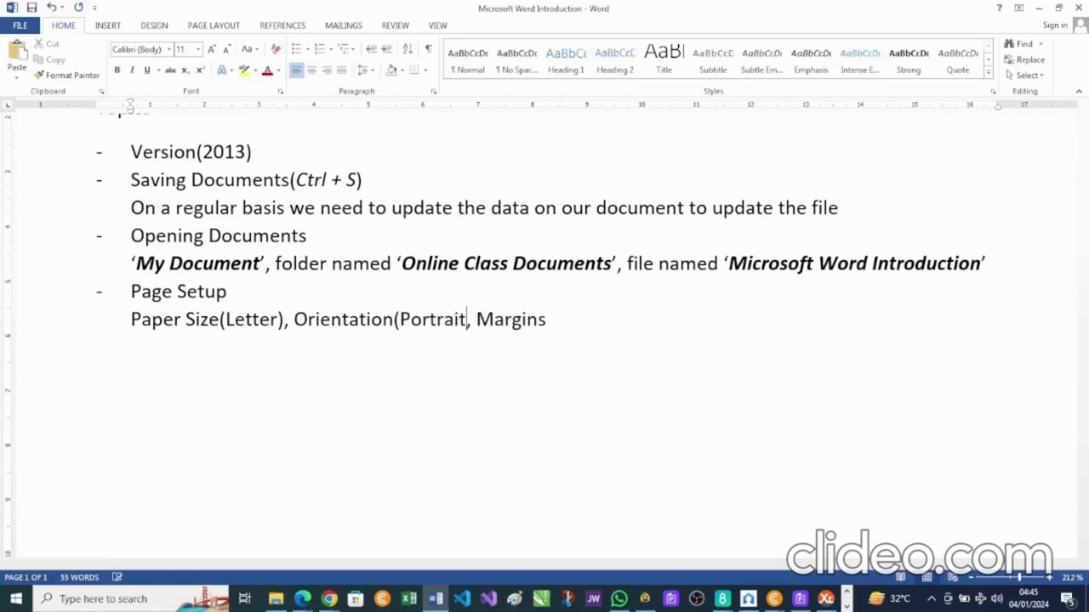
text())
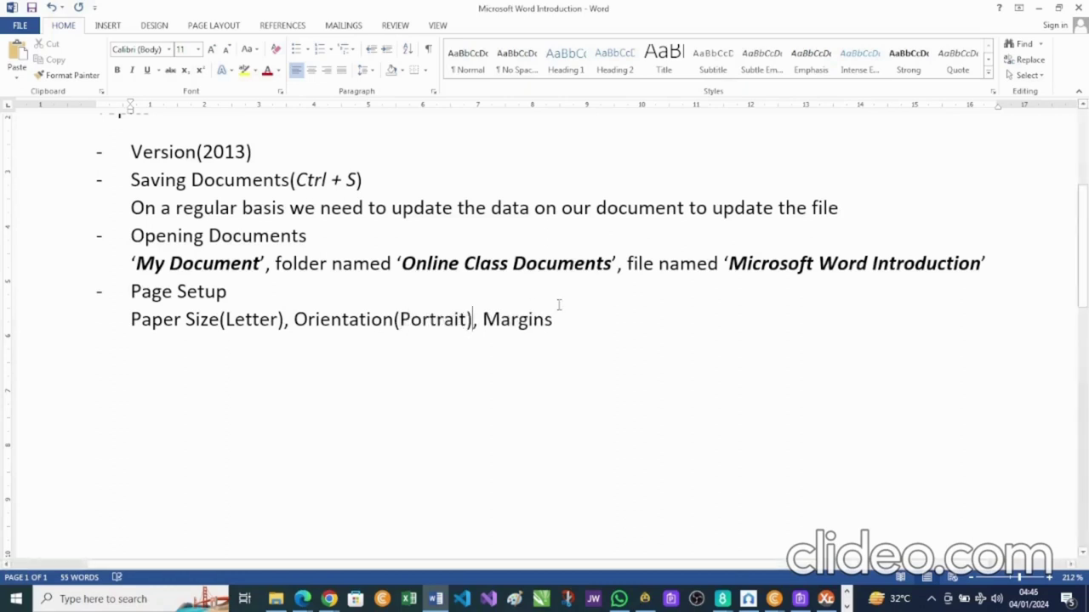
Append "(2.54cm for left, right, top and bottom)" directly after Margins in the Page Setup note.
click(556, 320)
text((2.5)
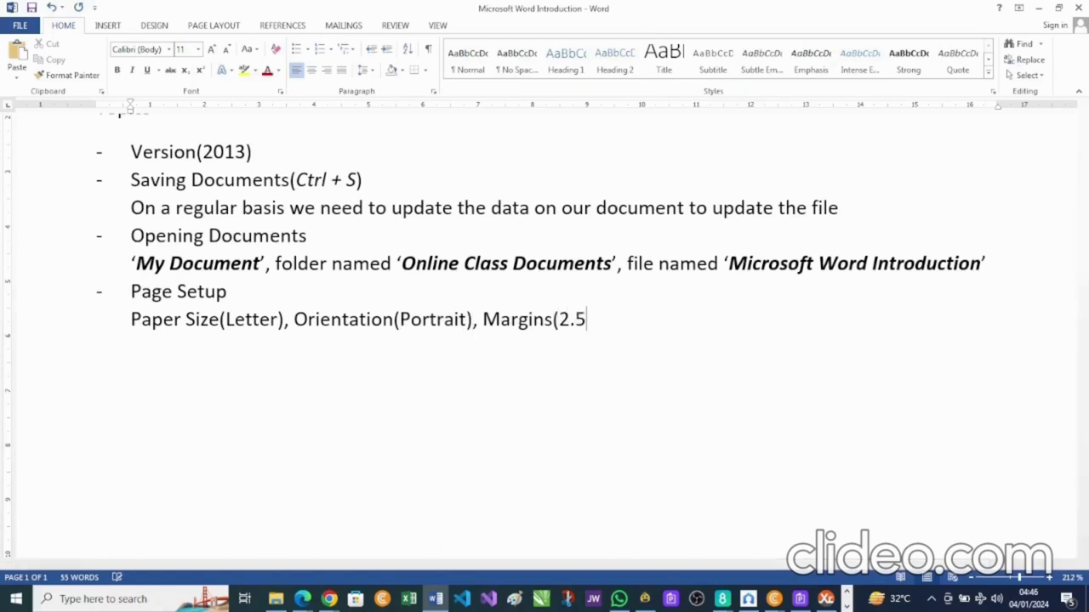
text(4cm for l)
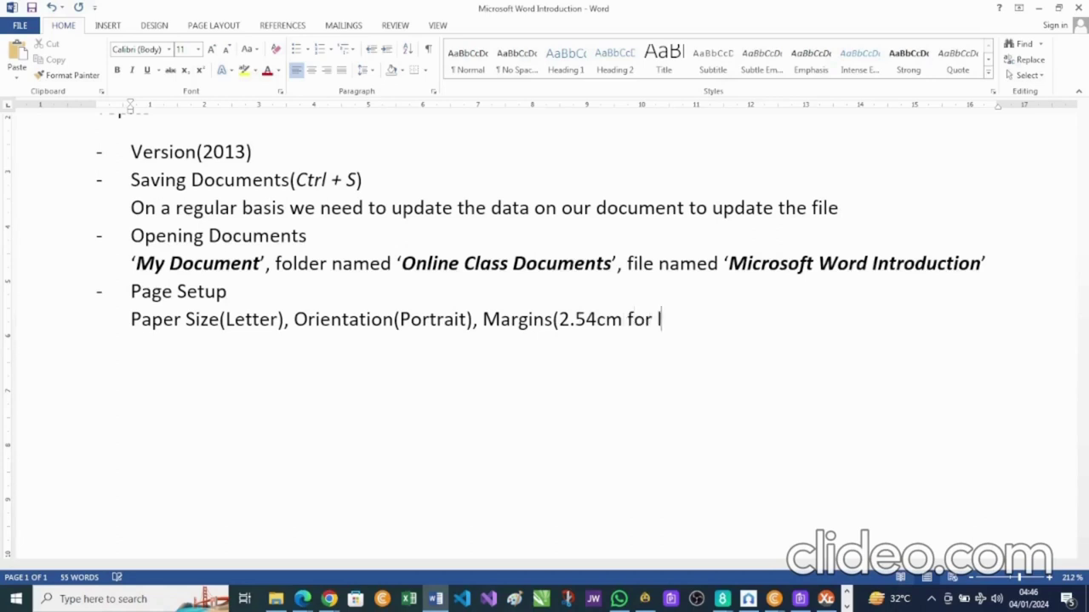
text(eft, righ)
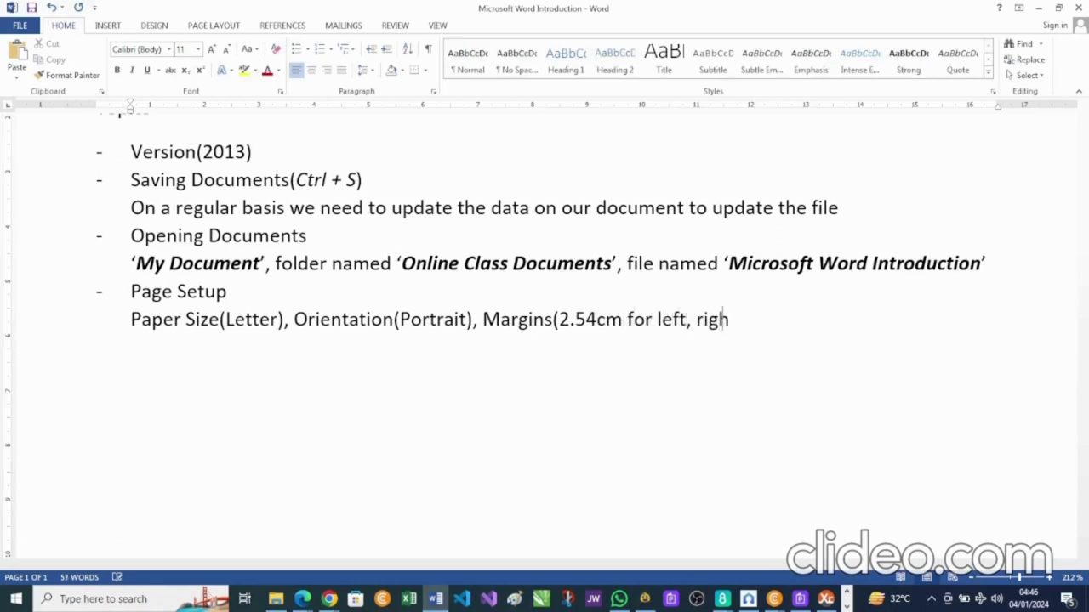
text(t, top and bottom))
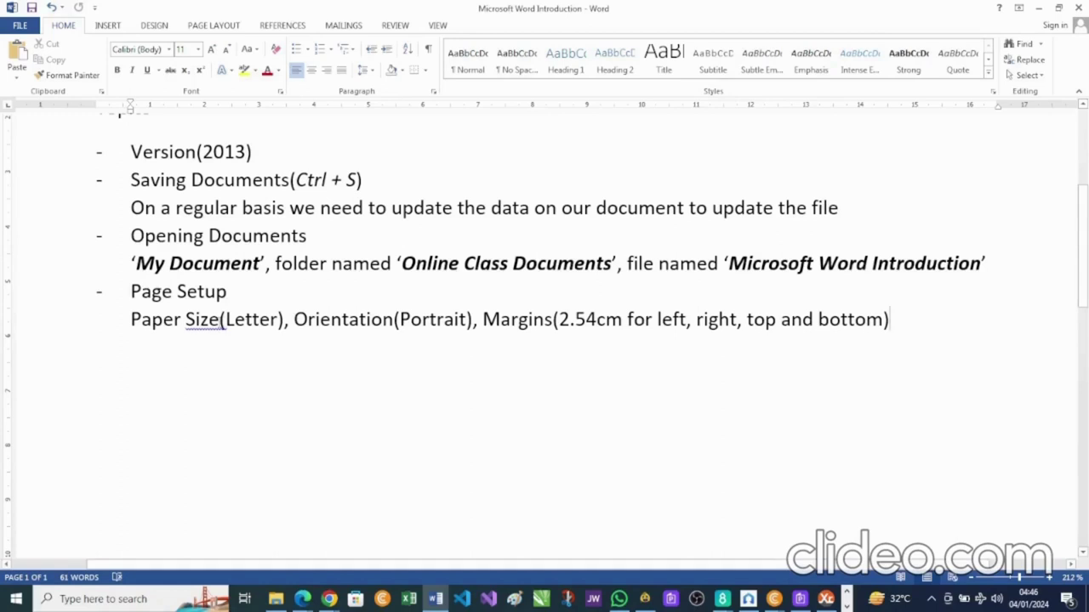
drag(225, 320, 278, 328)
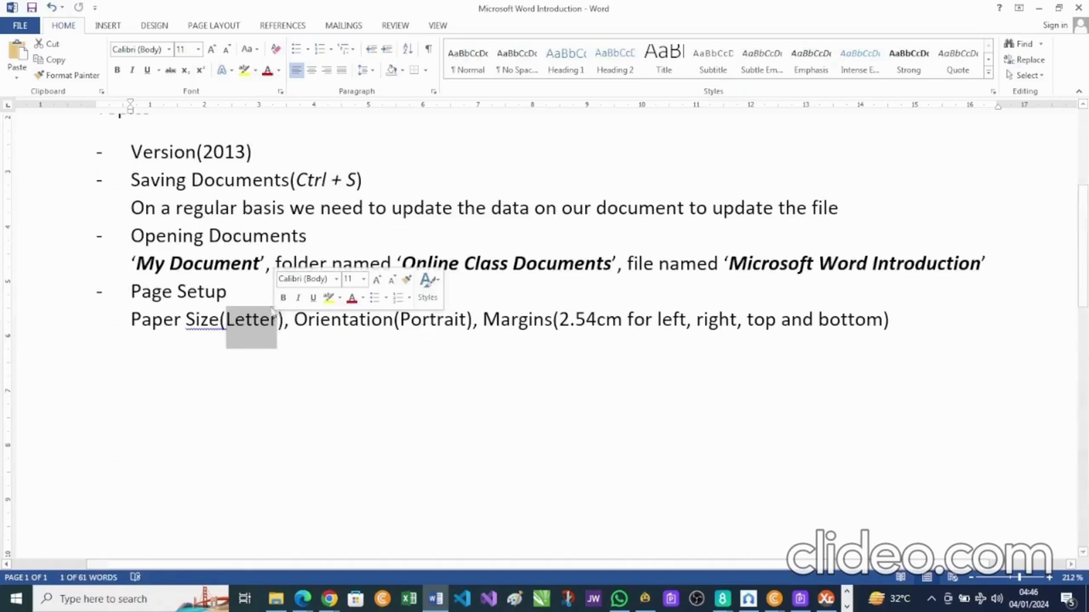
click(260, 322)
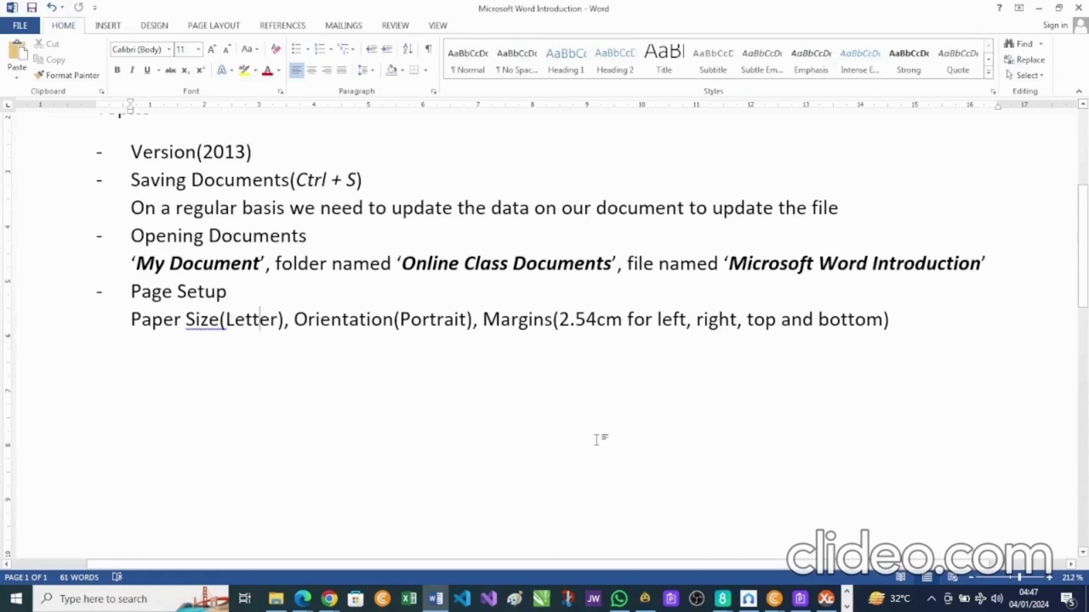
scroll(598, 439, up, 3)
scroll(598, 440, down, 3)
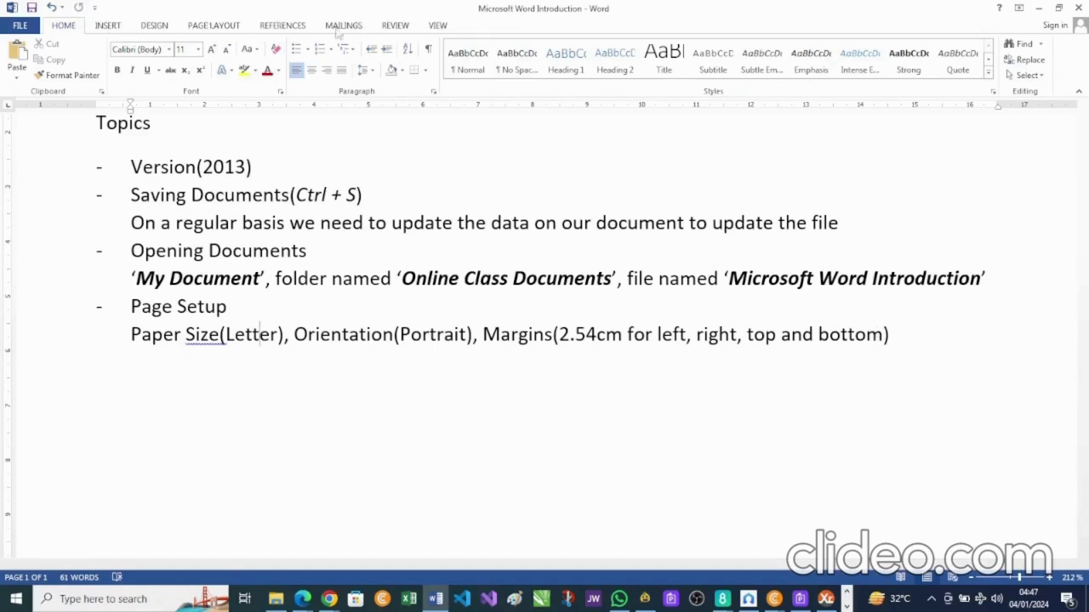
Open the full Page Setup settings on the document's margins and orientation, keeping the Margins note readable.
click(221, 26)
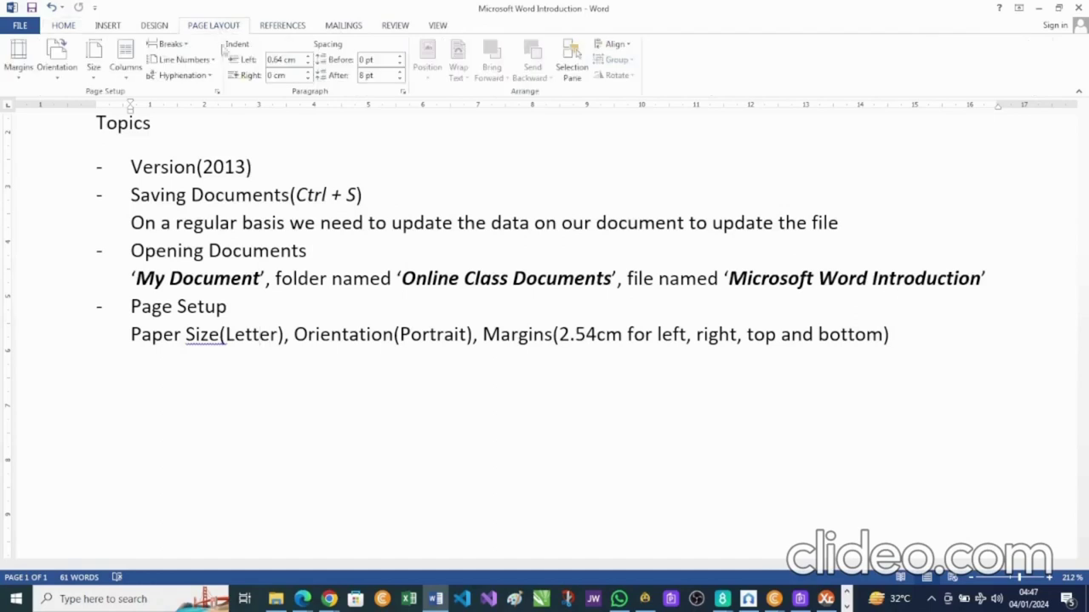
click(218, 93)
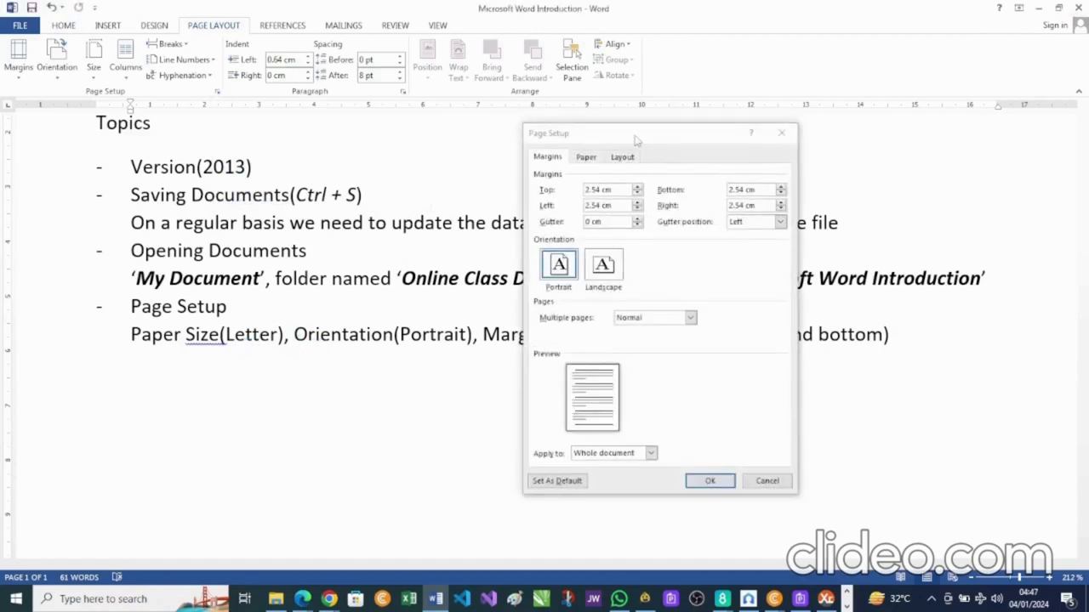
mouse_move(634, 141)
mouse_down()
mouse_move(855, 130)
mouse_move(641, 153)
mouse_move(622, 139)
mouse_move(848, 102)
mouse_move(626, 122)
mouse_up()
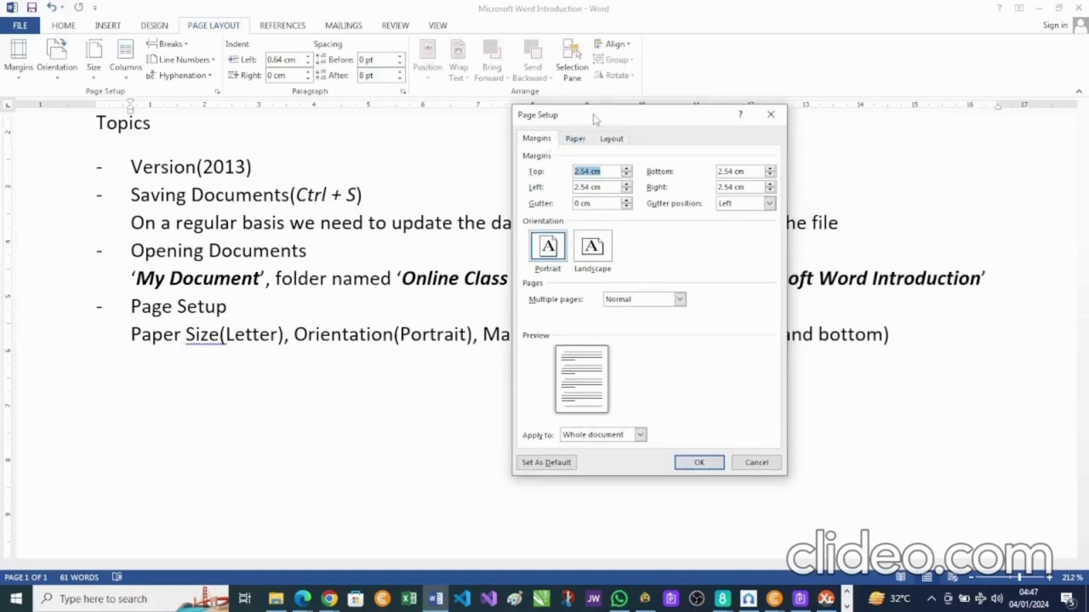
drag(594, 119, 282, 142)
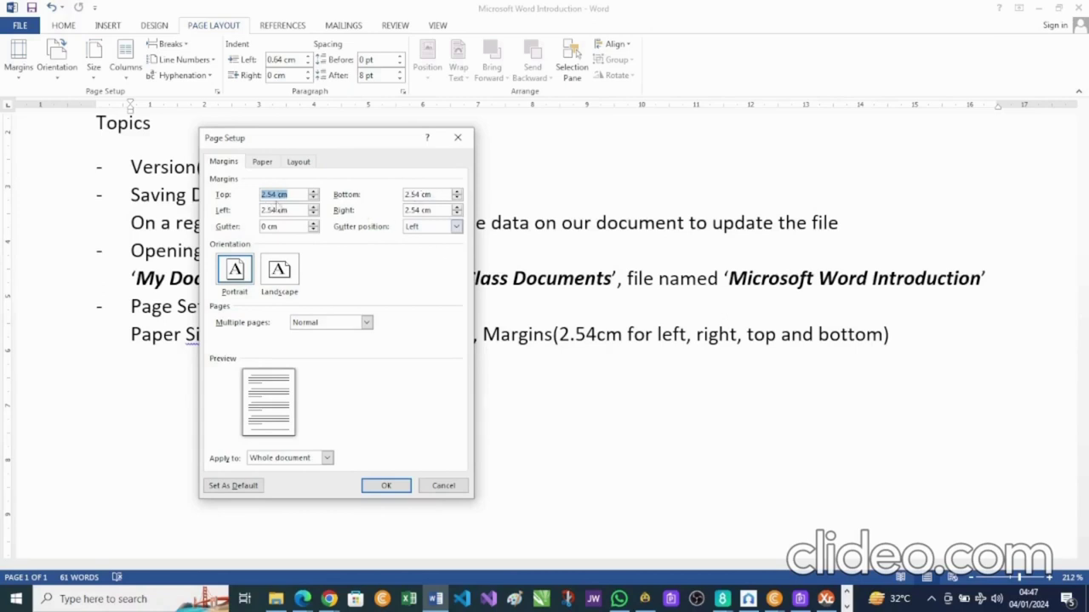
Set the paper size to A4 for the whole document, check the margins and portrait orientation, and apply the page setup.
click(269, 163)
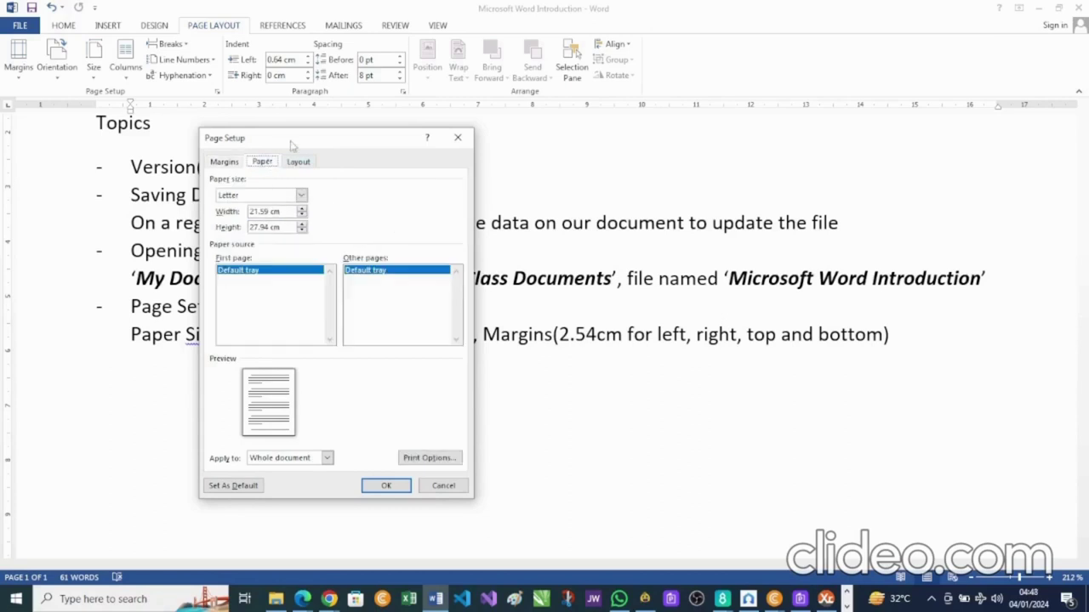
drag(292, 145, 676, 116)
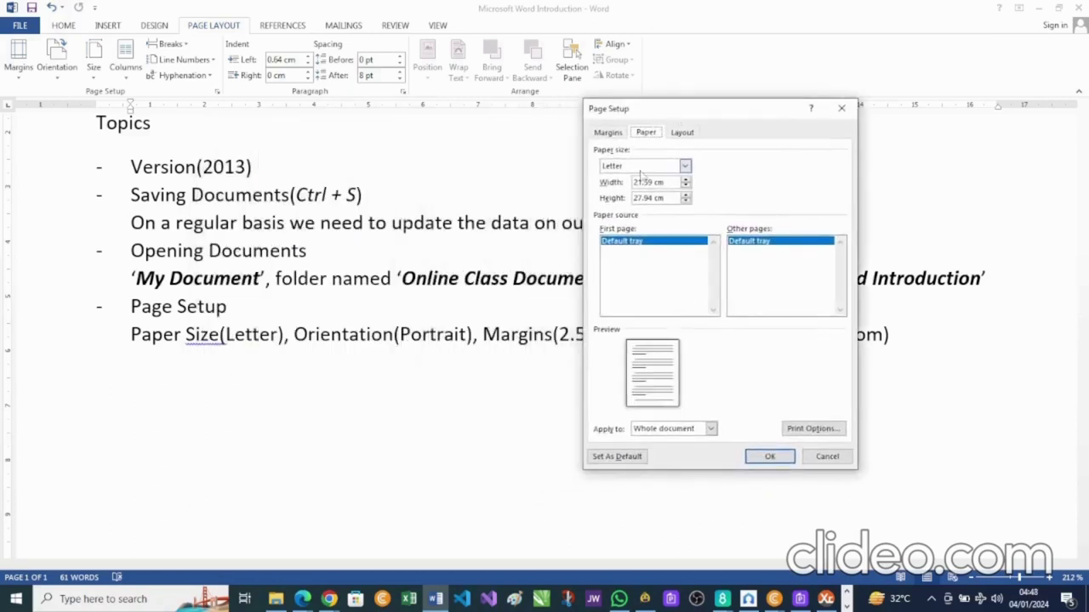
click(685, 167)
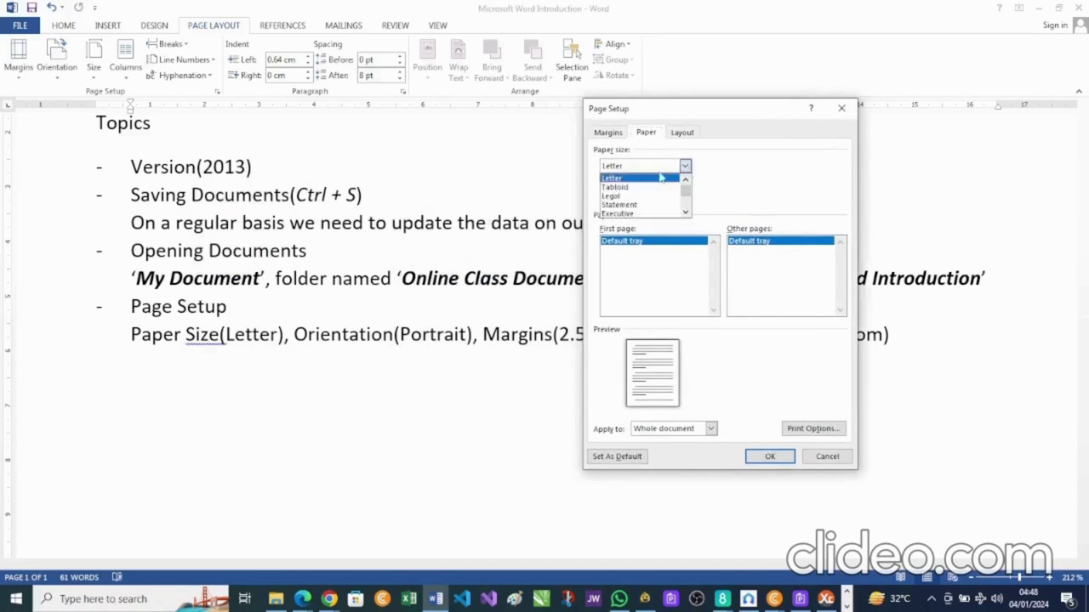
scroll(644, 196, down, 1)
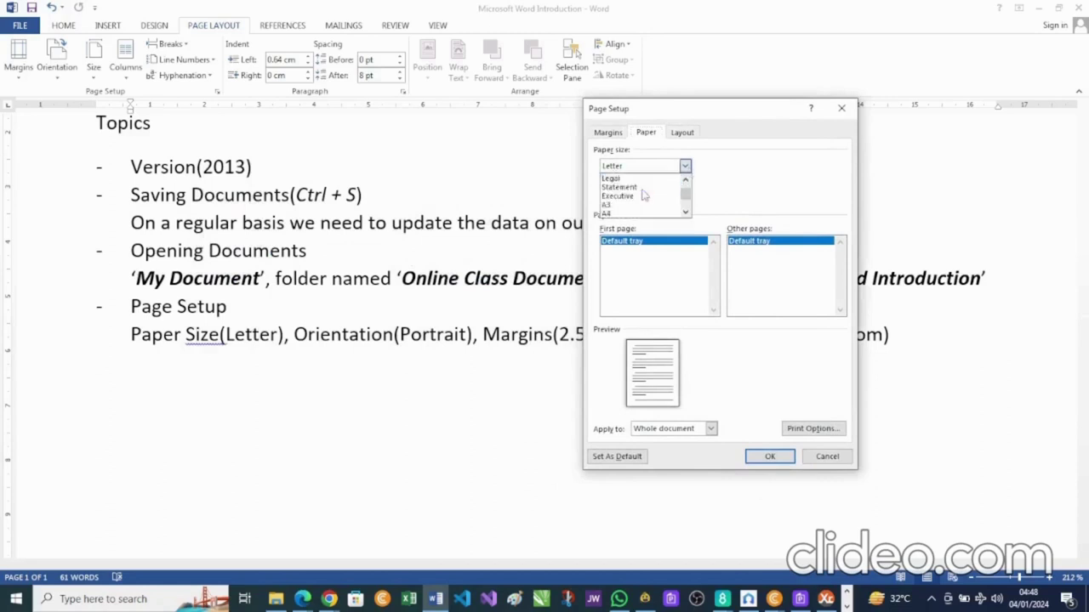
scroll(644, 195, down, 1)
click(614, 213)
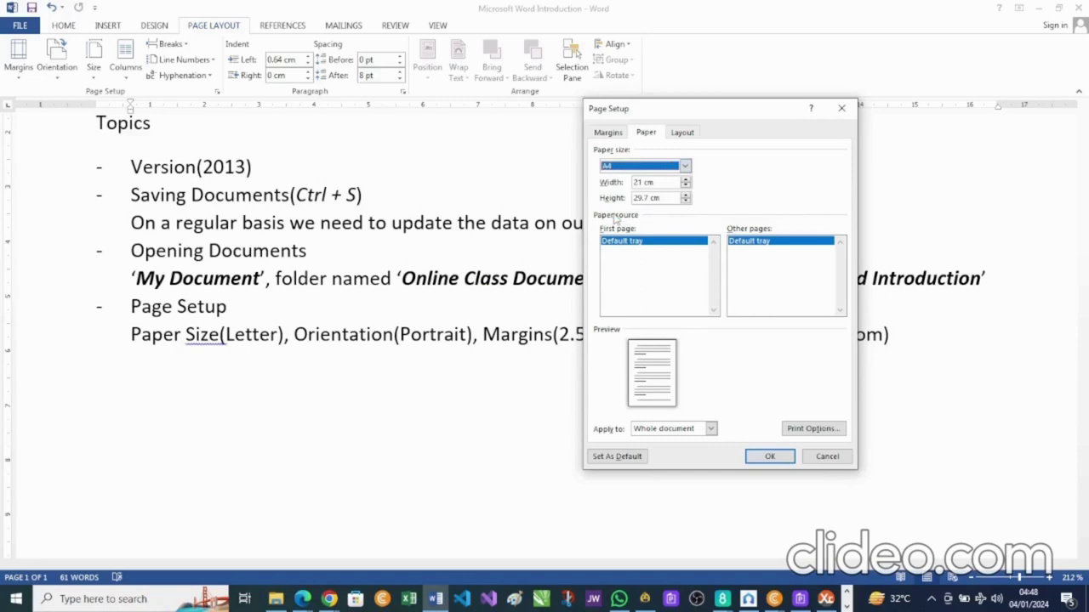
click(613, 134)
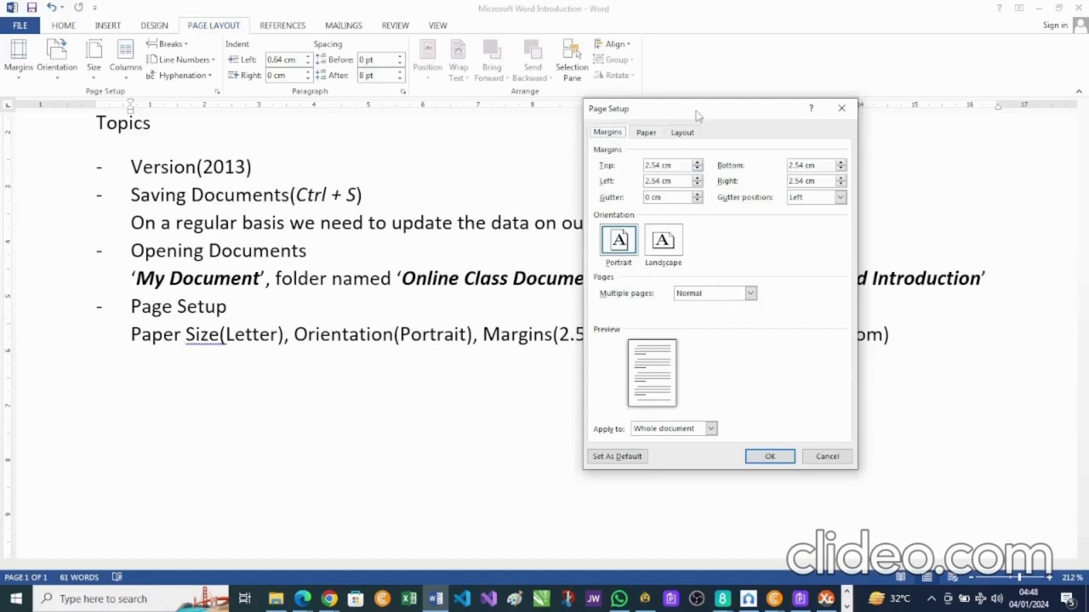
drag(698, 114, 663, 95)
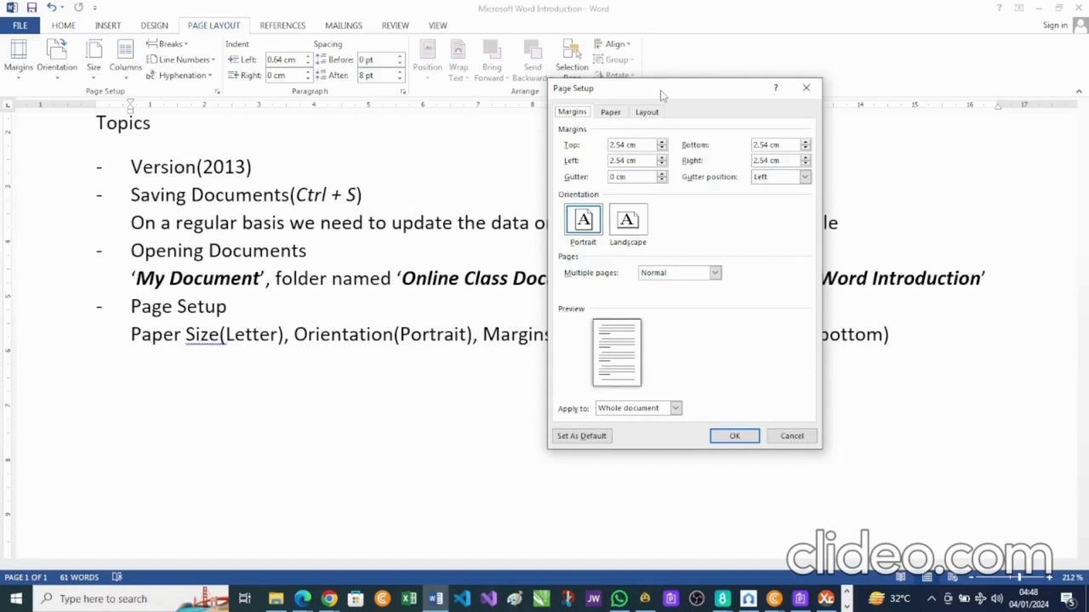
click(736, 437)
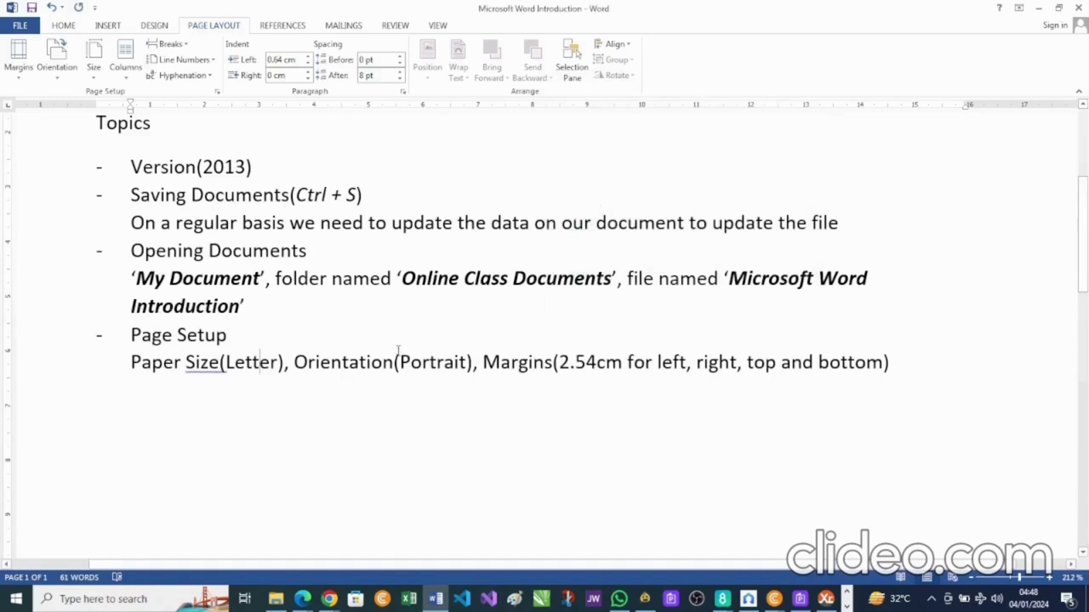
Insert ", 'A4'" directly after Letter inside the Paper Size parentheses of the Page Setup note.
click(277, 362)
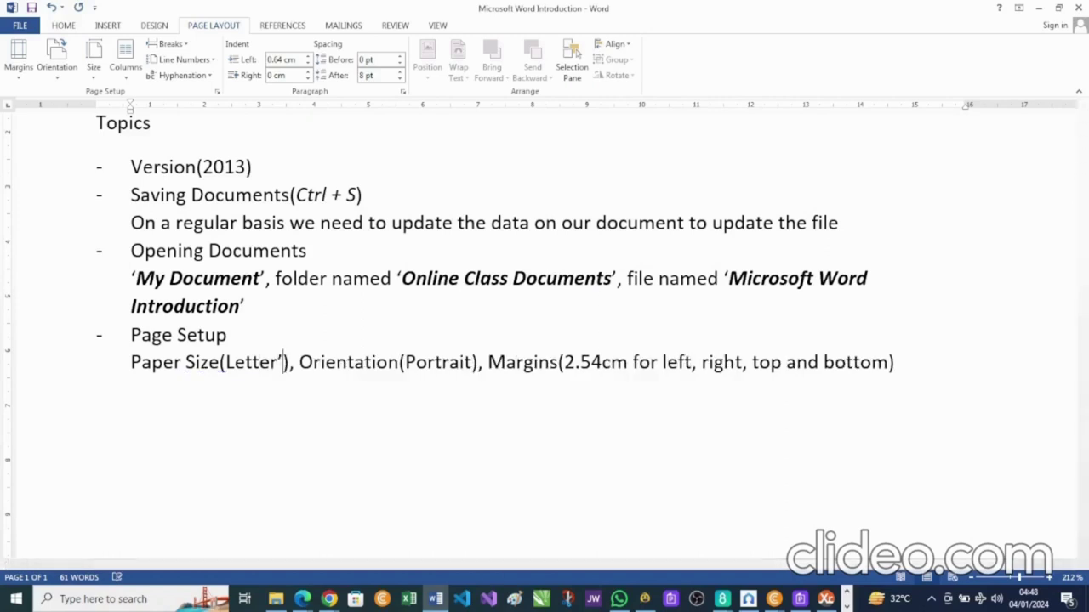
text(, )
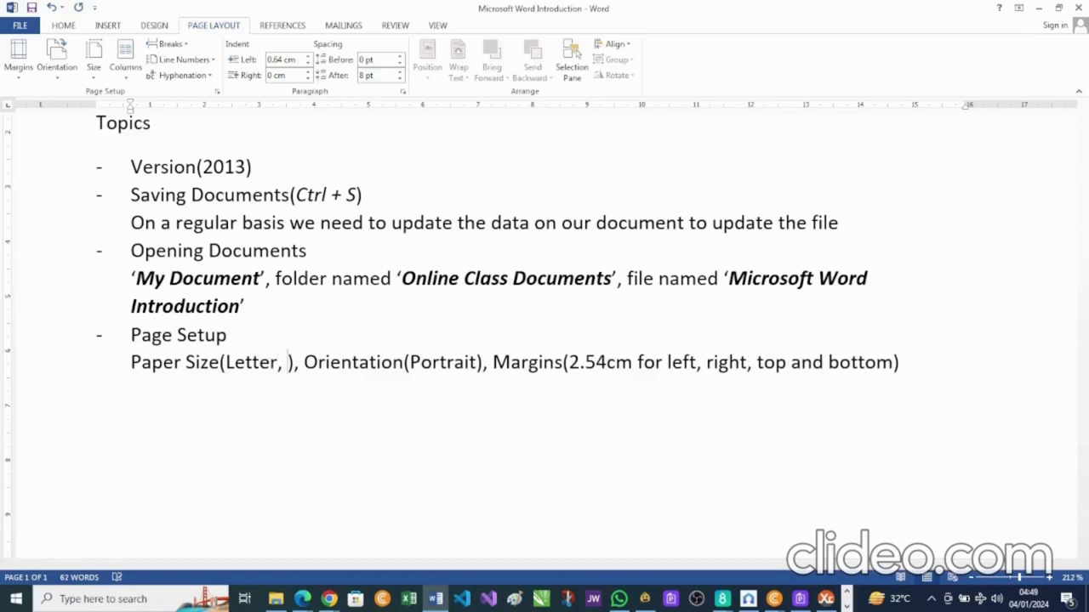
text(')
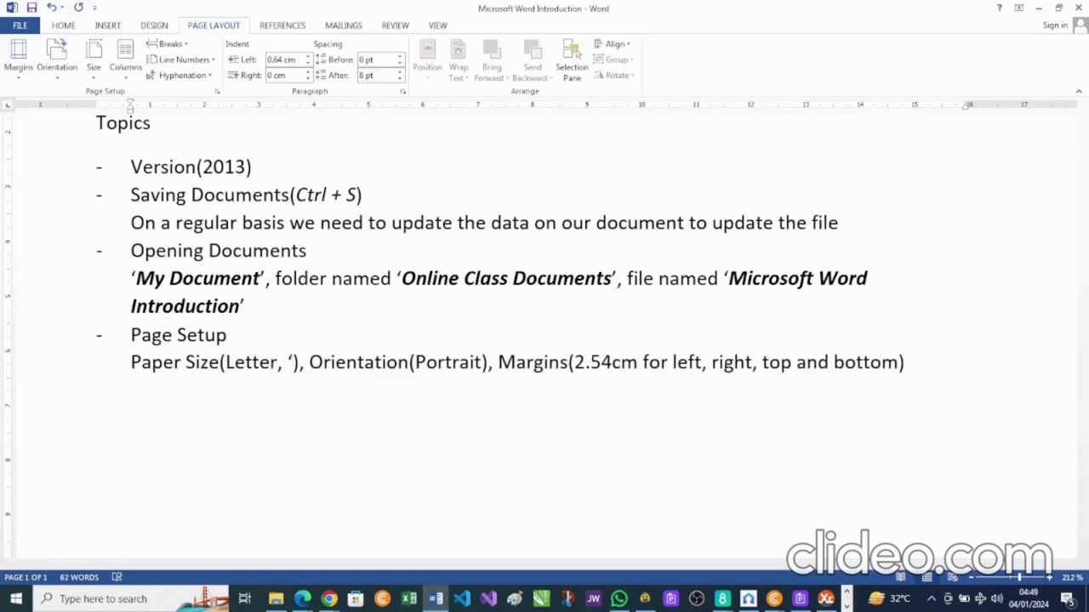
text(A4)
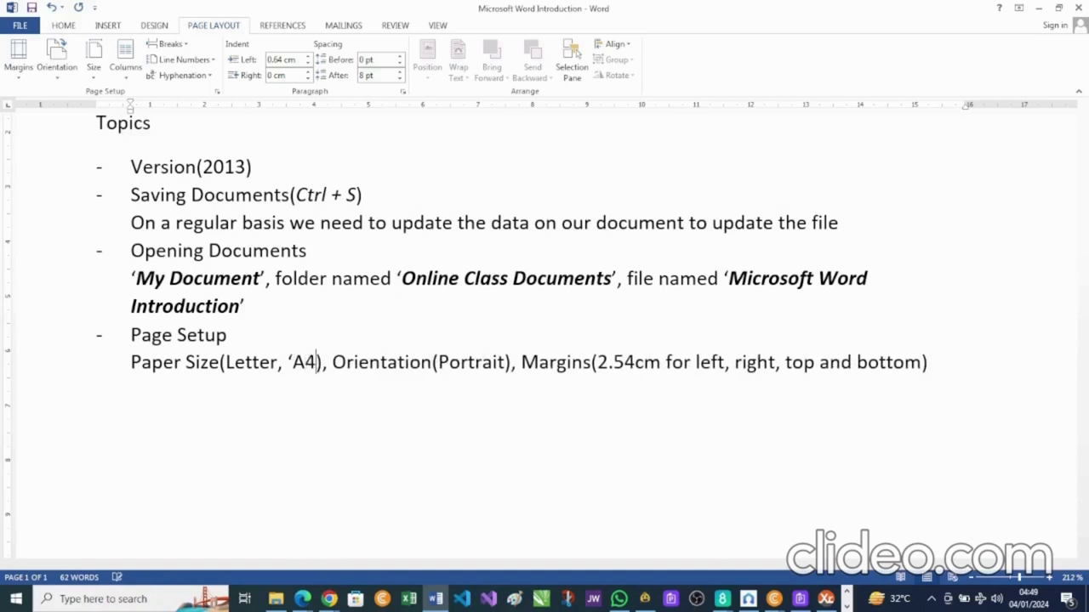
text(')
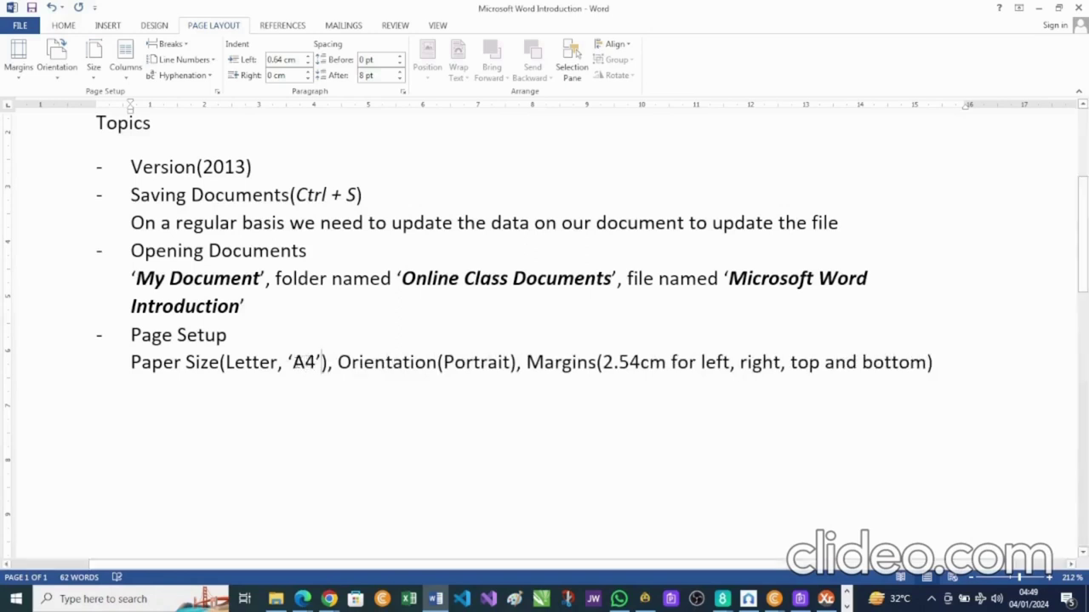
Make the text A4 bold in the Paper Size part of the Page Setup note.
drag(293, 364, 315, 364)
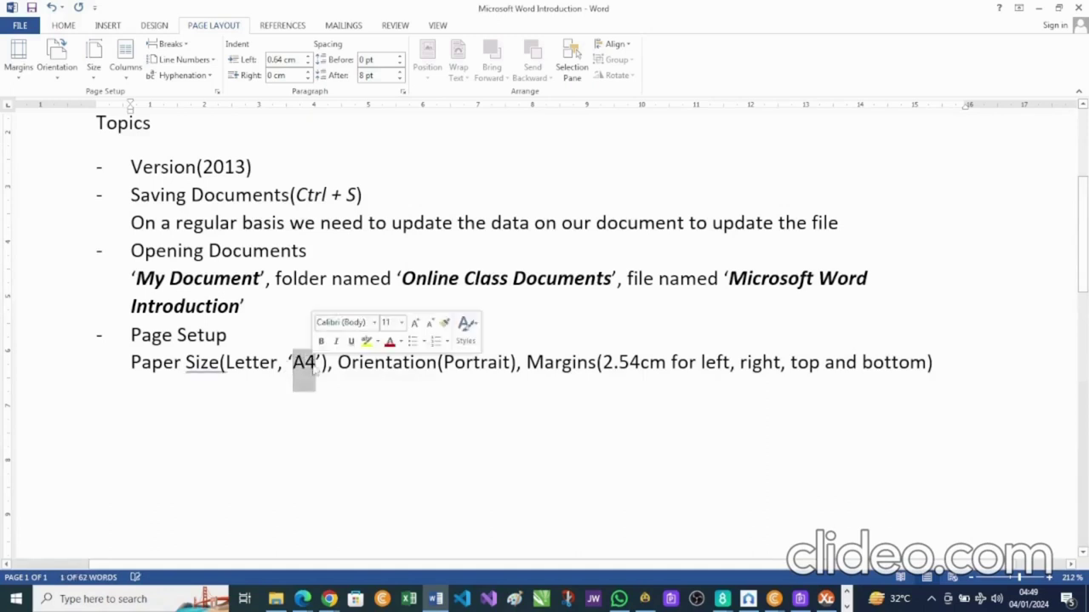
key(ctrl+b)
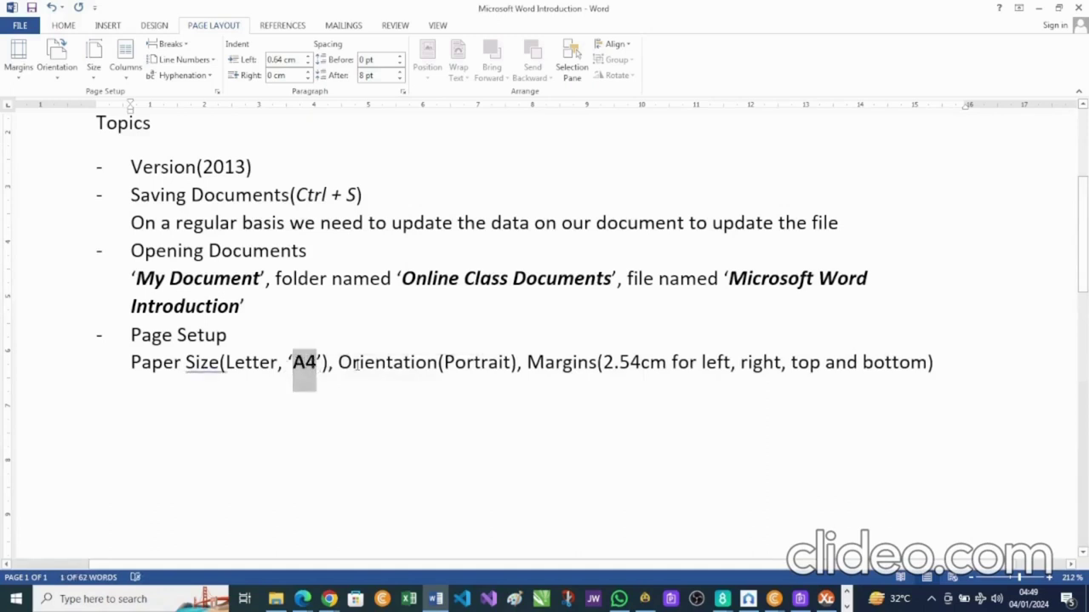
click(358, 364)
Append "(Microsoft Office Word)" directly after the heading Word Processing Program.
scroll(357, 366, up, 2)
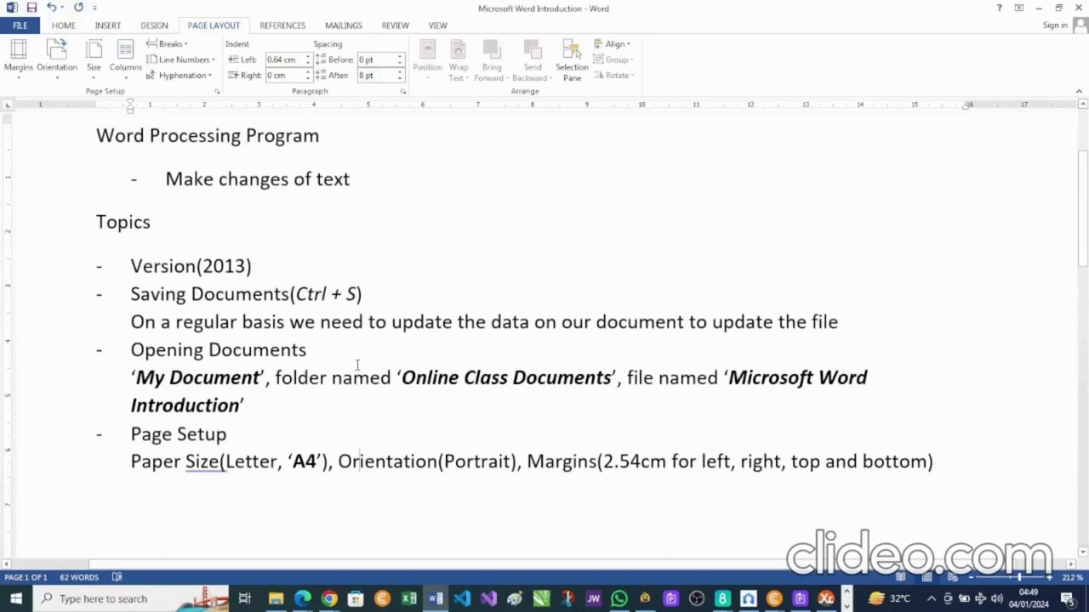
scroll(357, 364, down, 2)
scroll(357, 364, up, 2)
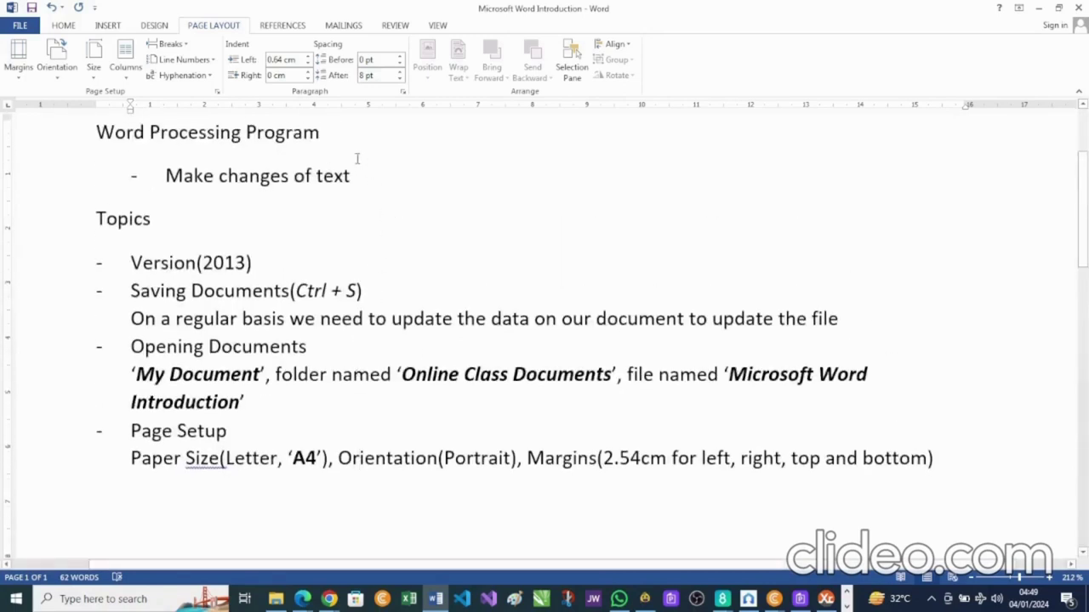
click(325, 138)
text((M)
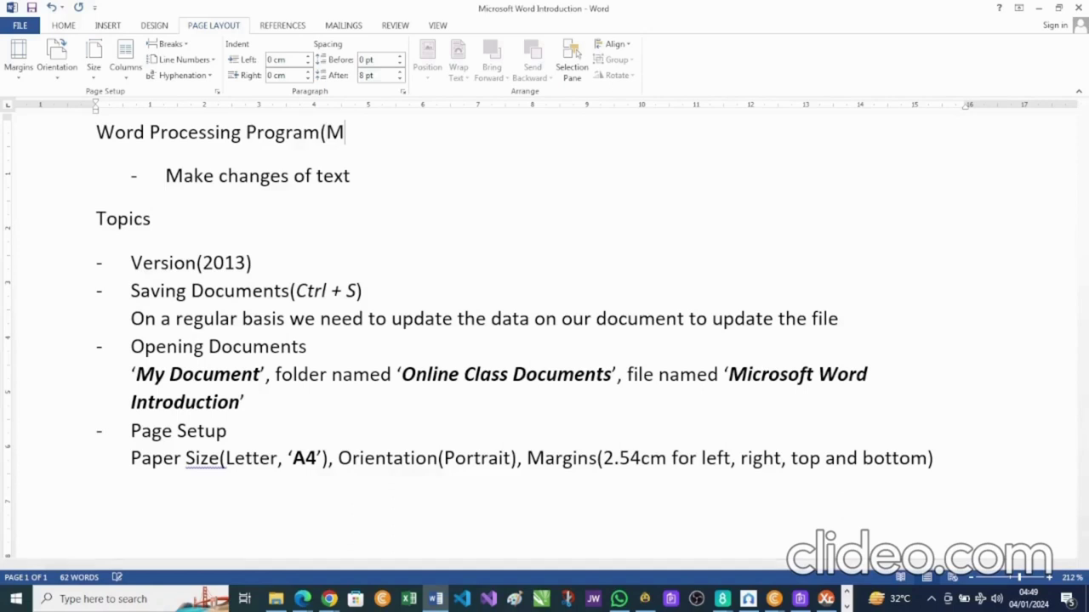
text(icorost)
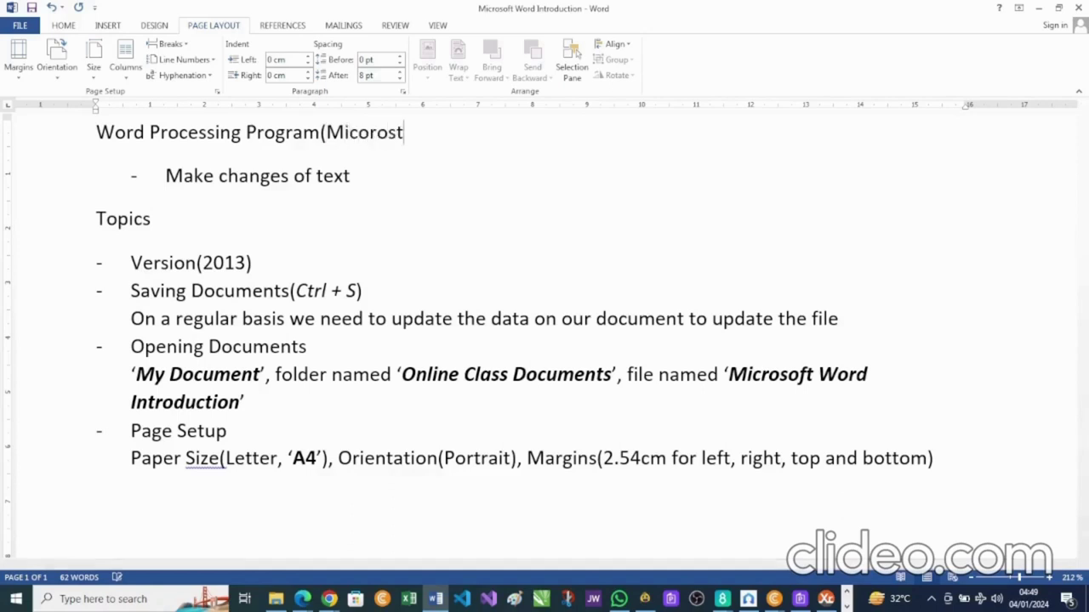
key(BackSpace)
key(BackSpace)
key(BackSpace)
key(BackSpace)
key(BackSpace)
text(rosoft Offi)
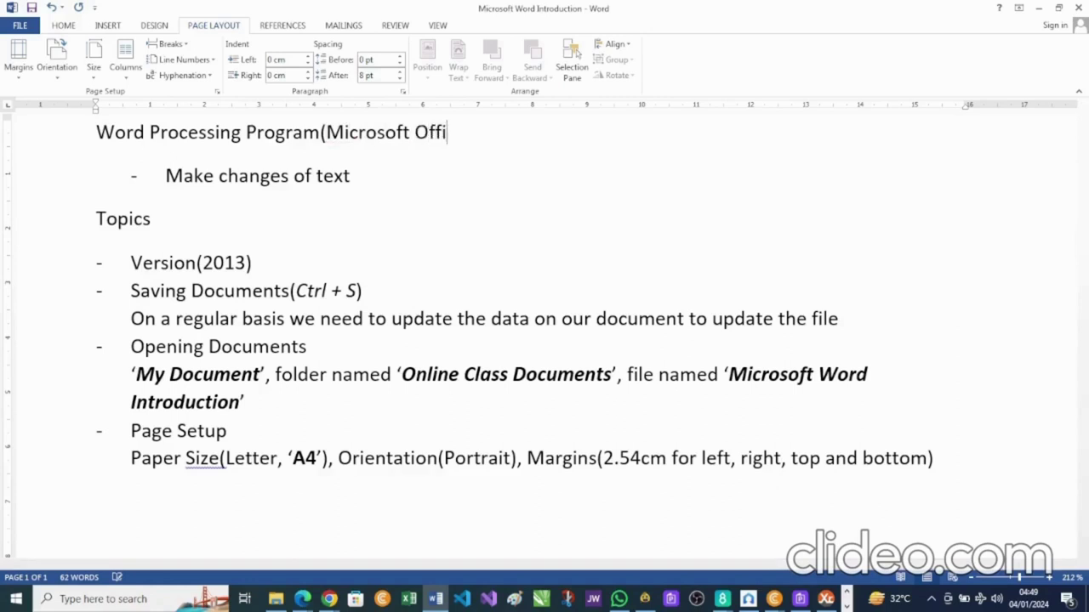
text(ce Word))
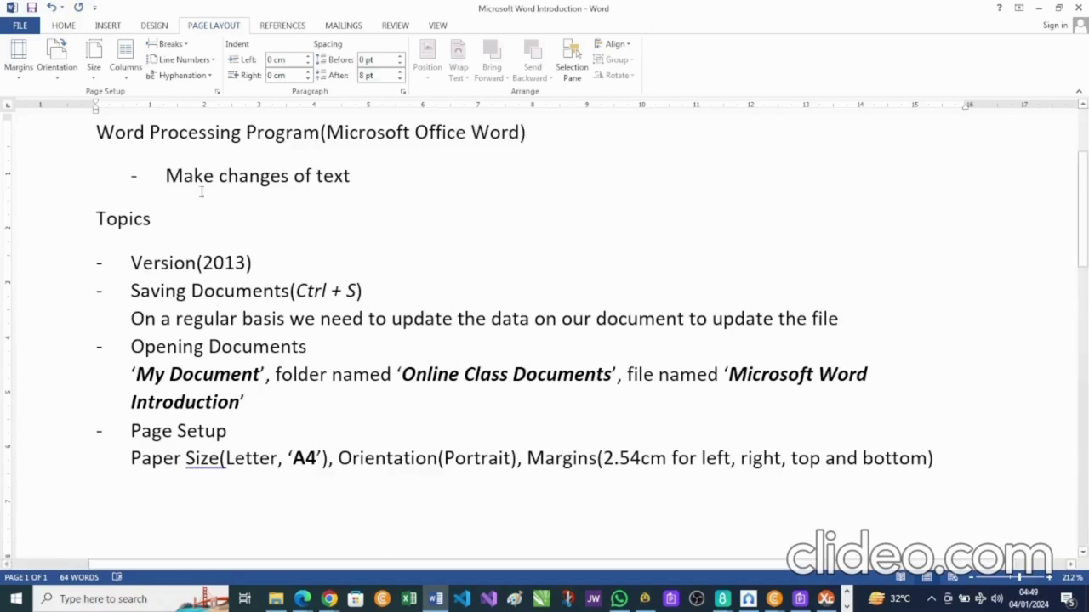
Decrease the indent of the "Make changes of text" bullet by one level, and view the bullet styles available for the dash lists.
click(237, 177)
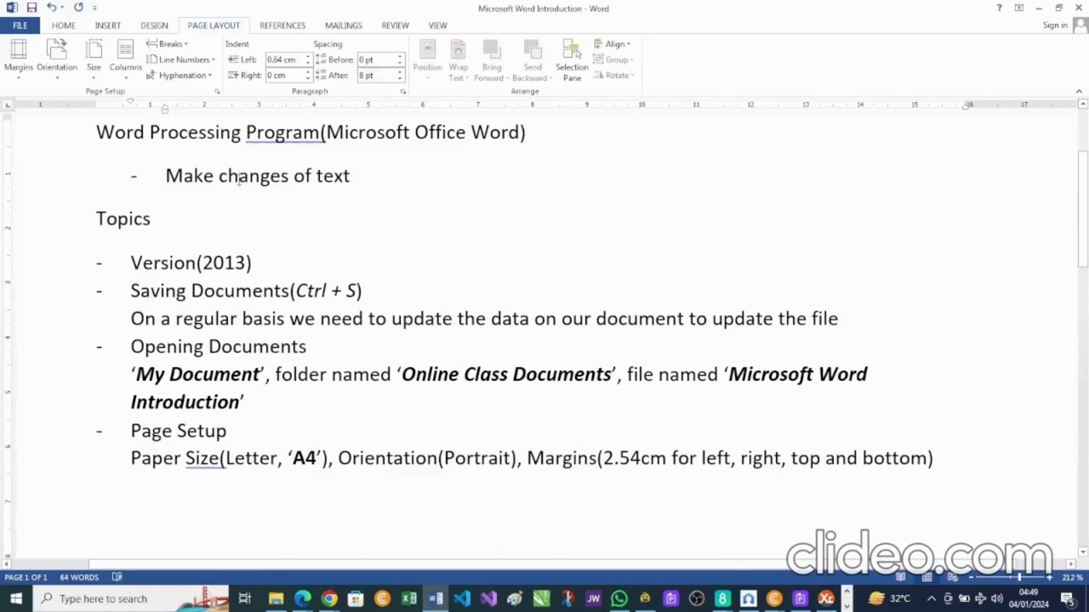
key(ctrl+shift+m)
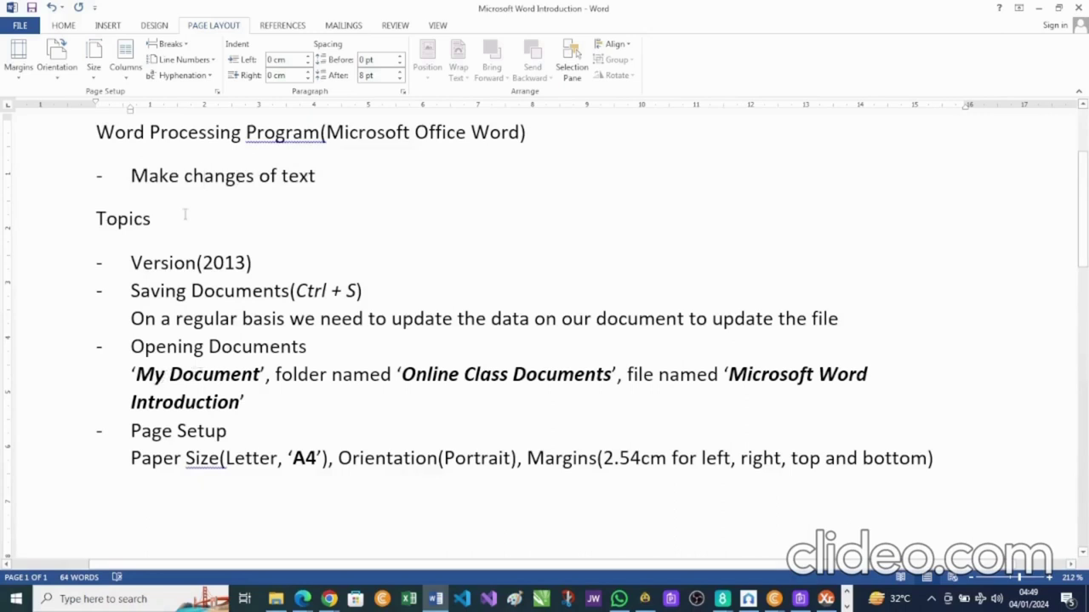
click(66, 27)
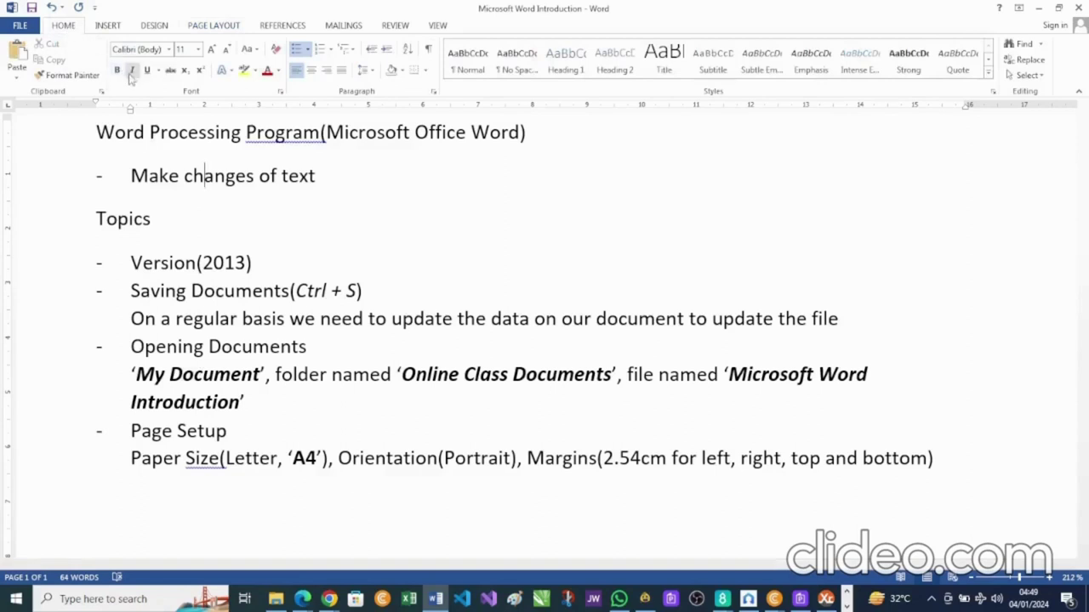
click(103, 265)
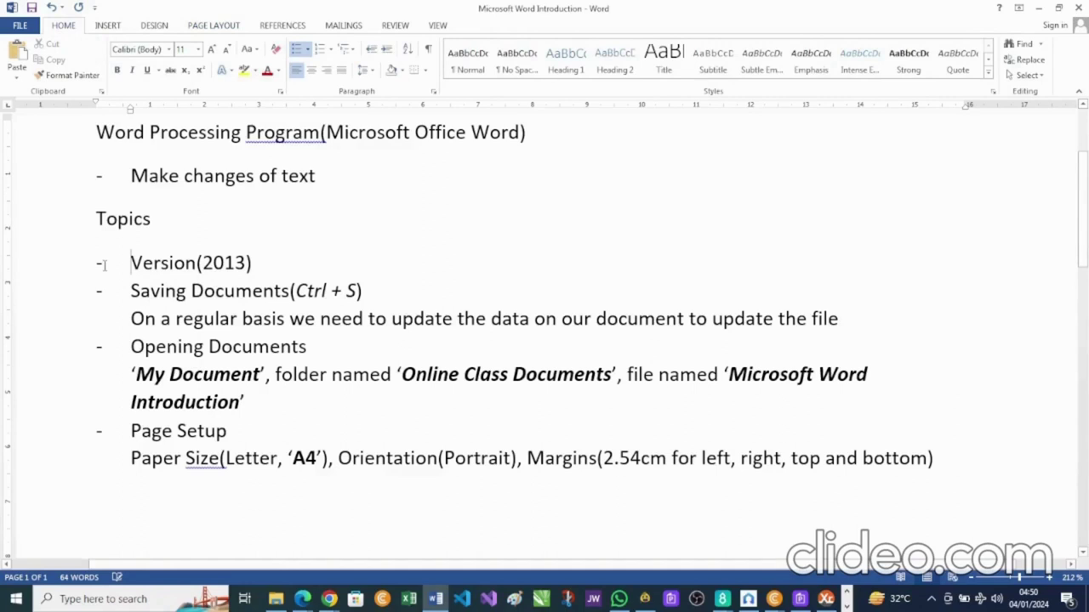
click(100, 265)
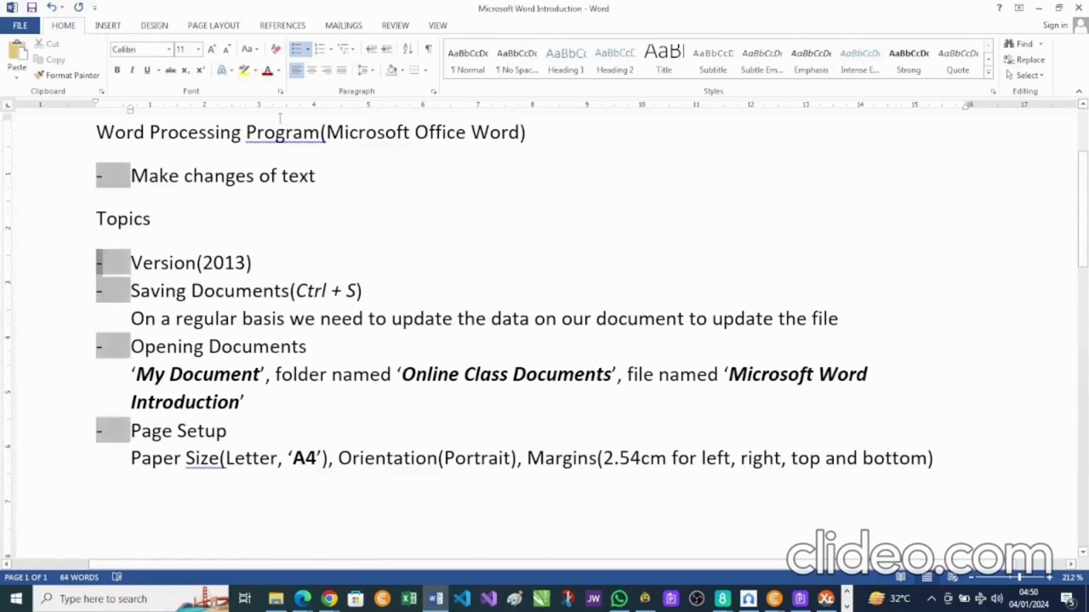
click(311, 50)
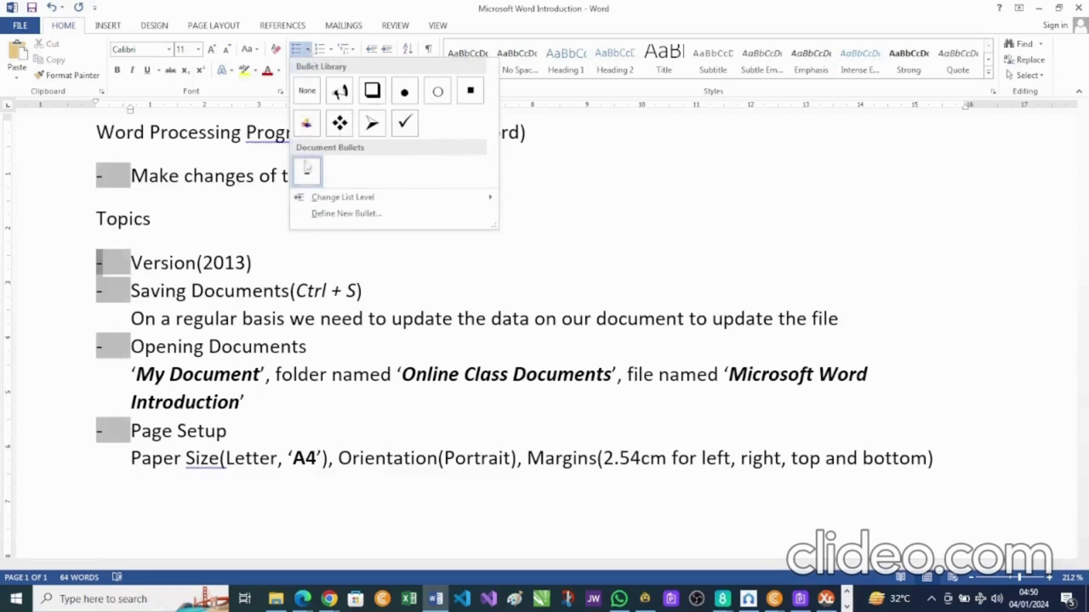
click(256, 271)
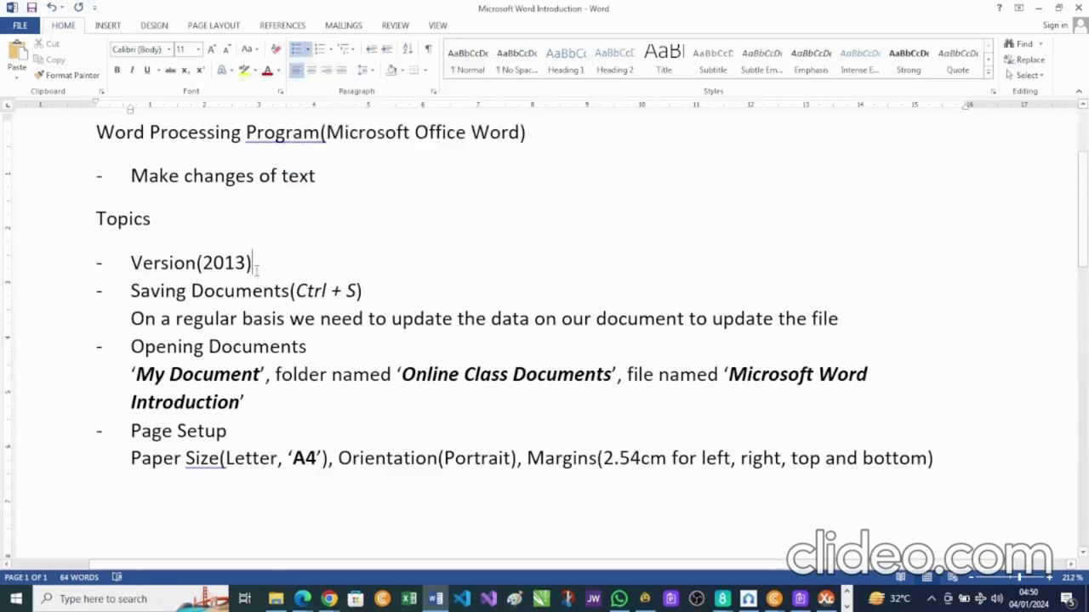
Make the Topics heading bold.
click(95, 219)
drag(96, 219, 161, 218)
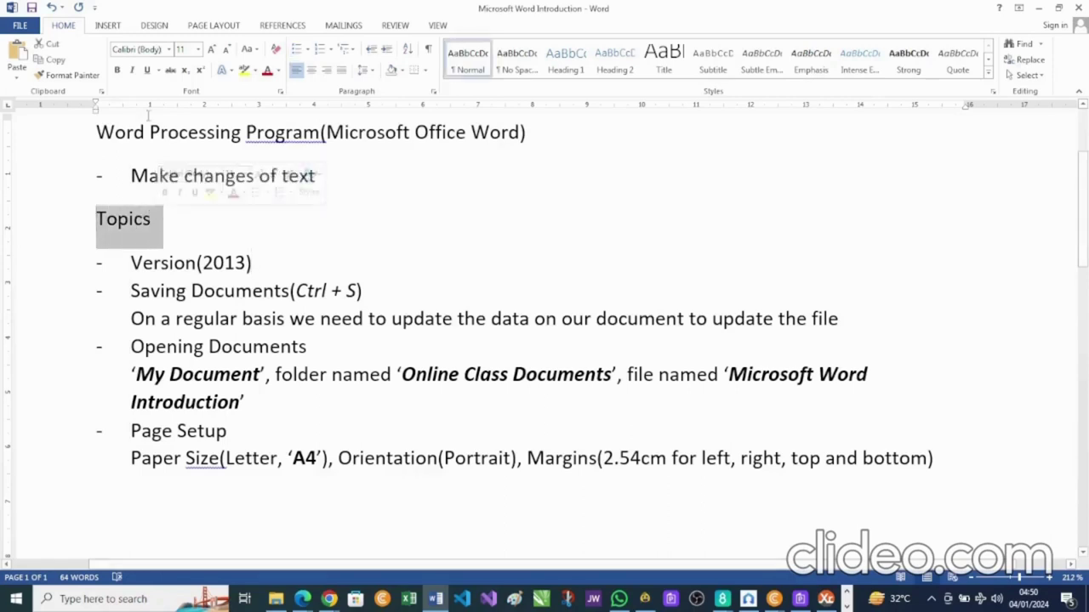
click(118, 71)
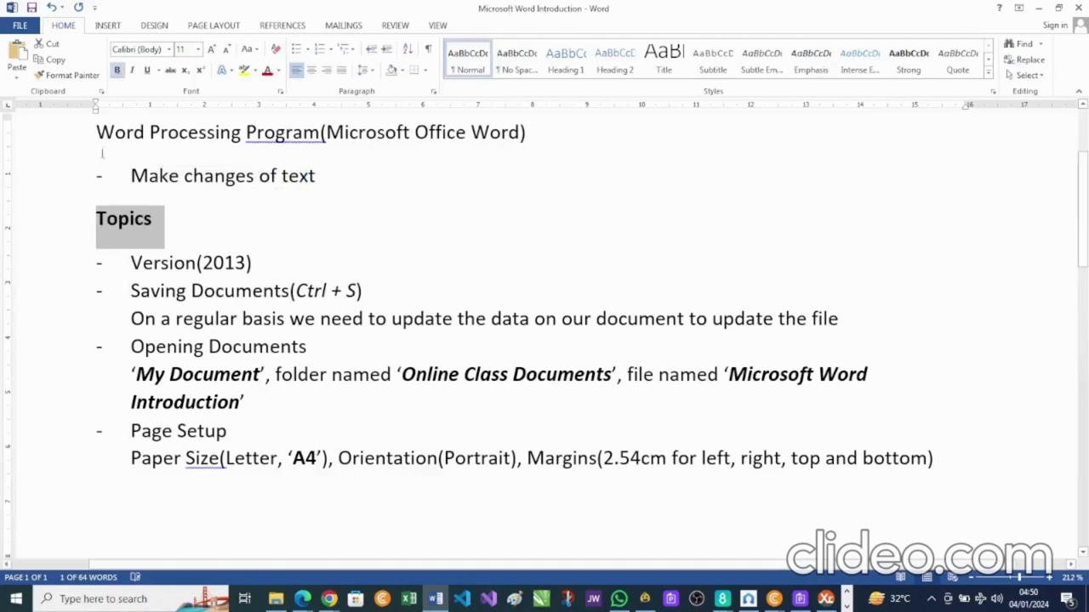
click(190, 236)
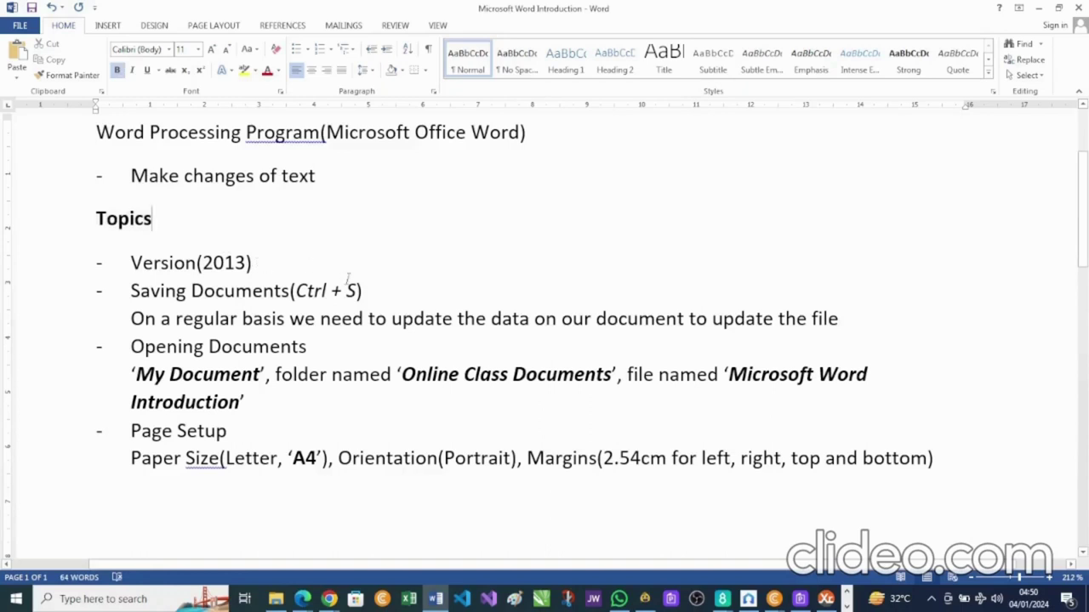
Change "My Document" to "My Documents" in the Opening Documents note.
click(373, 291)
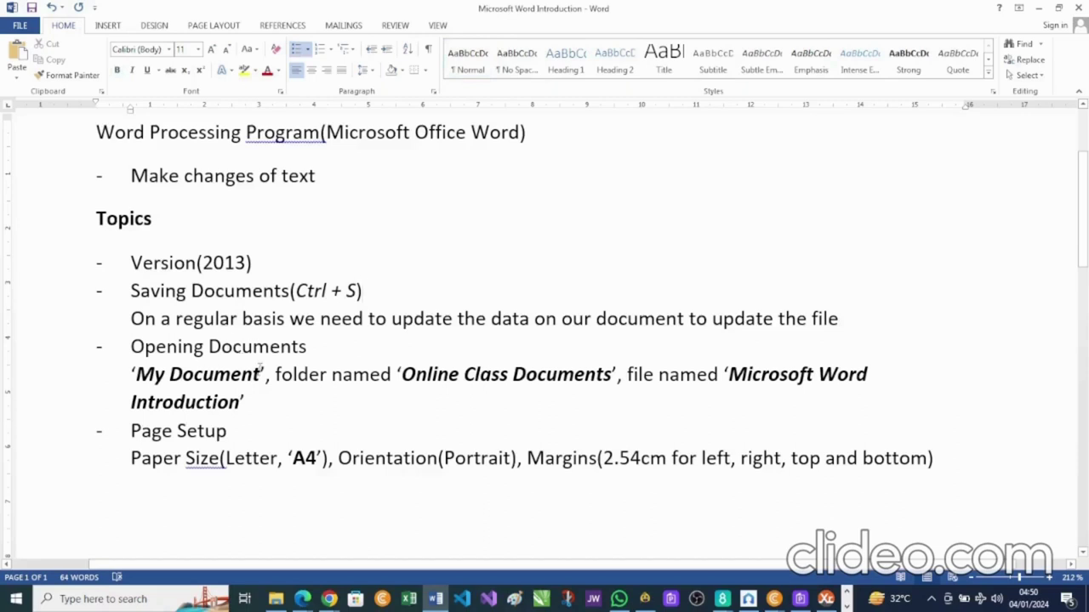
click(263, 374)
text(s)
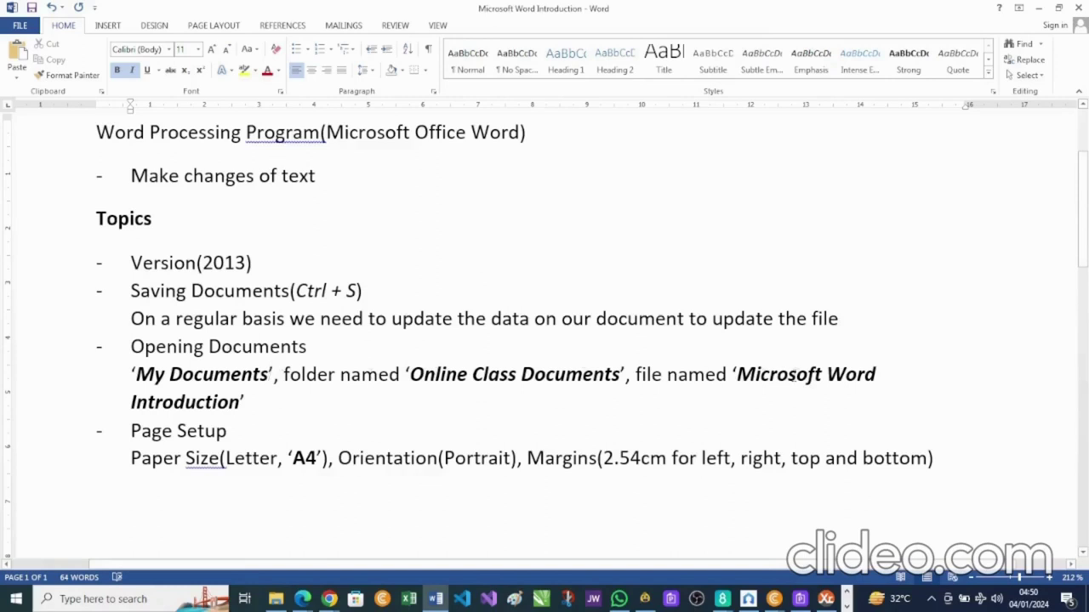
Review the file name "Microsoft Word Introduction" and the rest of the notes, and zoom the document out to 108%.
click(736, 375)
drag(735, 375, 242, 402)
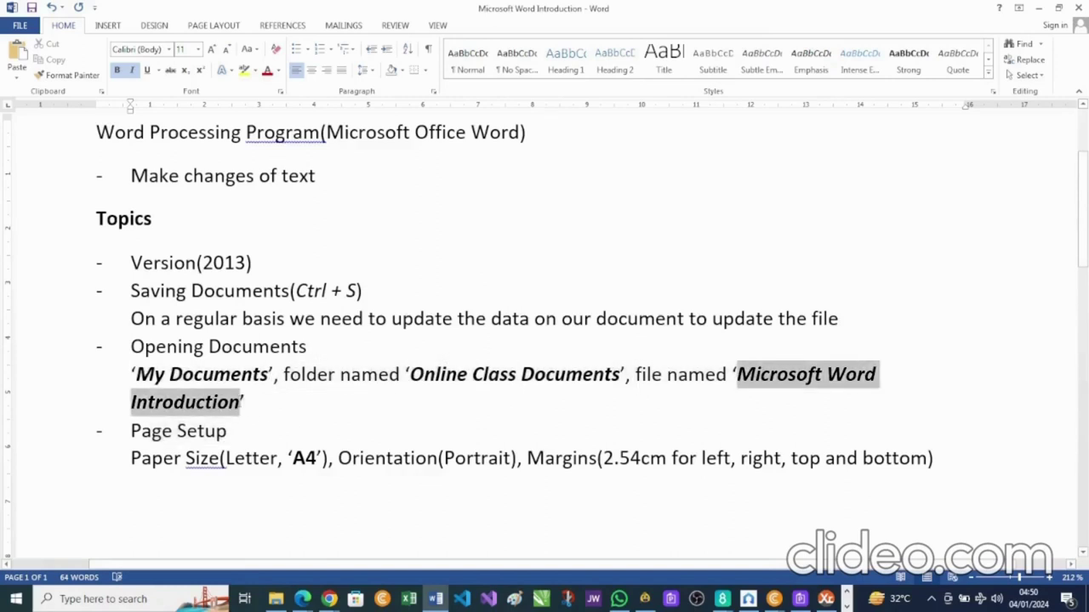
click(256, 405)
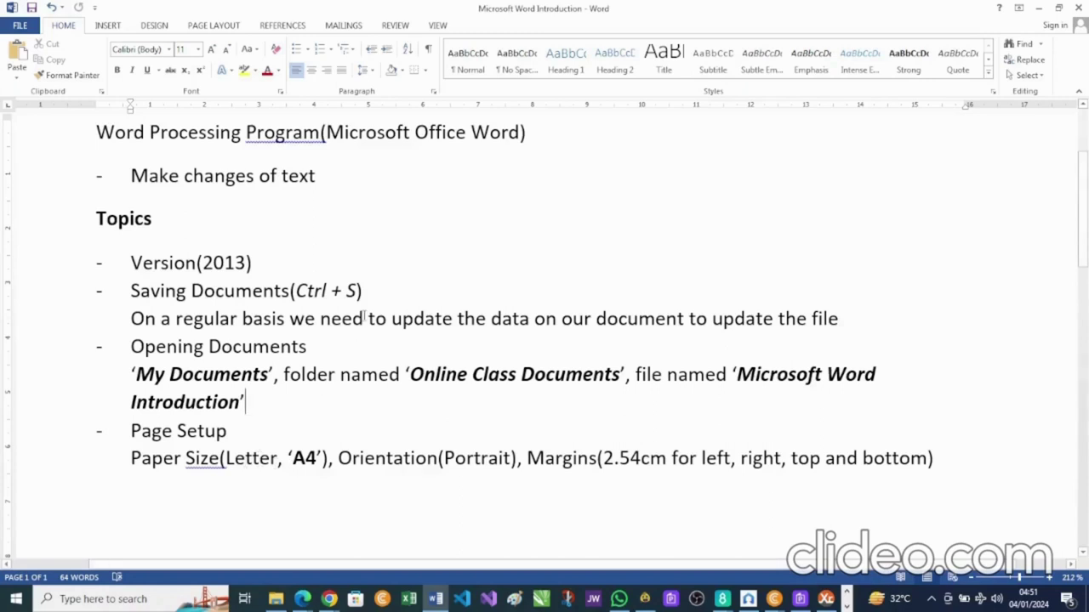
scroll(363, 313, up, 3)
scroll(363, 315, down, 3)
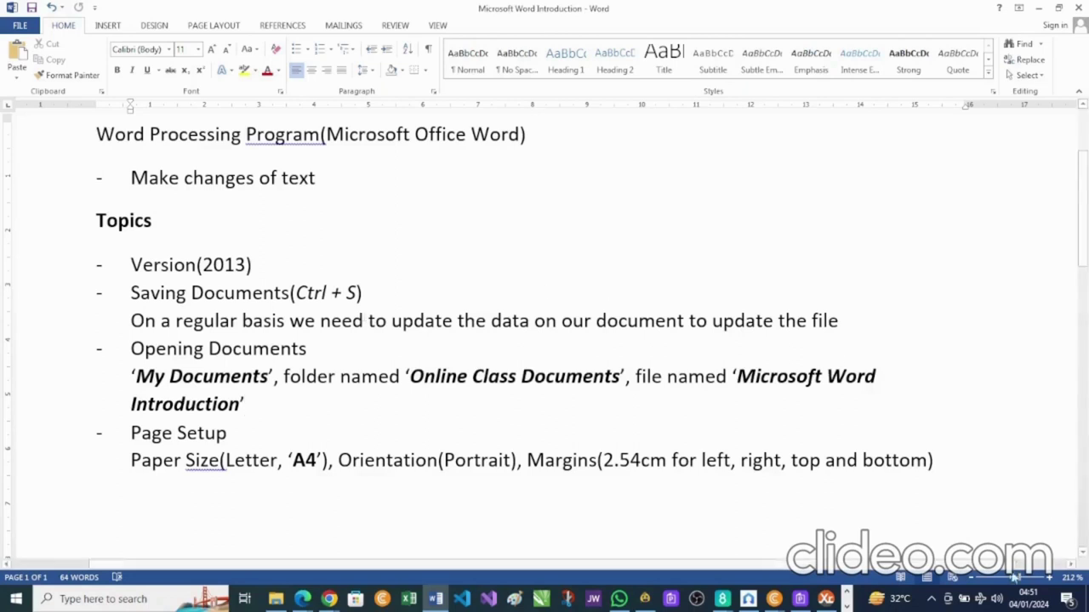
drag(1015, 577, 1010, 577)
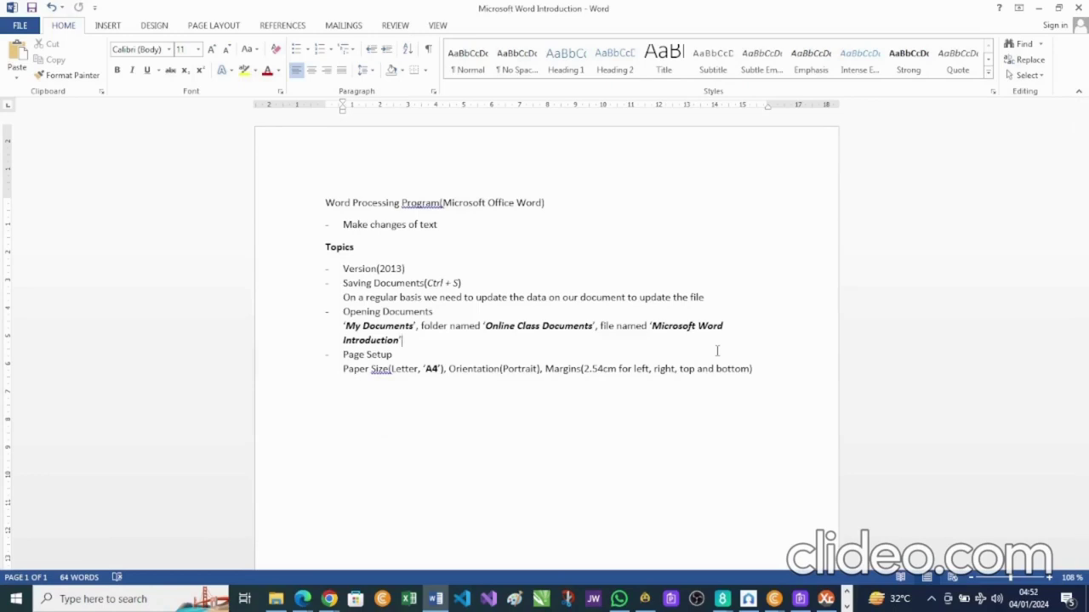
Switch to LYNX Whiteboard and open the title slide's text at the presenter byline for editing.
key(alt+Tab)
key(alt+Tab)
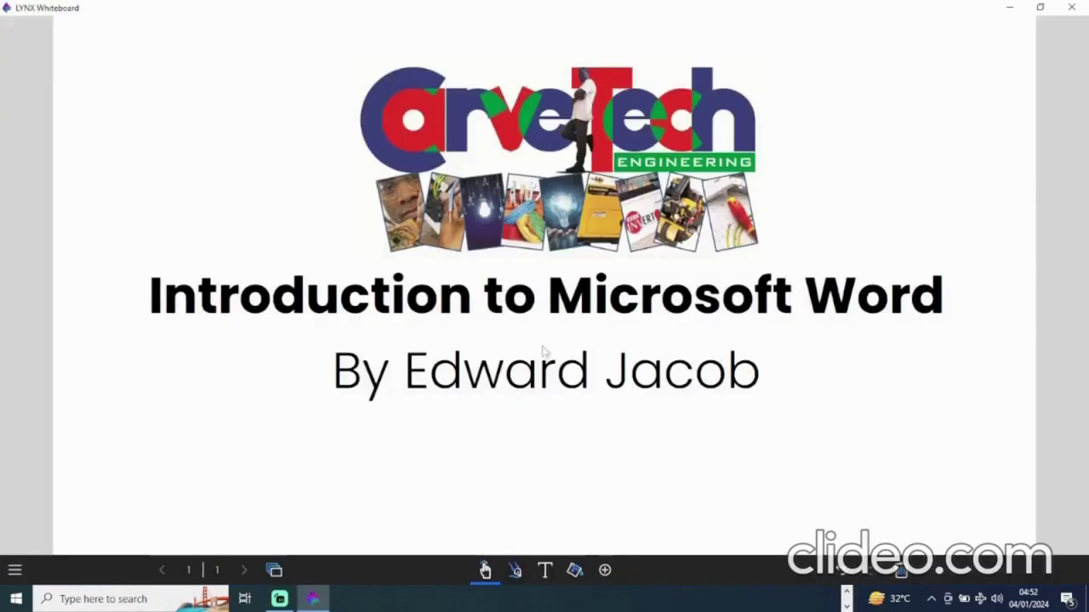
click(348, 366)
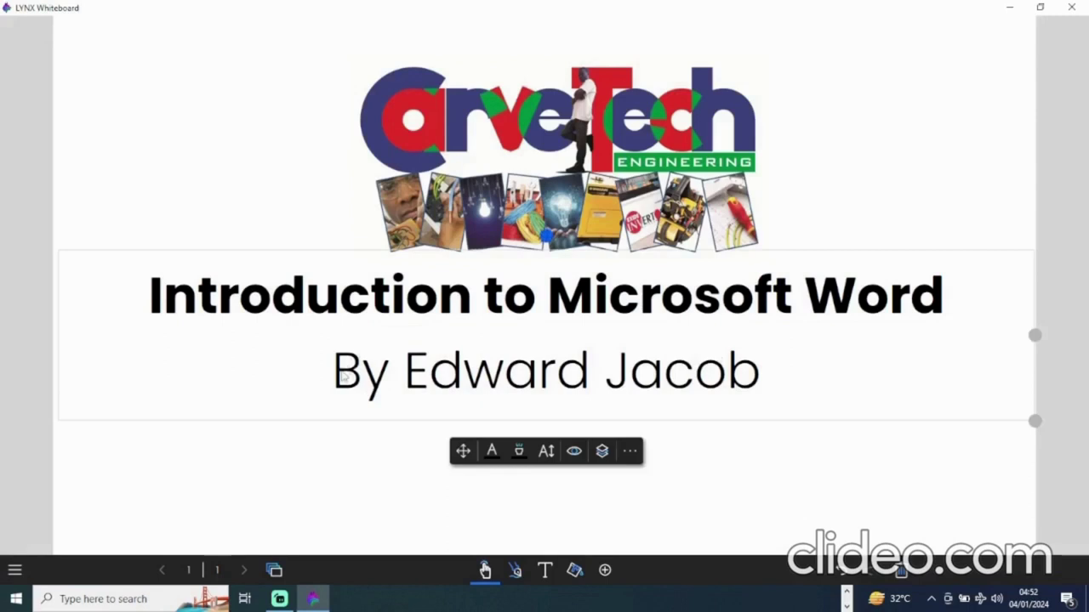
click(346, 371)
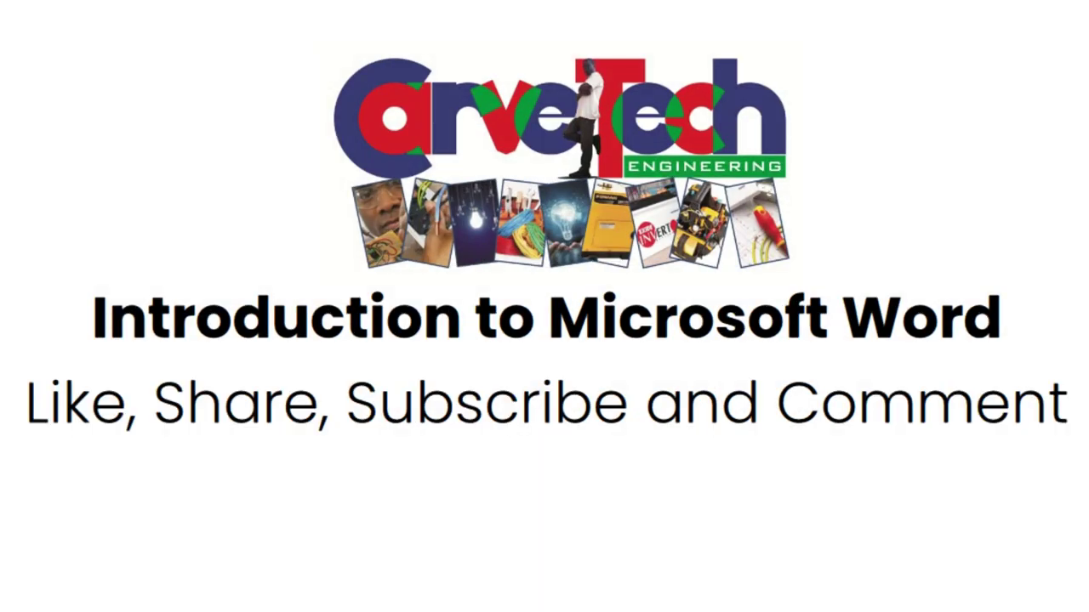